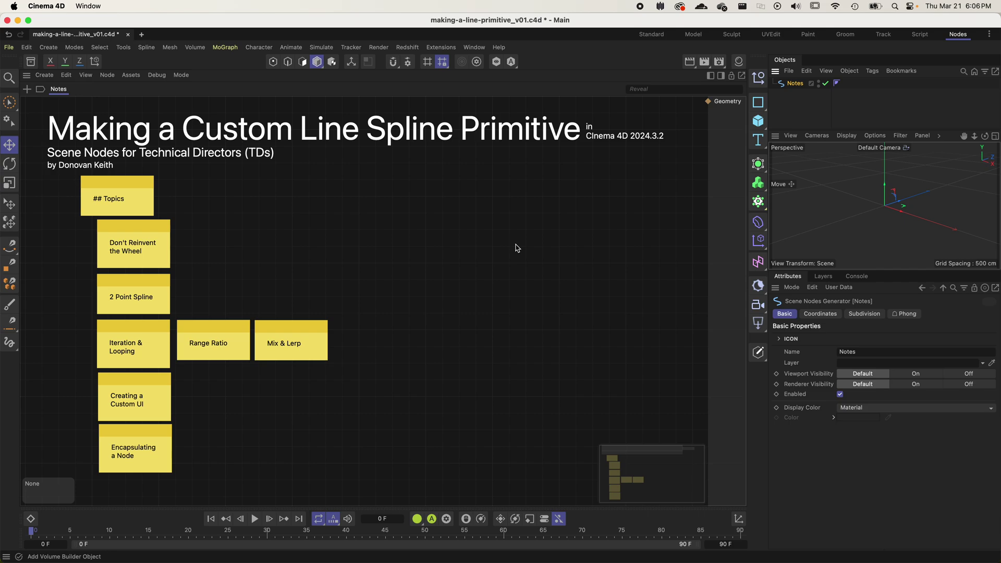
- Nudge the "Iteration & Looping" and "Don't Reinvent the Wheel" notes into line with the topics column
mouse_move(133, 348)
left_mouse_down()
mouse_move(86, 344)
mouse_move(123, 348)
left_mouse_up()
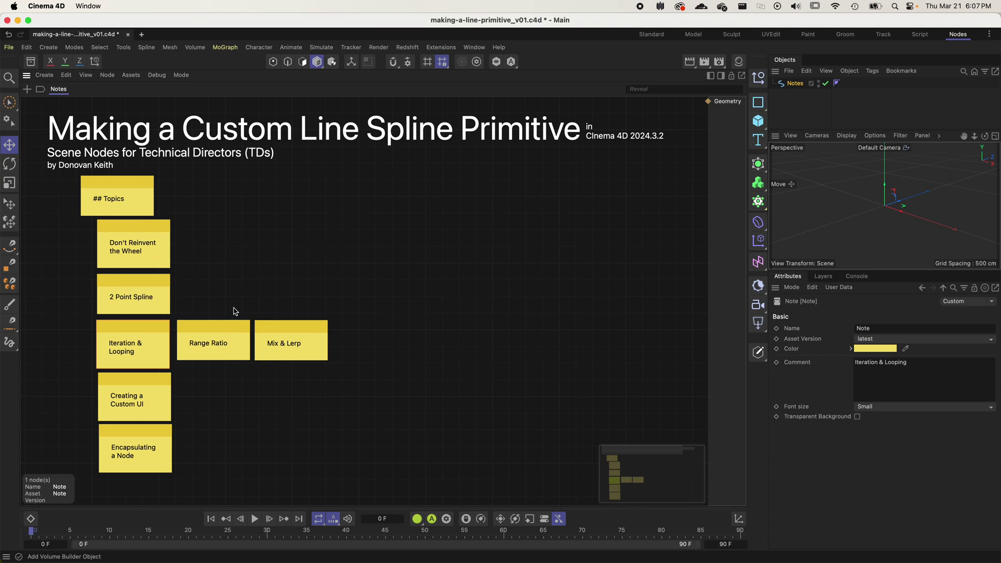
mouse_move(141, 250)
left_mouse_down()
mouse_move(207, 253)
mouse_move(139, 251)
left_mouse_up()
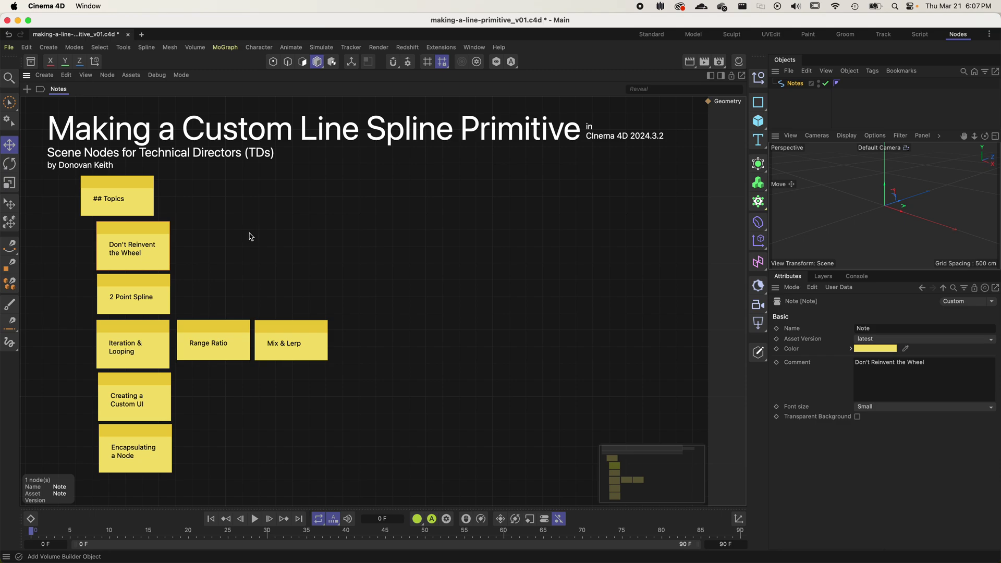
- Create a new project and add an n-Side spline primitive
left_click(141, 35)
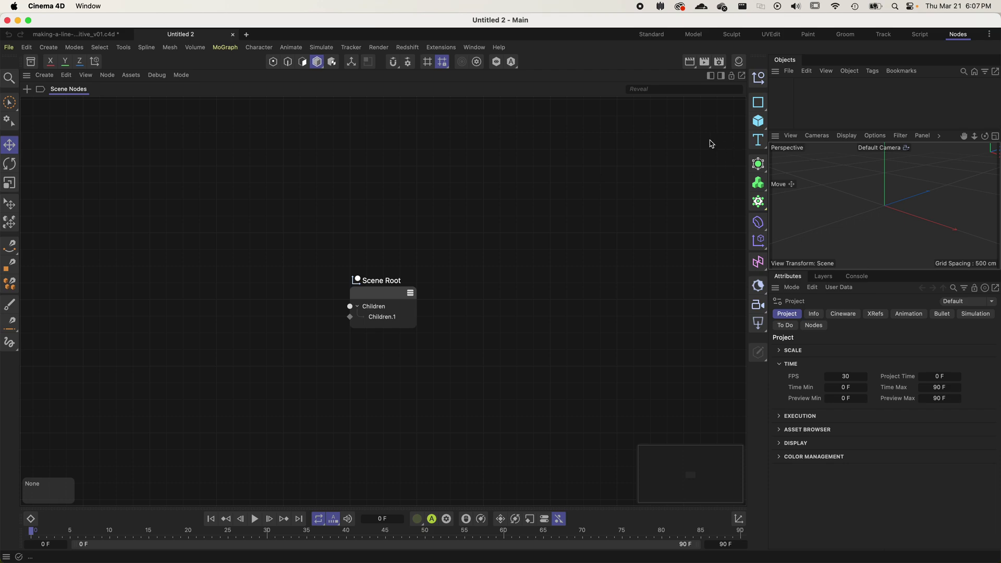
left_click(768, 110)
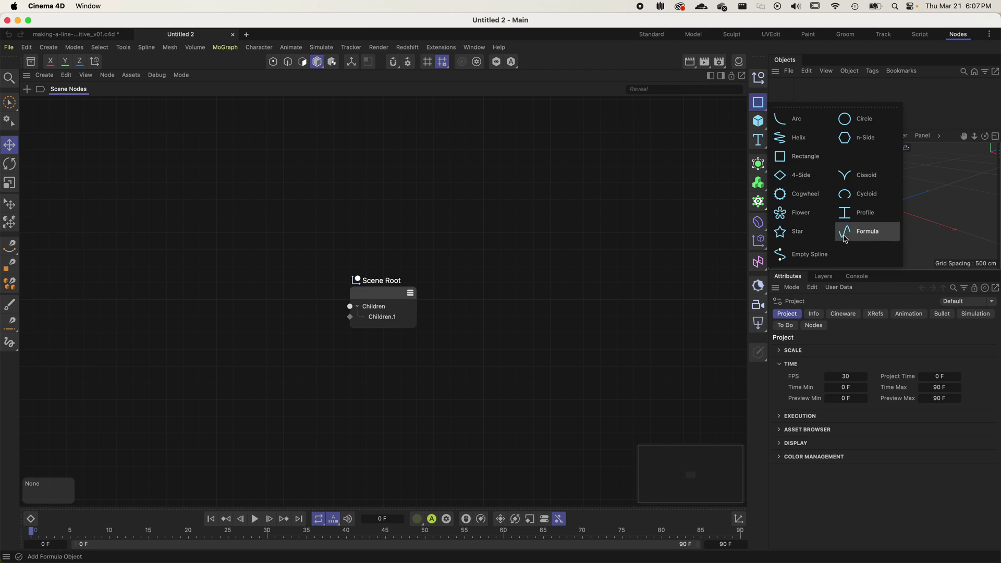
left_click(855, 139)
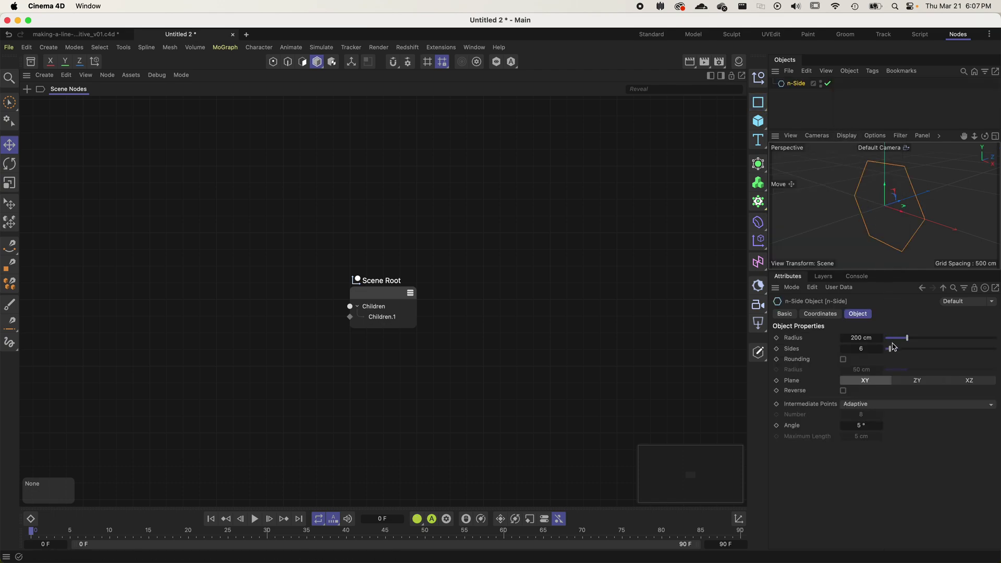
- Reduce the n-Side spline to 2 sides, try the ZY and XZ planes, and return it to XY
left_click_drag(891, 349, 863, 346)
left_click(907, 381)
left_click(965, 381)
left_click(905, 385)
left_click(865, 380)
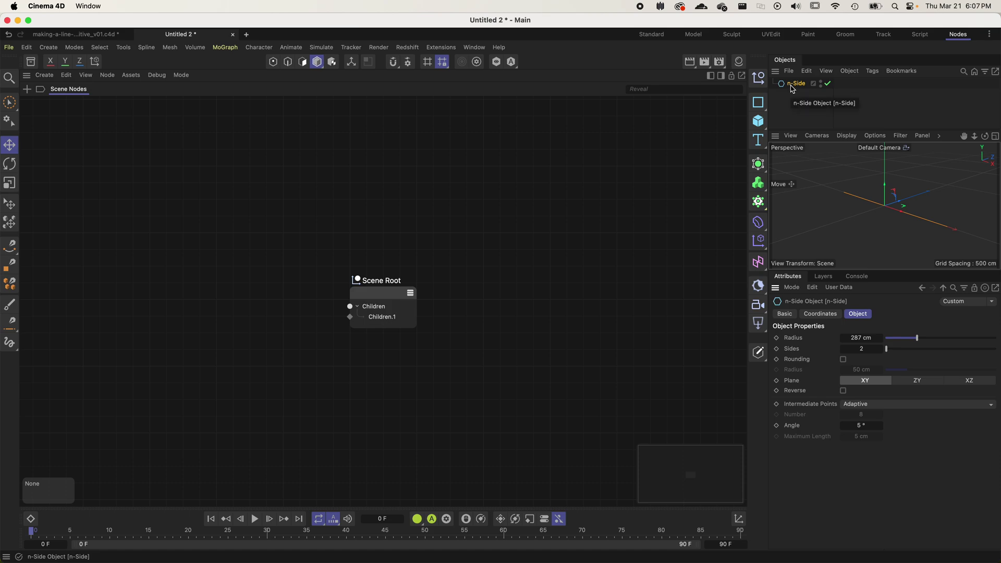
- Replace the n-Side spline with a MoGraph Tracer and add a null to its Trace Link list
key("Delete")
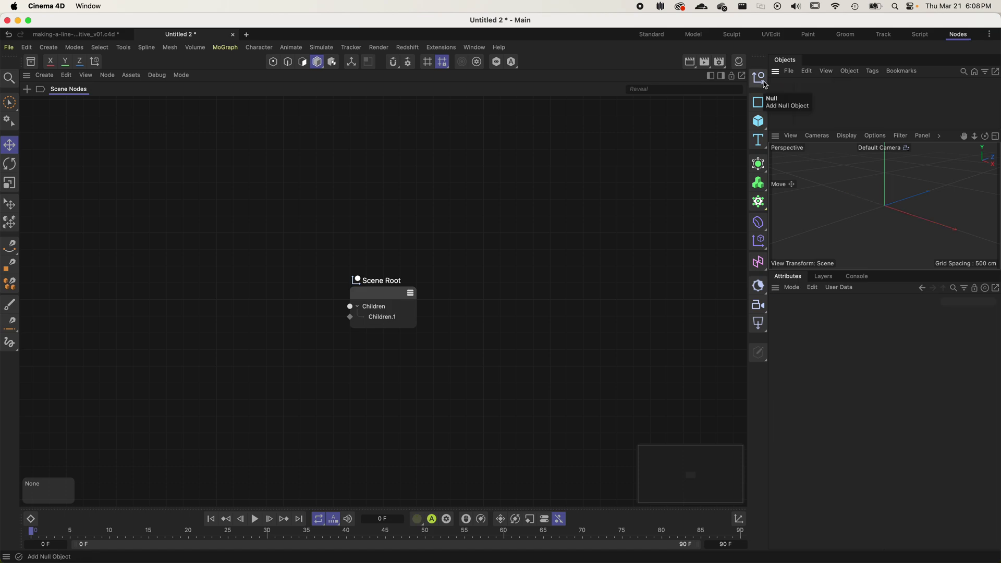
key("shift+c")
type("tracer")
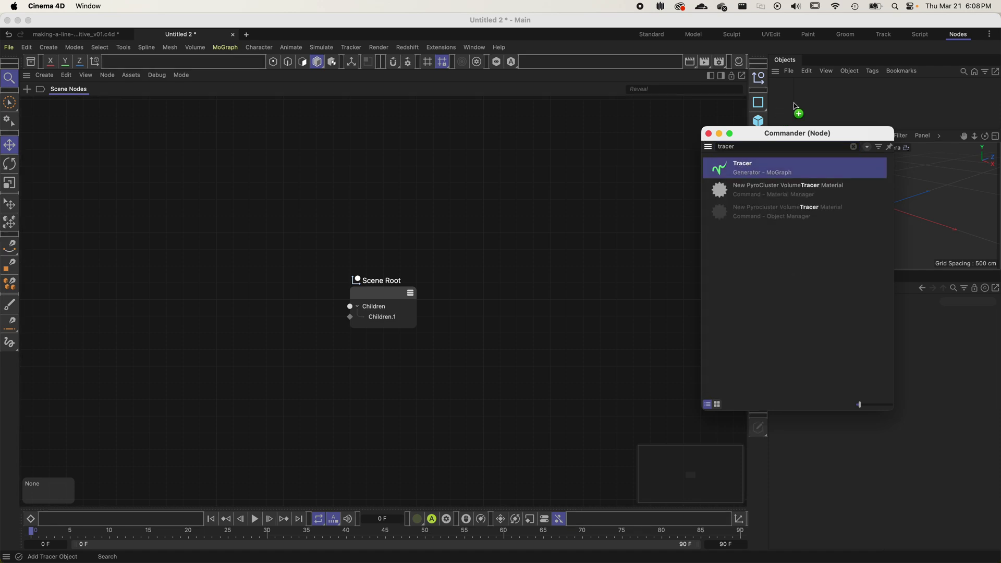
left_click(743, 172)
left_click(760, 84)
left_click(789, 94)
left_click_drag(789, 84, 862, 347)
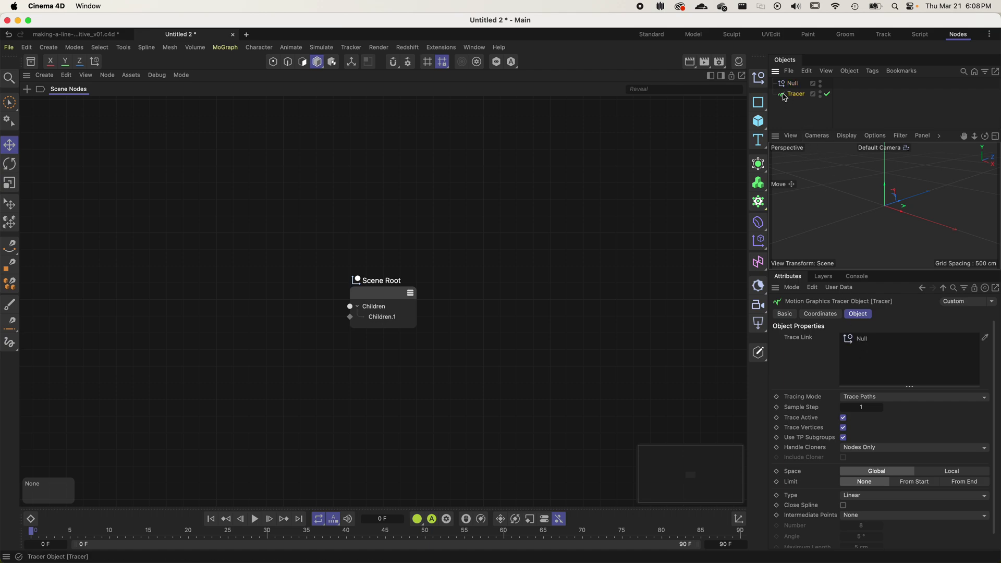
- Add a second null, include it in the Tracer's Trace Link list, and move it away from the origin
left_click(759, 78)
mouse_move(795, 90)
left_mouse_down()
mouse_move(920, 380)
mouse_move(907, 370)
left_mouse_up()
left_click(789, 83)
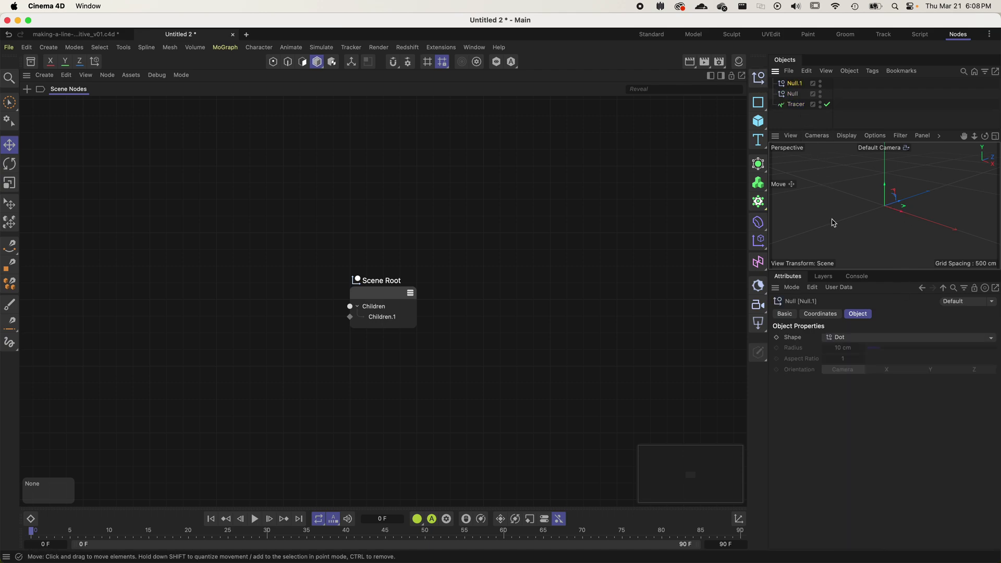
mouse_move(908, 213)
left_mouse_down()
mouse_move(915, 227)
mouse_move(904, 206)
left_mouse_up()
- Set the Tracer's Tracing Mode to Connect All Objects
left_click(801, 104)
left_click(875, 401)
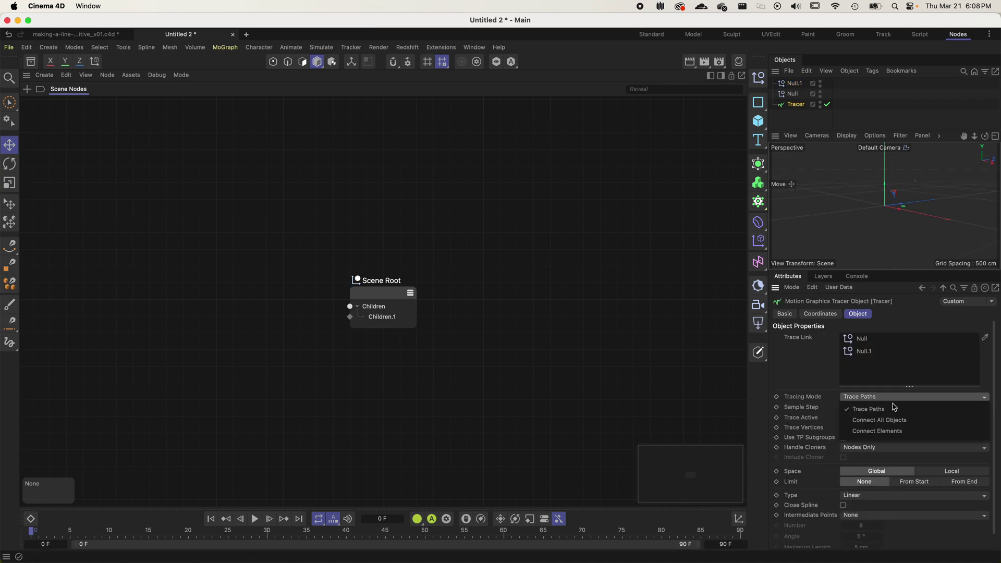
left_click(912, 419)
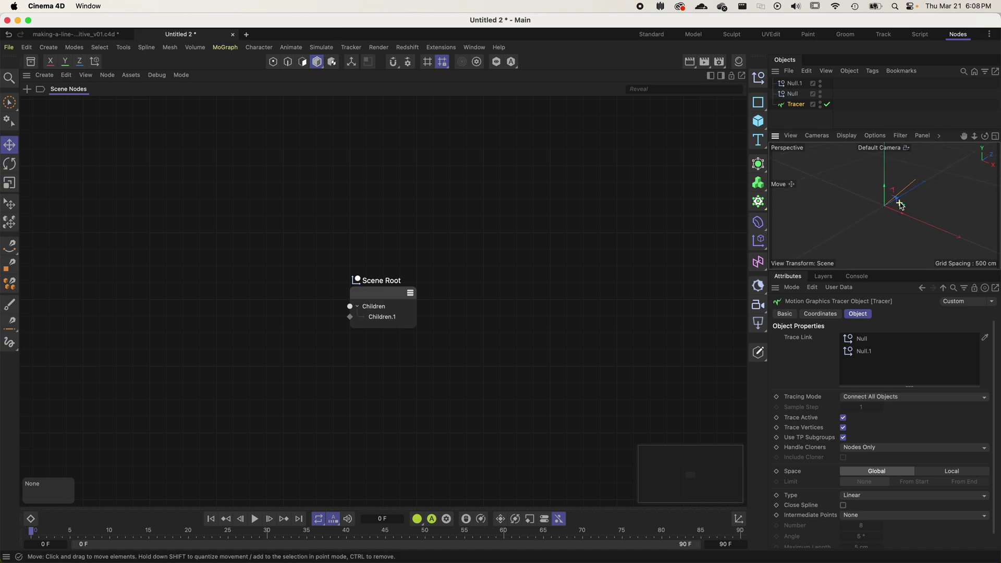
- Move both traced nulls to reposition the ends of the connecting line
left_click(793, 93)
left_click_drag(917, 224, 936, 198)
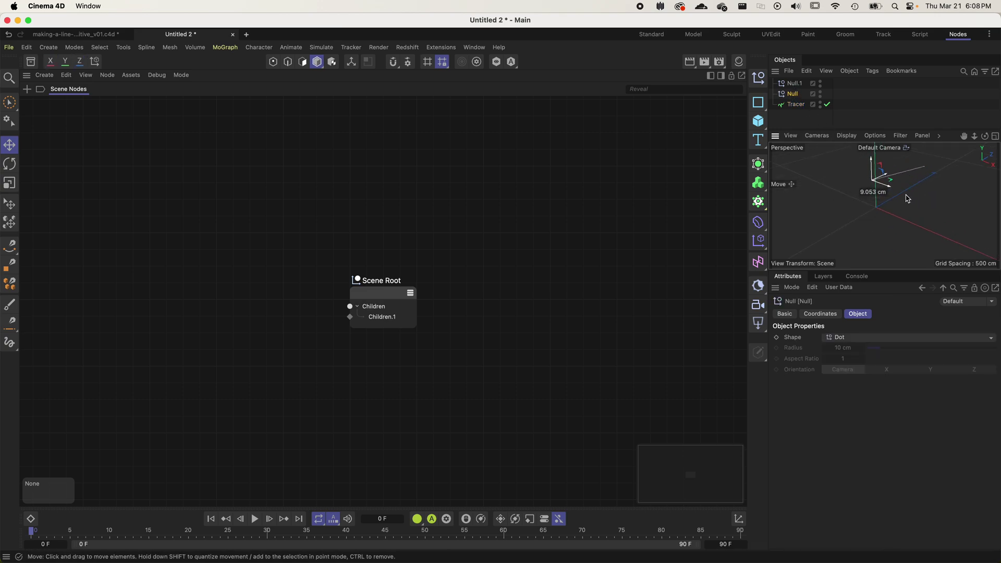
left_click(791, 83)
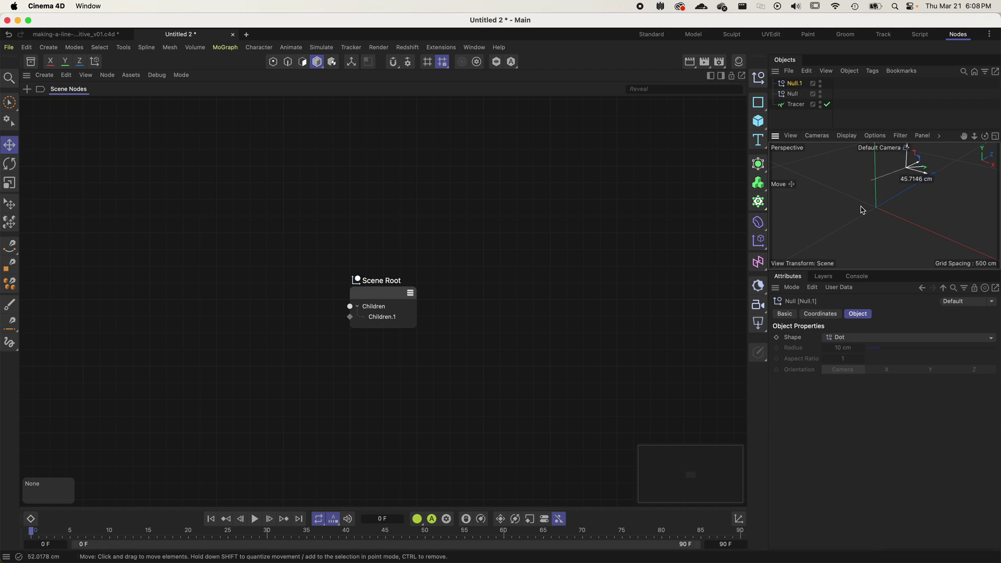
left_click(879, 218)
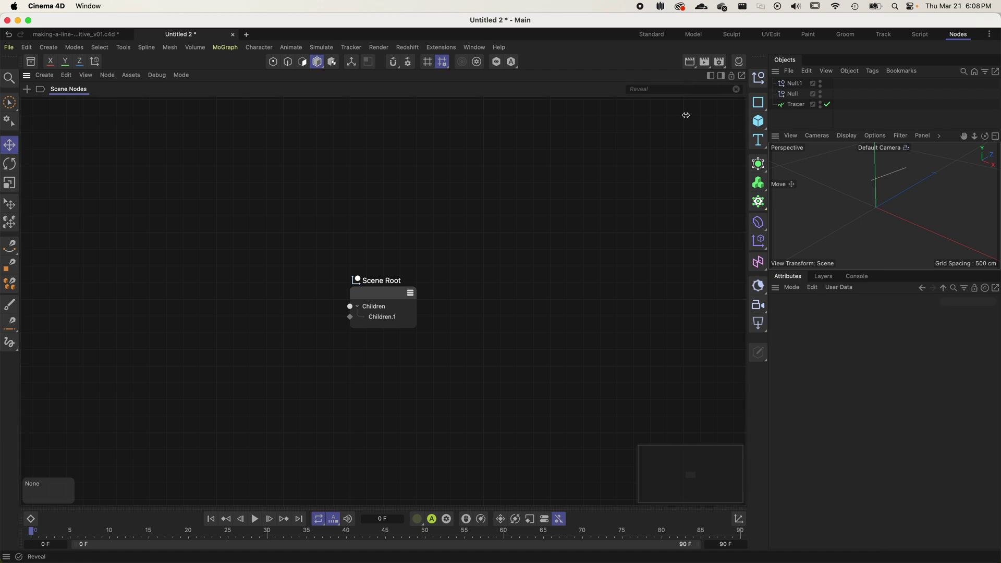
- Add a MoSpline generator and remove the Tracer and both nulls so only the MoSpline remains
key("shift+c")
type("mospl")
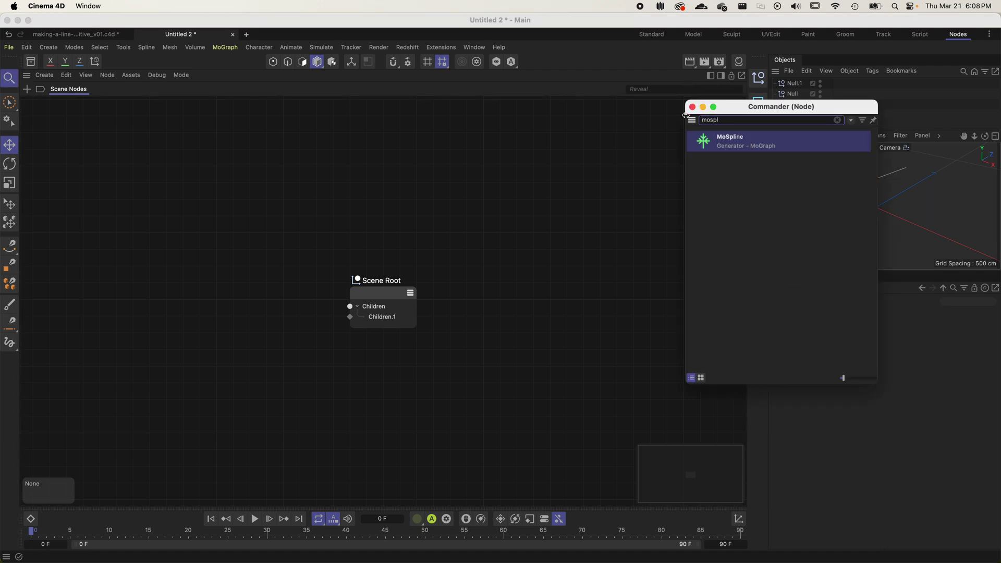
key("Return")
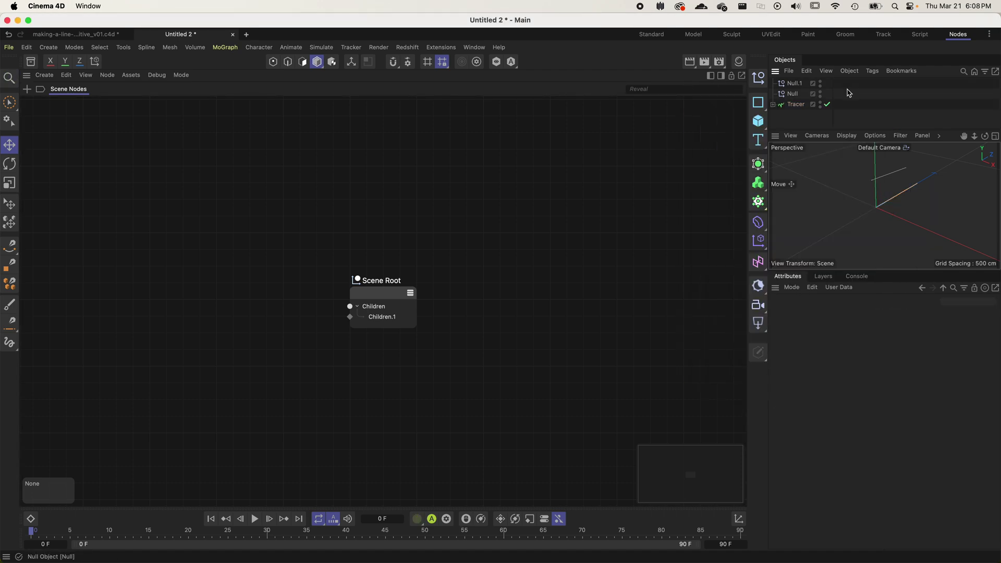
left_click_drag(803, 115, 806, 83)
left_click_drag(799, 126, 795, 84)
- Try the MoSpline's End and Segments controls, then set Angle H to 107°, Angle P to 96° and Curve to -190°
left_click_drag(970, 373, 996, 374)
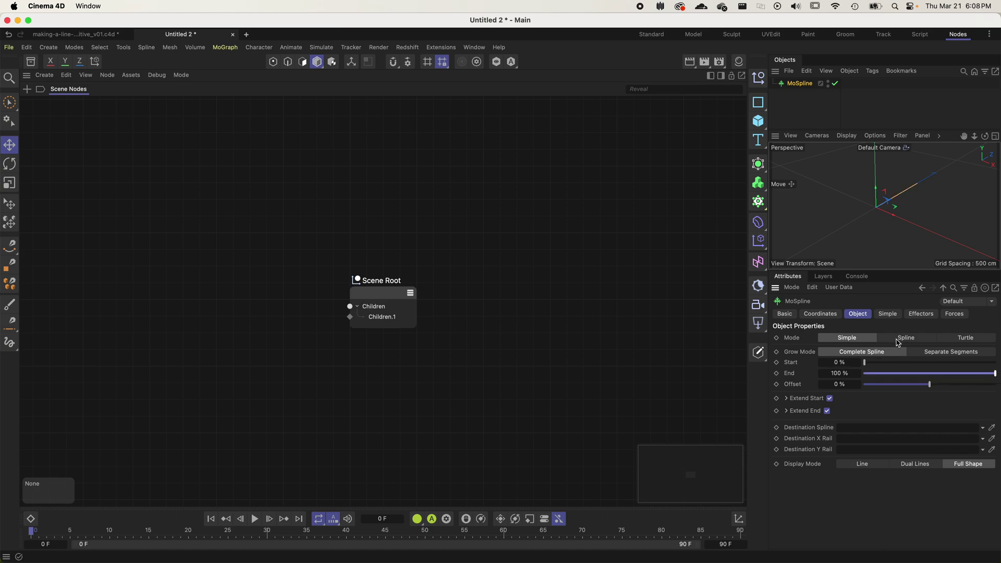
left_click(888, 314)
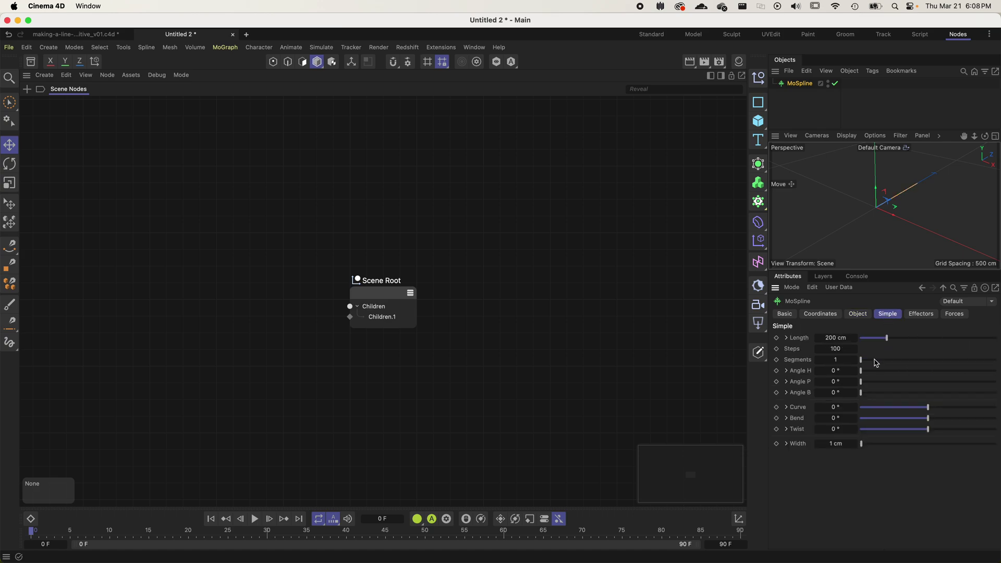
mouse_move(863, 361)
left_mouse_down()
mouse_move(901, 362)
mouse_move(870, 361)
mouse_move(901, 371)
mouse_move(897, 382)
mouse_move(862, 361)
left_mouse_up()
left_click_drag(930, 408, 893, 396)
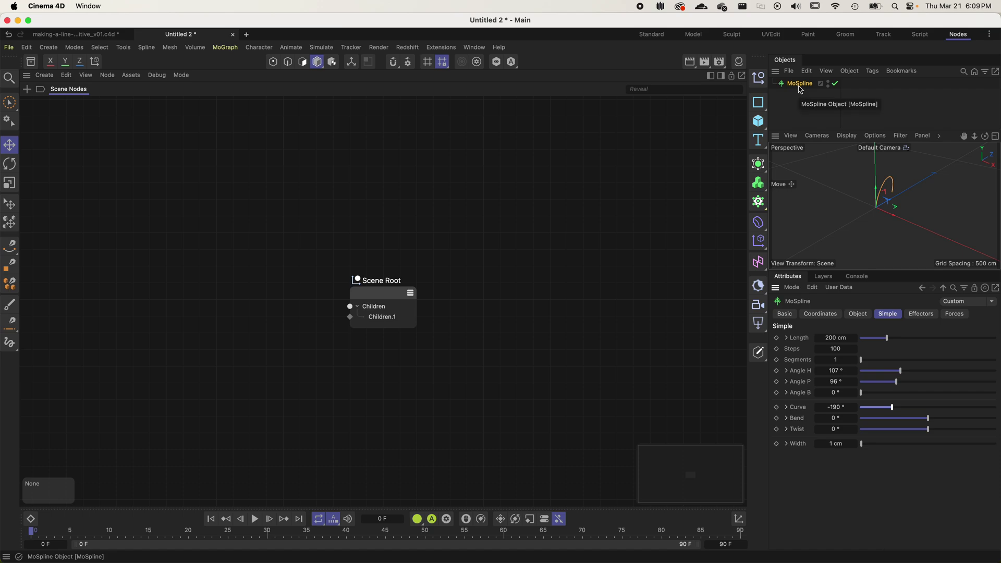
- Check the notes project, then close the Untitled 2 project without saving it
left_click(100, 35)
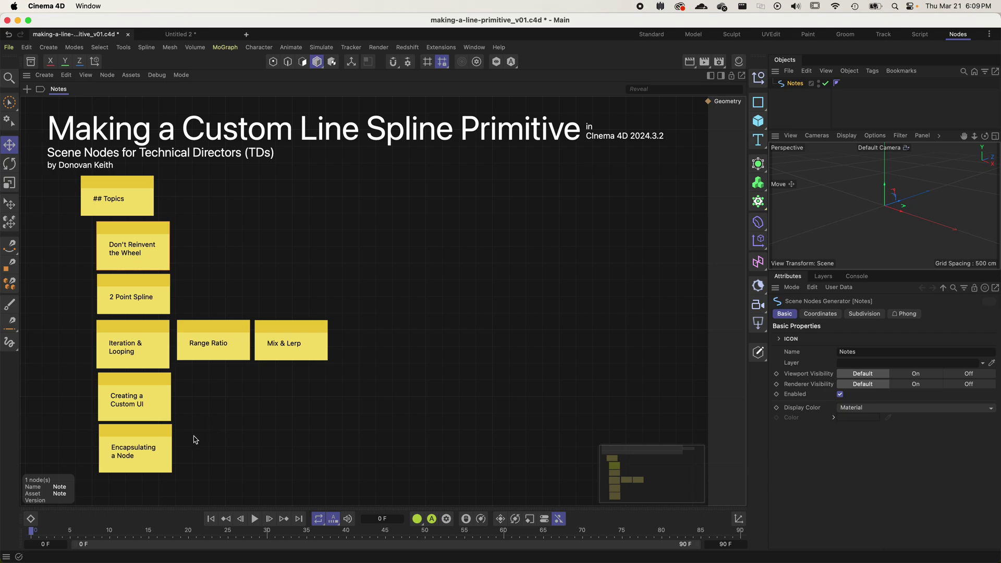
left_click(197, 32)
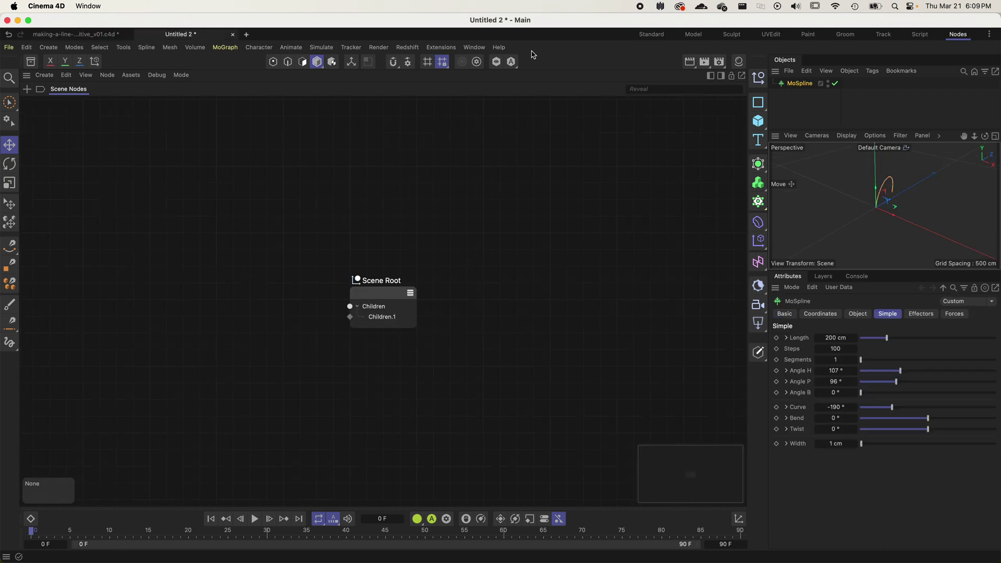
left_click(233, 35)
left_click(527, 252)
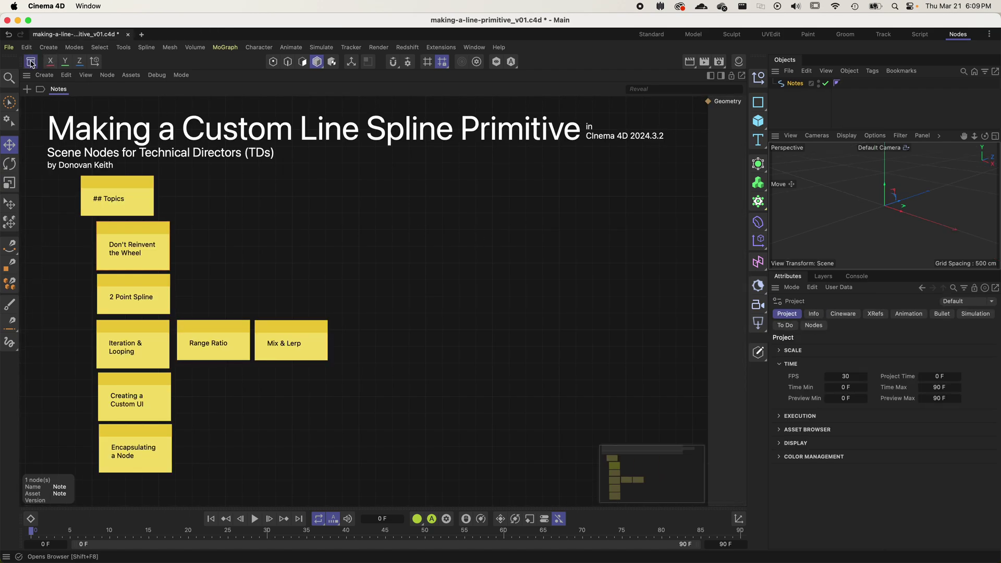
- Open the Asset Browser and look through the "line spline" assets for a matching spline scene
left_click(32, 63)
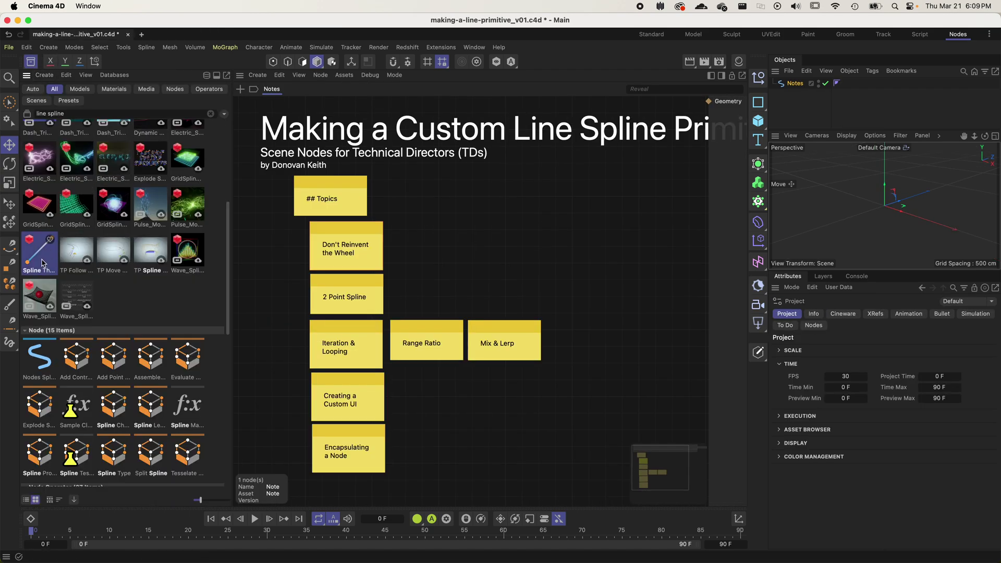
scroll(43, 263, "down", 2)
scroll(43, 292, "up", 4)
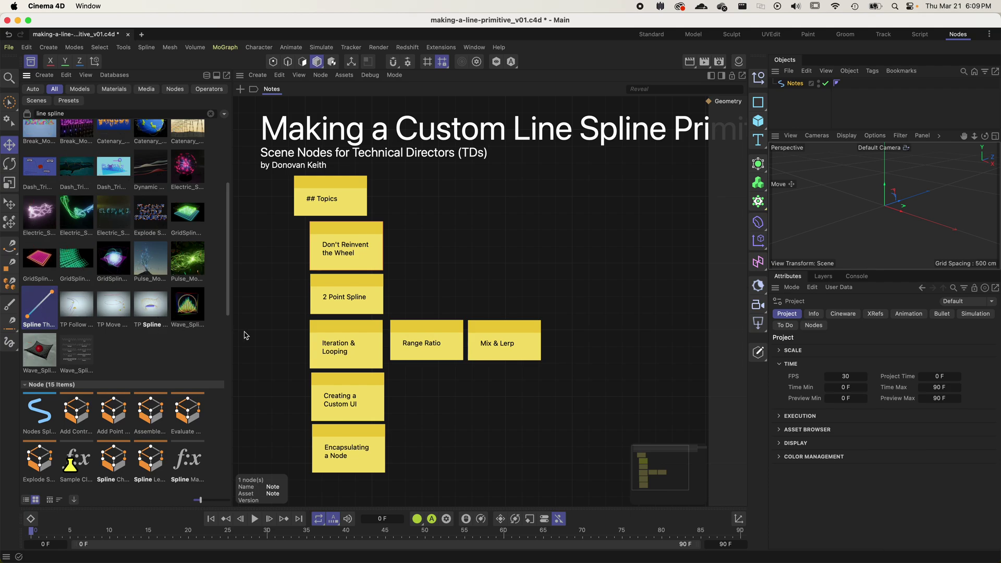
- Clear the asset search and open the Scene Nodes category within Example Scenes
left_click(212, 116)
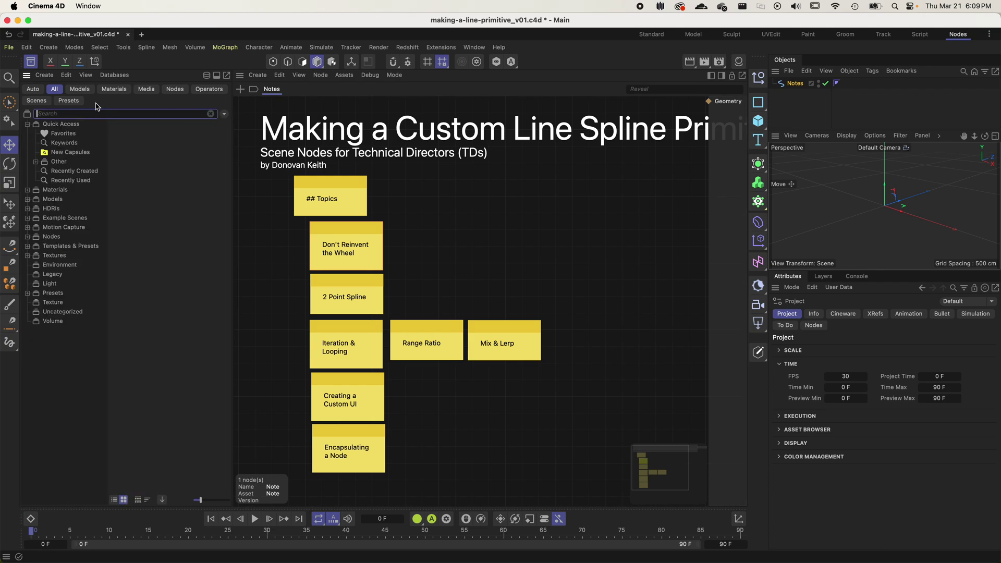
left_click(27, 219)
left_click(36, 236)
scroll(61, 305, "down", 5)
left_click(71, 279)
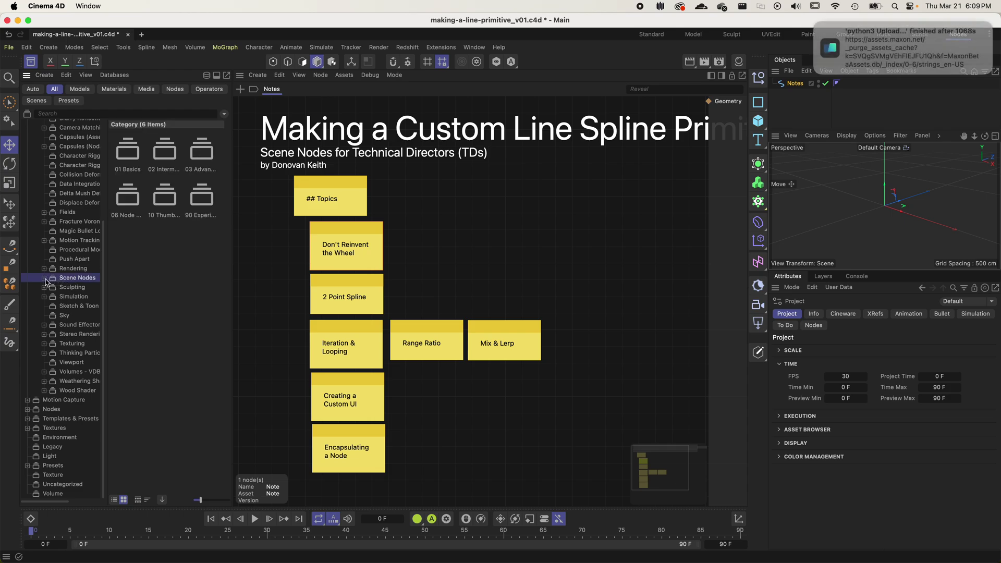
- Browse the Scene Nodes example categories from 01 Basics to the thumbnail scenes, dismissing the system notification
left_click(73, 287)
left_click(815, 24)
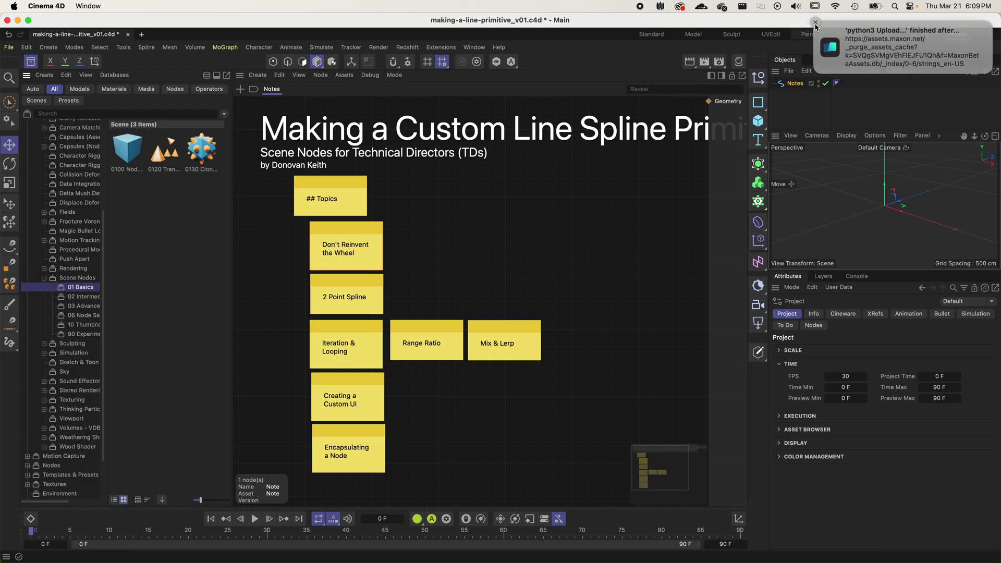
left_click(87, 298)
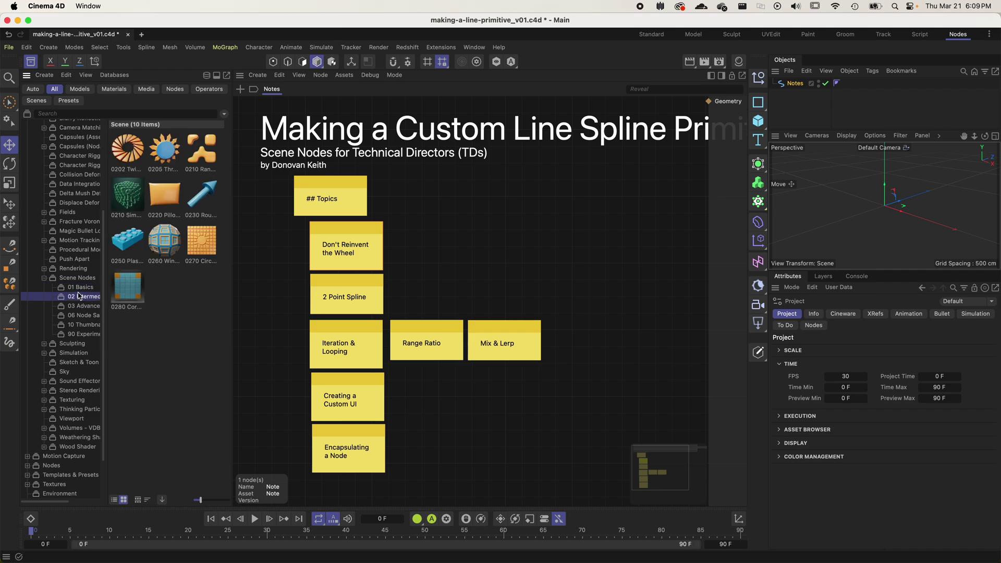
left_click(79, 307)
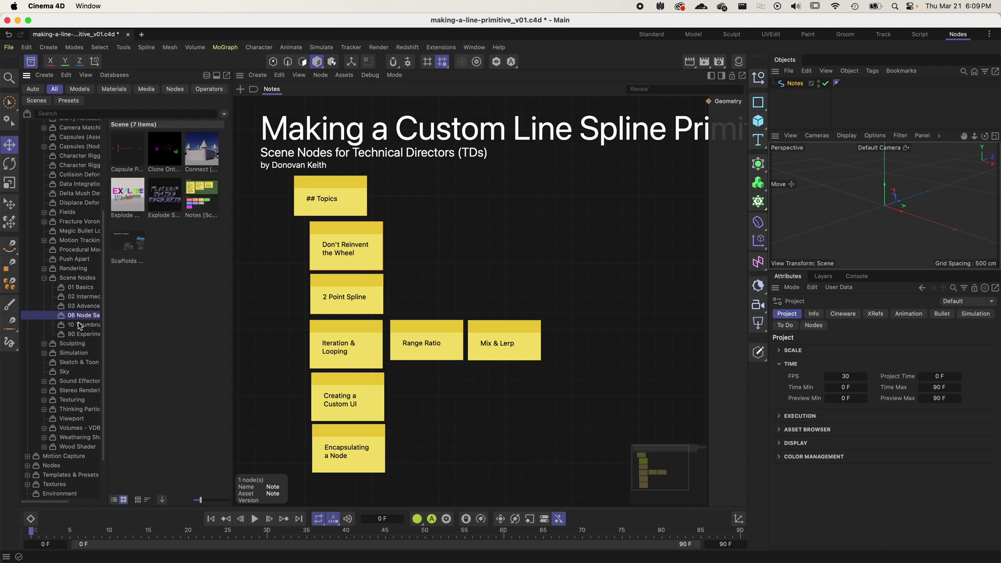
left_click(80, 325)
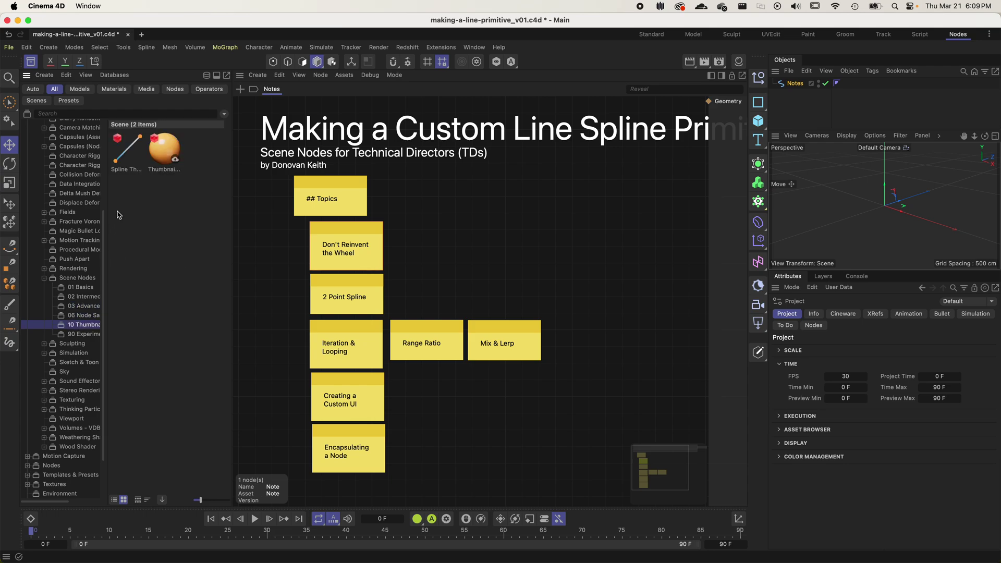
- Open the Spline Thumbnail Generator scene and examine the node network of the REPLACE WITH YOUR SPLINE object
double_click(127, 151)
left_click(830, 105)
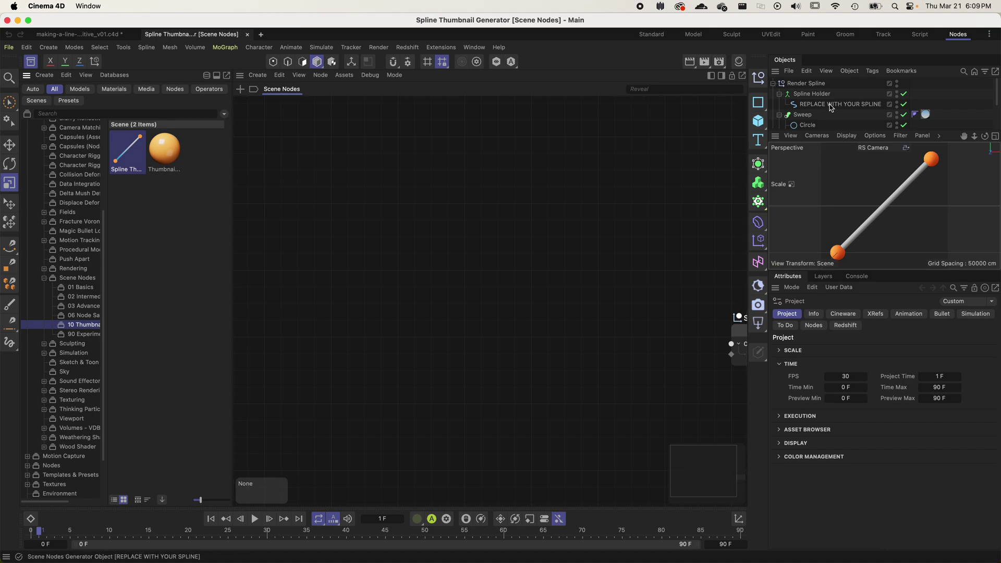
scroll(574, 206, "right", 5)
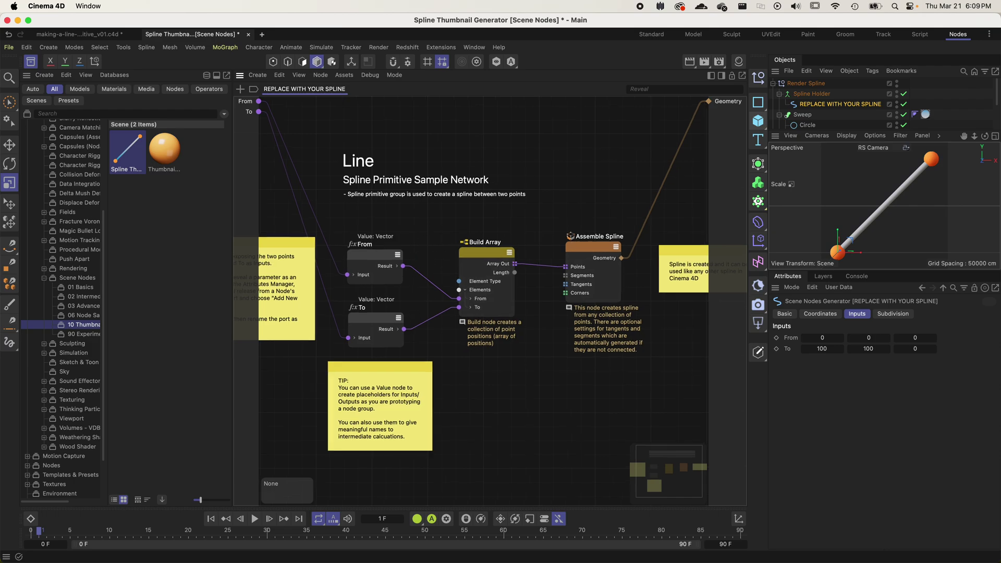
- Return to the making-a-line-primitive project and hide the Asset Browser
left_click(102, 35)
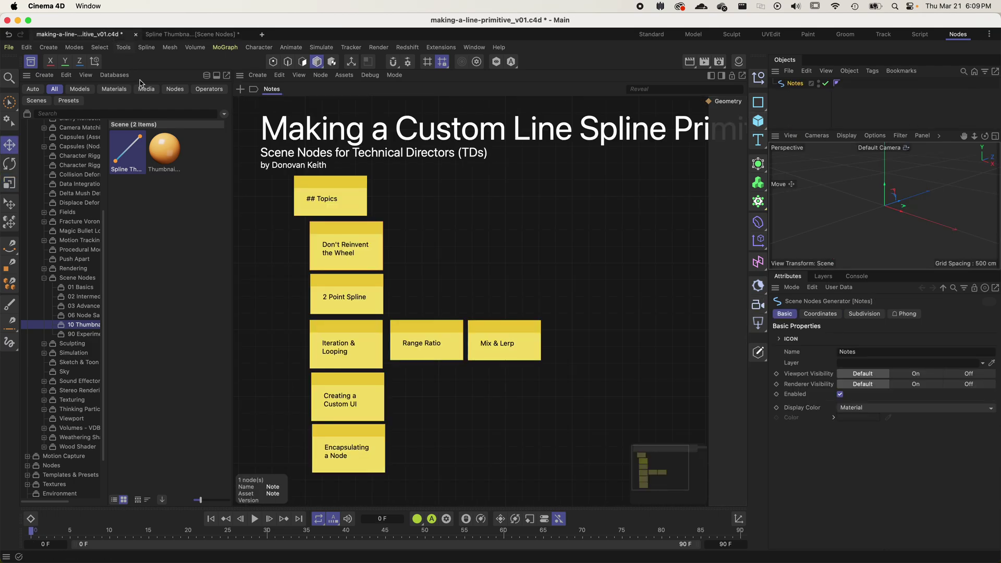
left_click(32, 64)
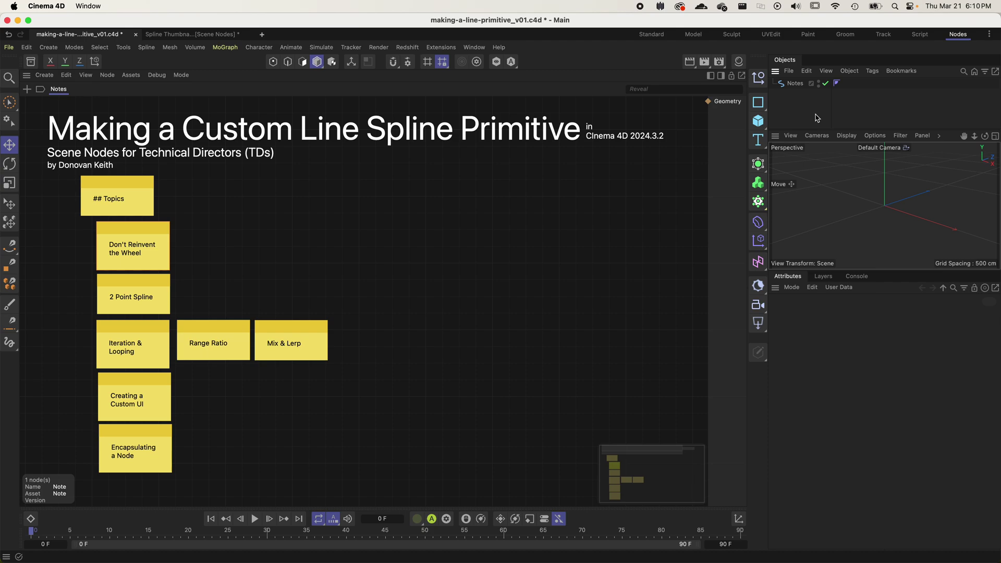
- Add a Nodes Spline object to the scene
key("shift+c")
type("nodes")
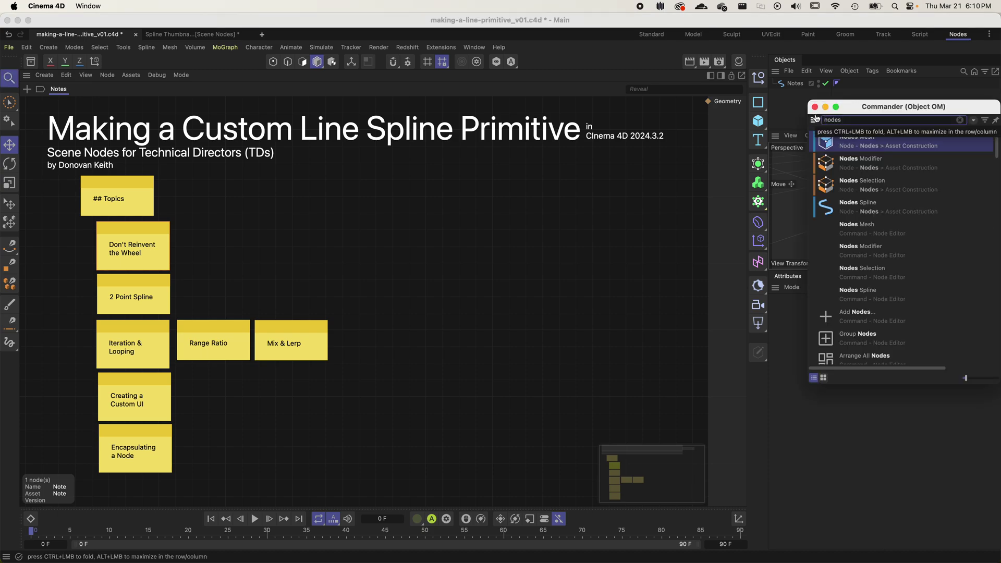
left_click(927, 213)
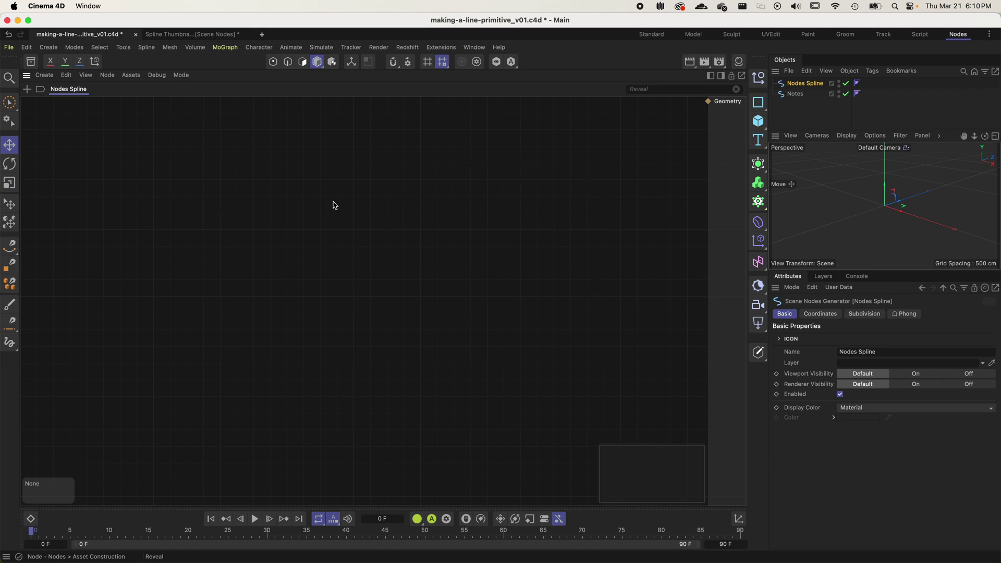
- Add an Assemble Spline node to the Nodes Spline graph
key("shift+c")
type("s")
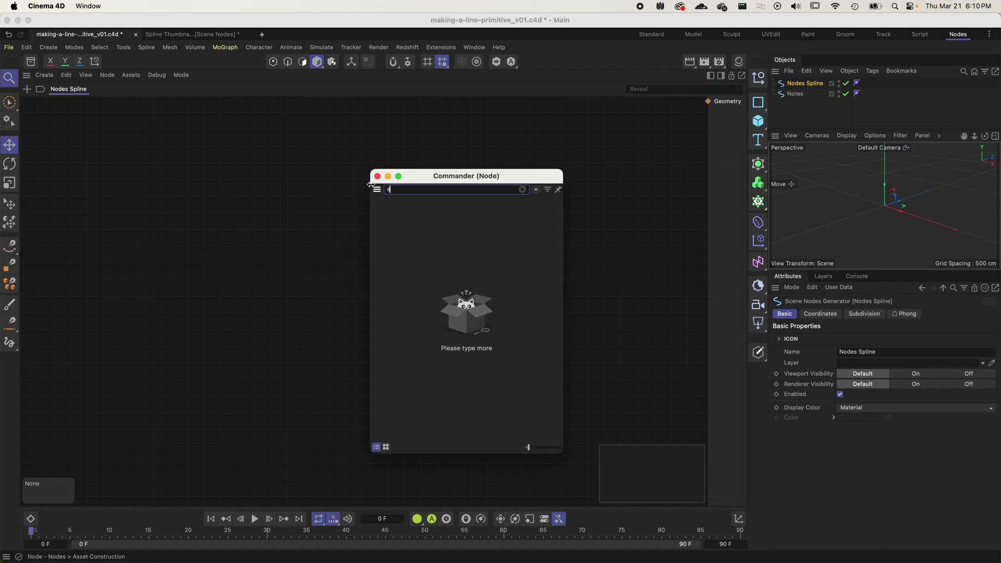
type("pline")
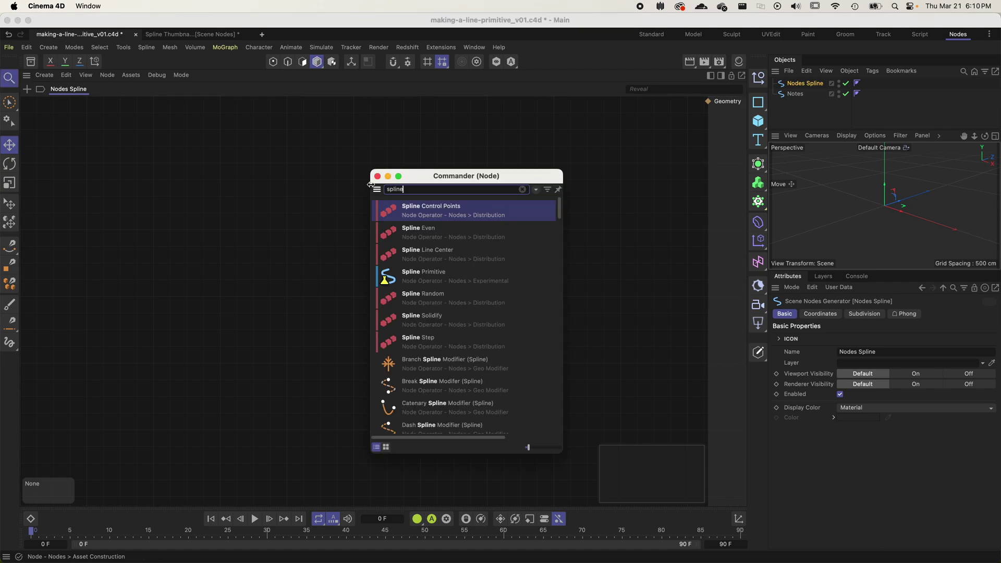
type(" assem")
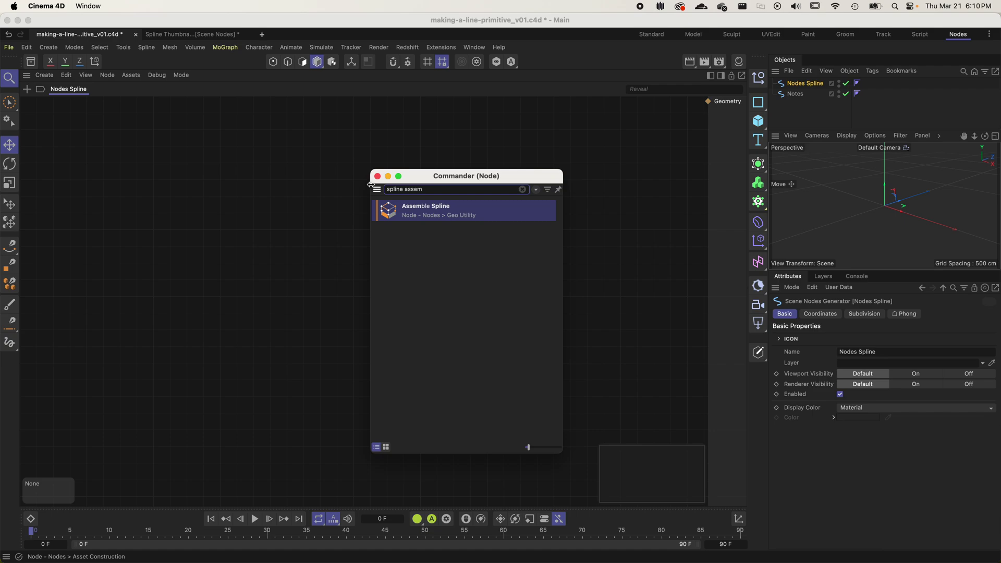
left_click_drag(409, 219, 557, 163)
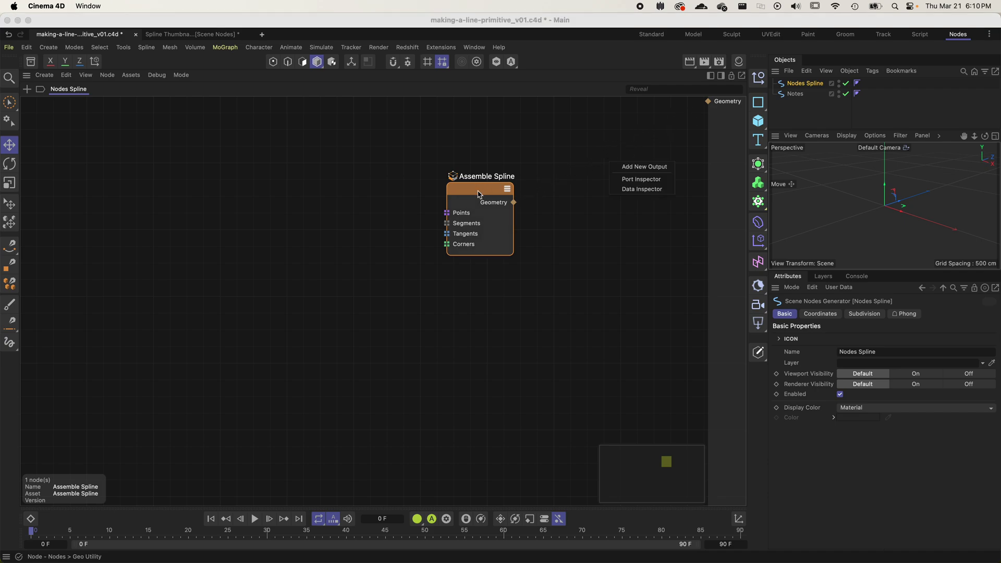
- Connect the Assemble Spline node's Geometry port to the graph's Geometry output and reposition the node
left_click(479, 195)
left_click_drag(479, 195, 474, 198)
right_click(478, 209)
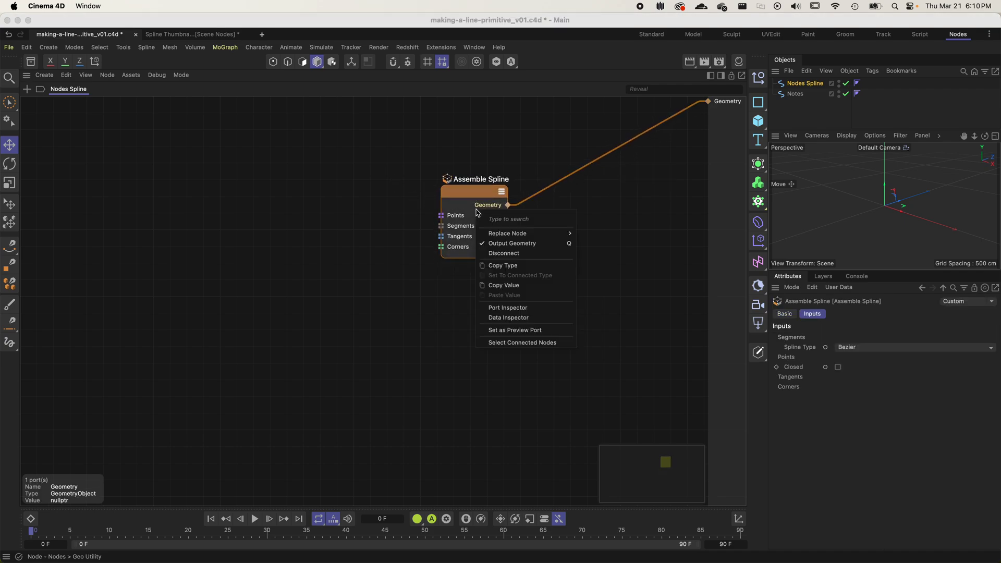
left_click(428, 198)
left_click_drag(473, 192, 495, 203)
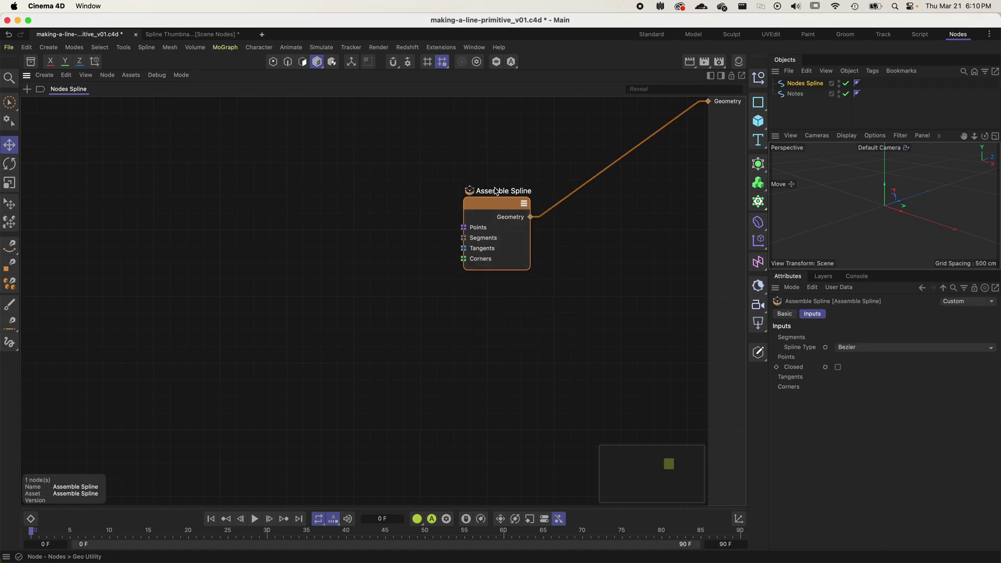
- Check the Assemble Spline node's input ports and set its Spline Type to Linear
left_click(476, 228)
left_click(480, 239)
left_click(487, 250)
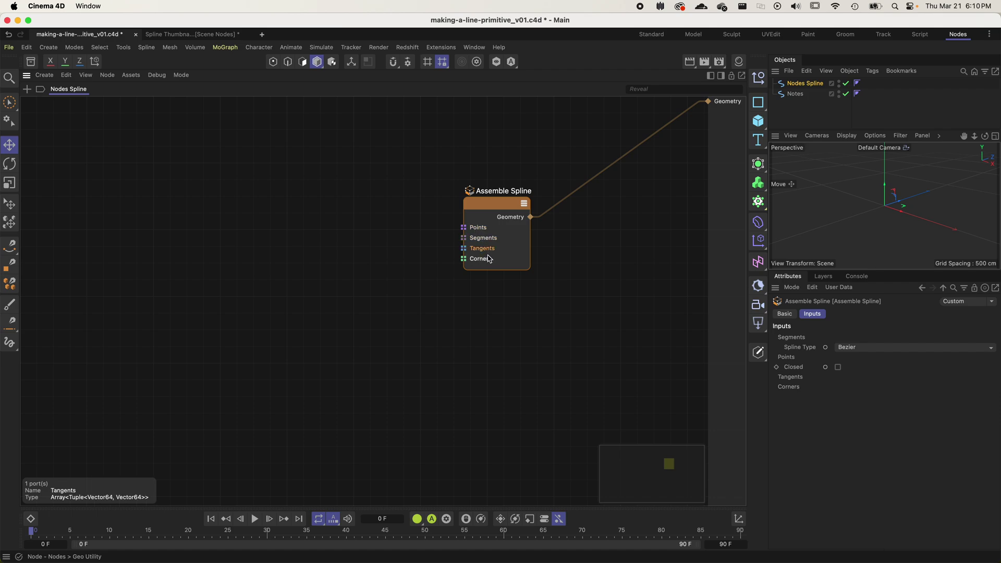
left_click(412, 265)
left_click_drag(506, 209, 495, 214)
left_click(853, 348)
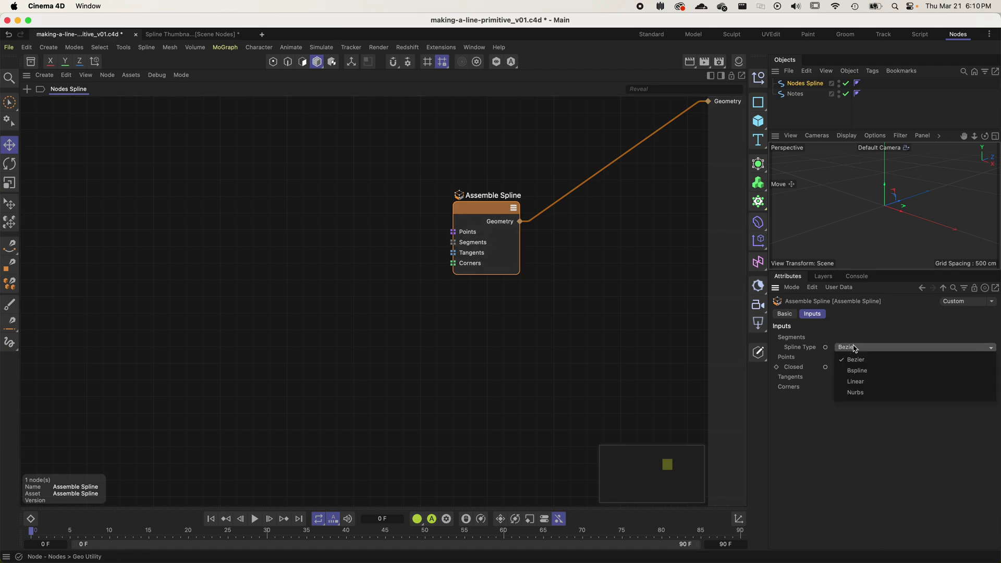
left_click(895, 388)
left_click_drag(479, 213, 517, 196)
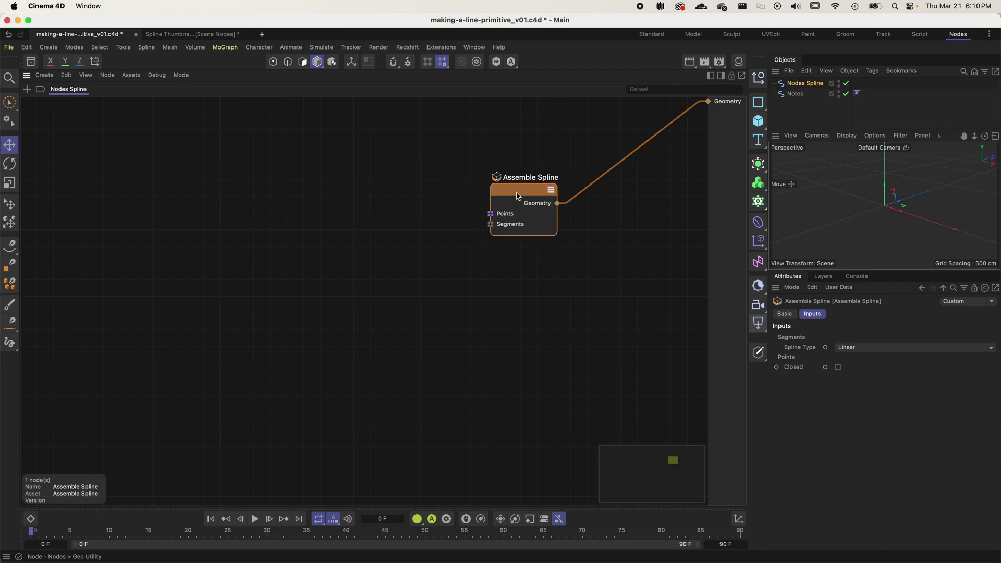
left_click(508, 225)
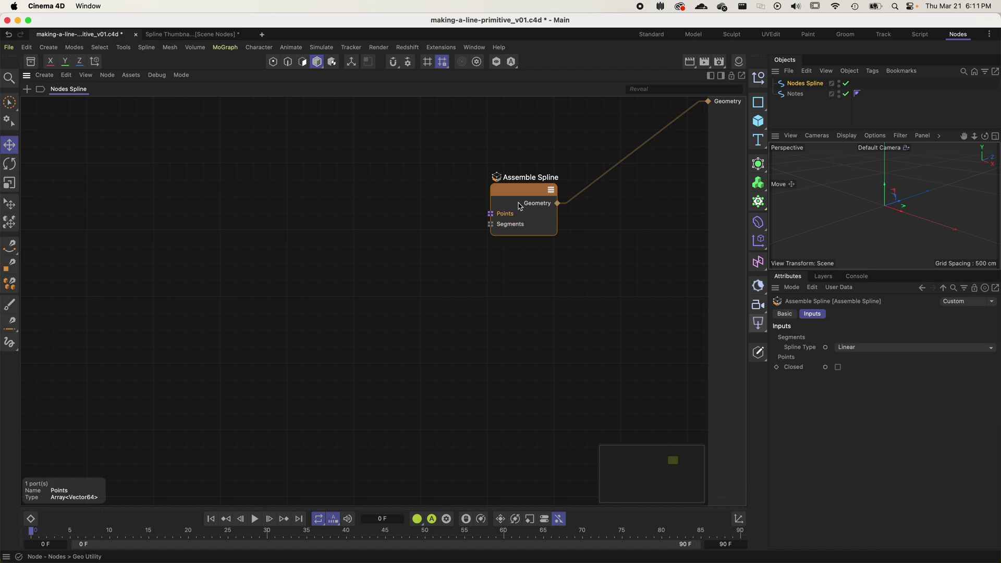
left_click_drag(520, 191, 523, 210)
- Add a Build Array node to the graph, placed ahead of the Assemble Spline node
left_click(315, 206)
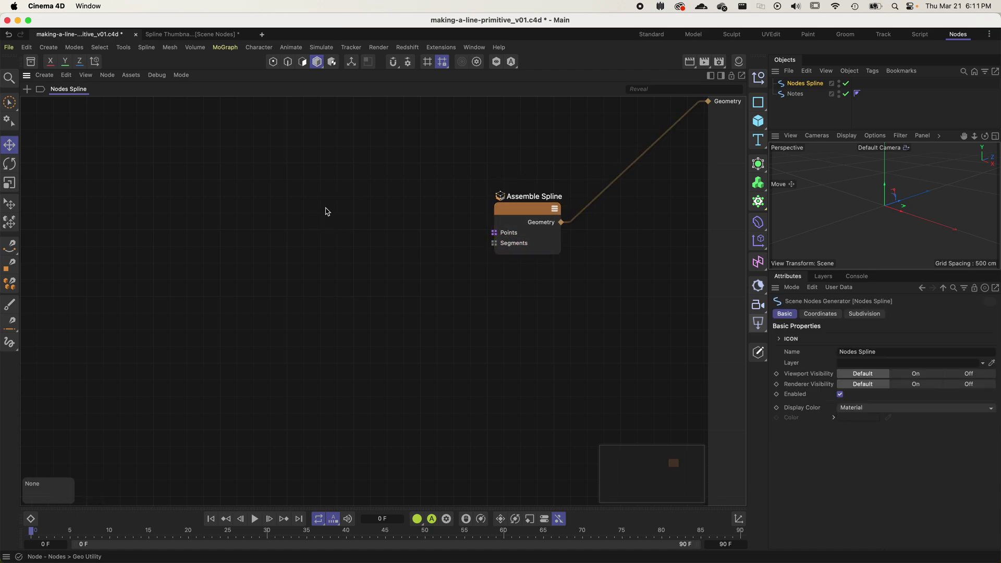
double_click(301, 183)
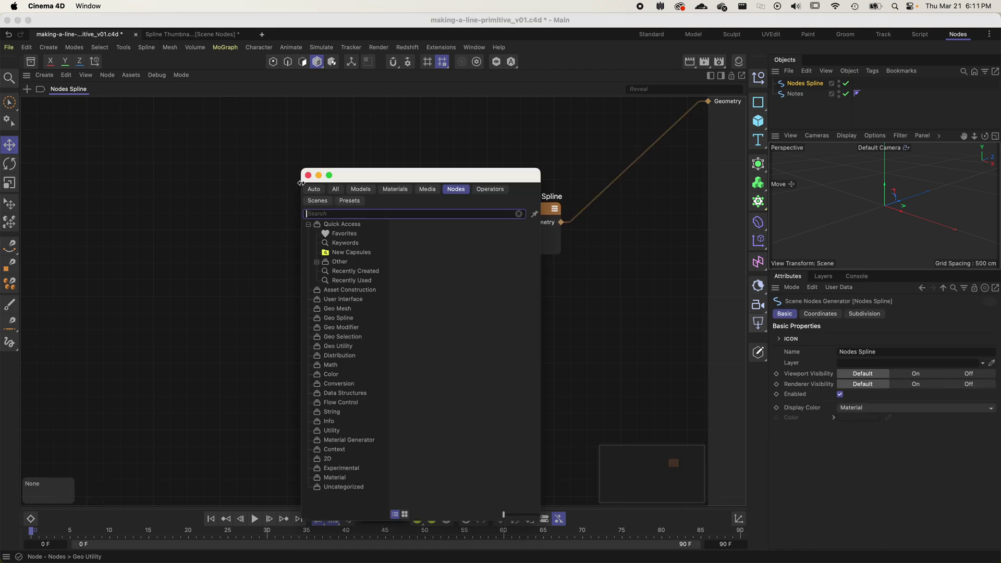
type("array")
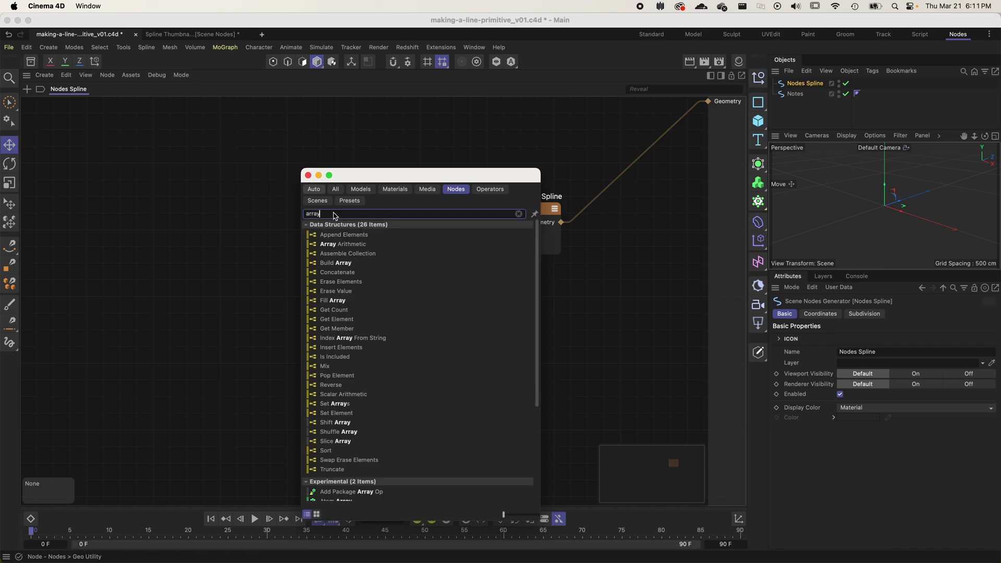
scroll(390, 319, "down", 5)
scroll(390, 319, "up", 5)
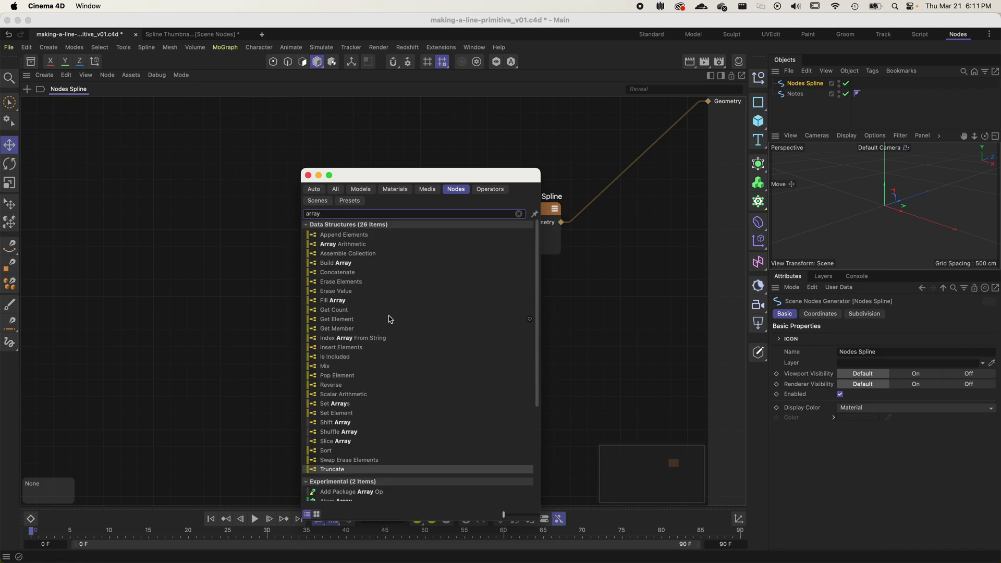
left_click(388, 263)
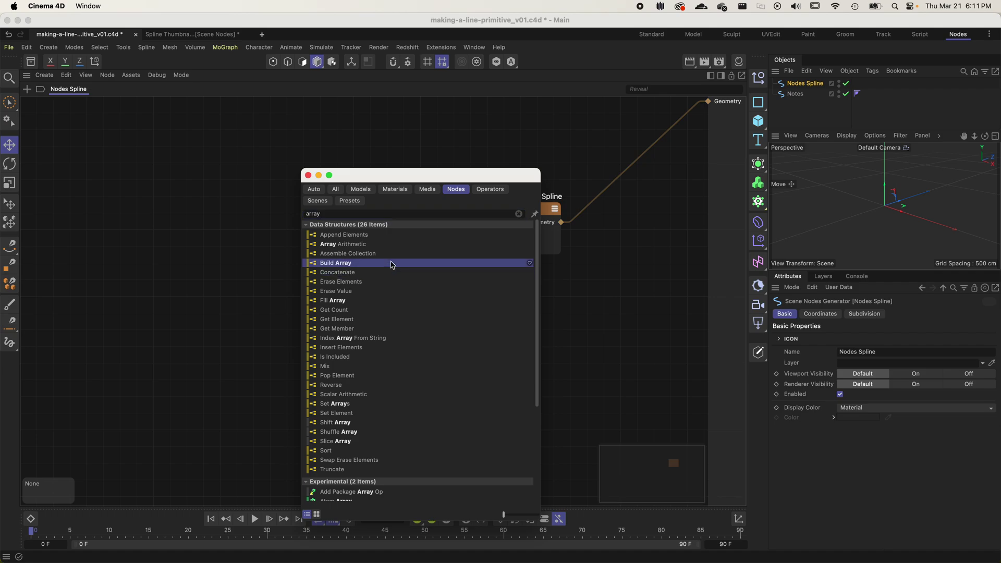
left_click_drag(389, 267, 348, 223)
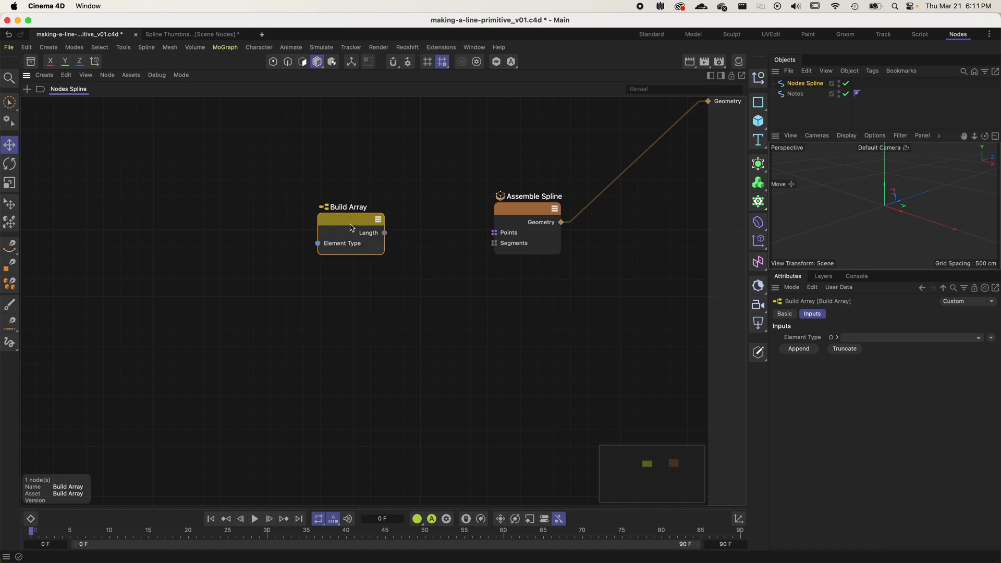
- Set the Build Array's Element Type to Vector and connect its Array Out to the Points input of Assemble Spline
left_click(509, 236)
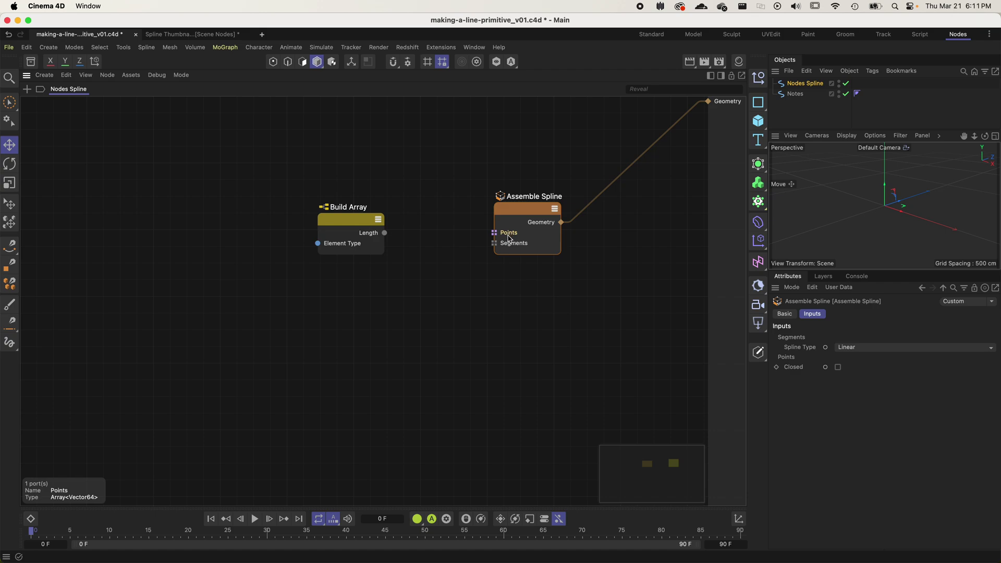
left_click_drag(352, 229, 368, 222)
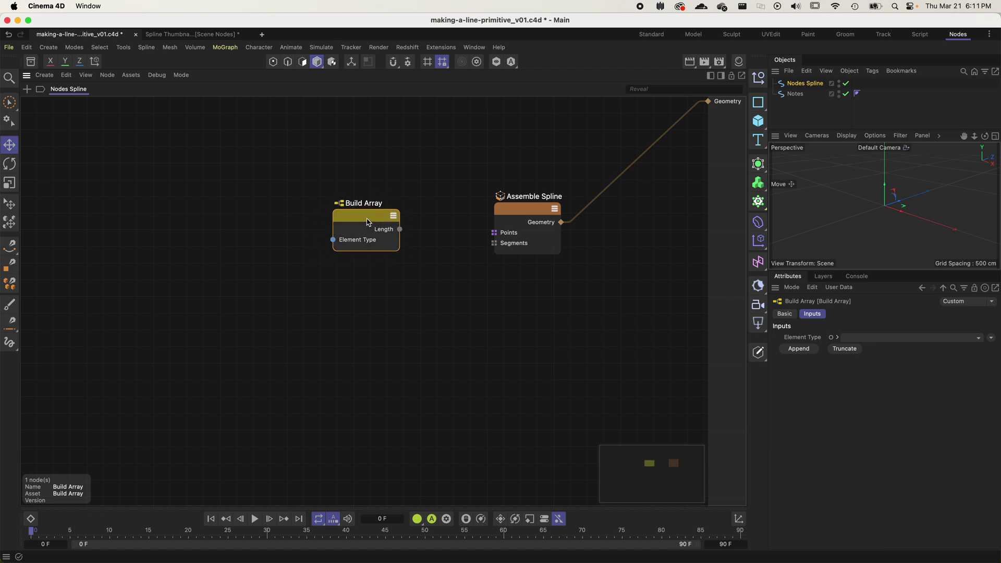
left_click(883, 338)
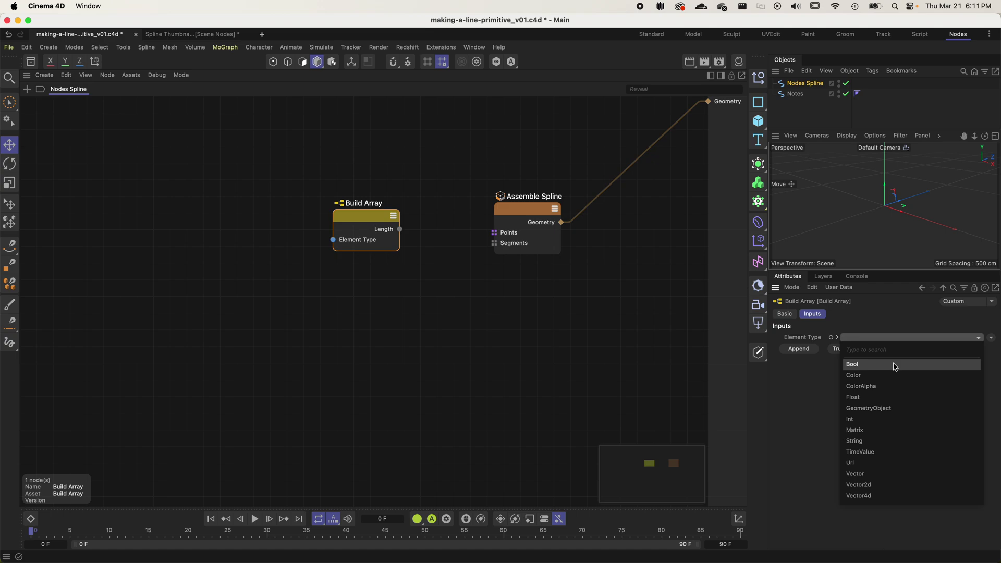
left_click(896, 474)
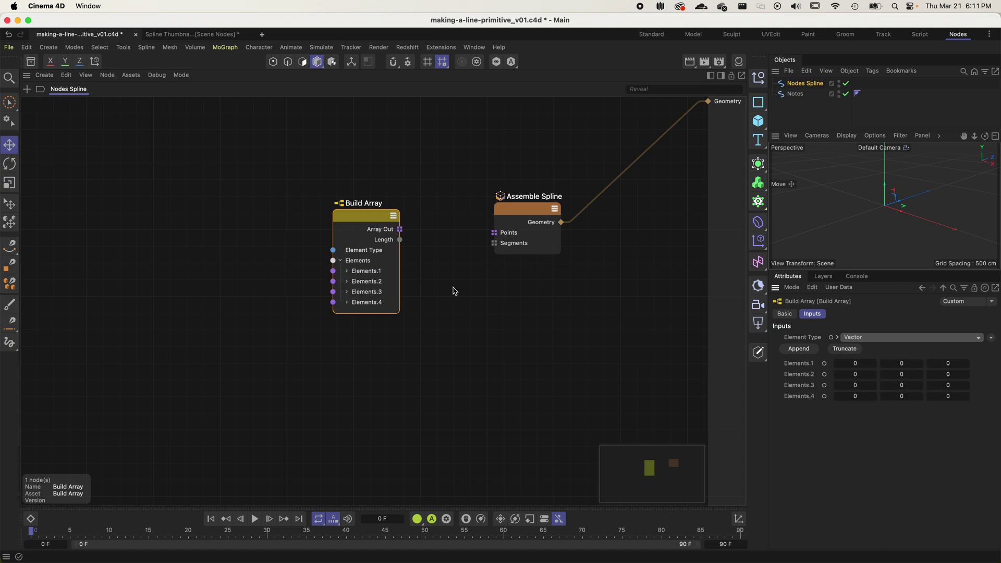
left_click_drag(352, 219, 496, 232)
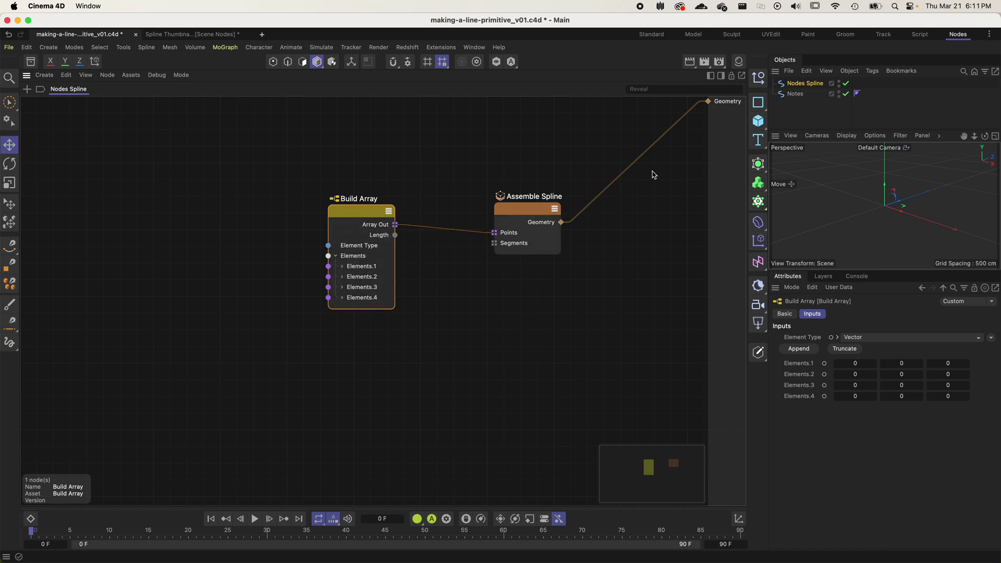
- Convert the Nodes Spline to an editable spline and check its points at the origin in point mode
left_click(806, 85)
key("c")
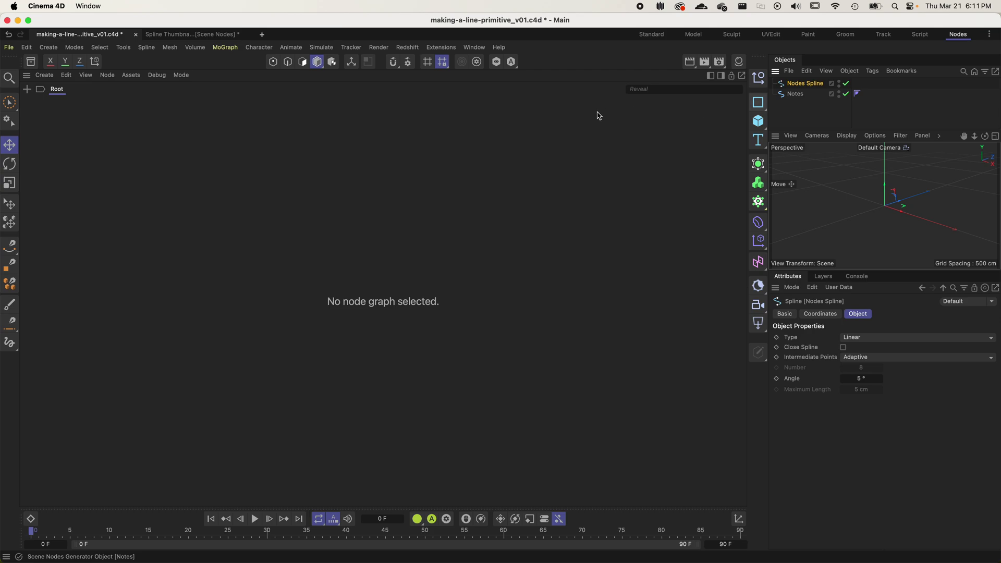
left_click(272, 62)
left_click(885, 207)
left_click_drag(893, 211, 889, 210)
left_click(885, 207)
- Undo the point edits and the conversion to editable, and bring back the Nodes Spline graph
key("super+z")
key("super+z")
key("super+z")
key("super+z")
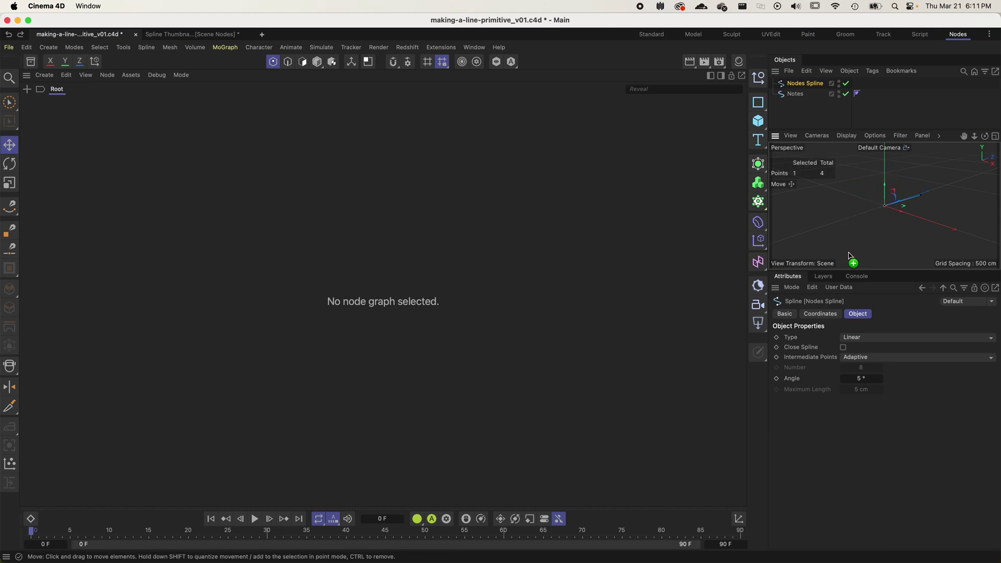
key("super+z")
key("super+z")
left_click(803, 84)
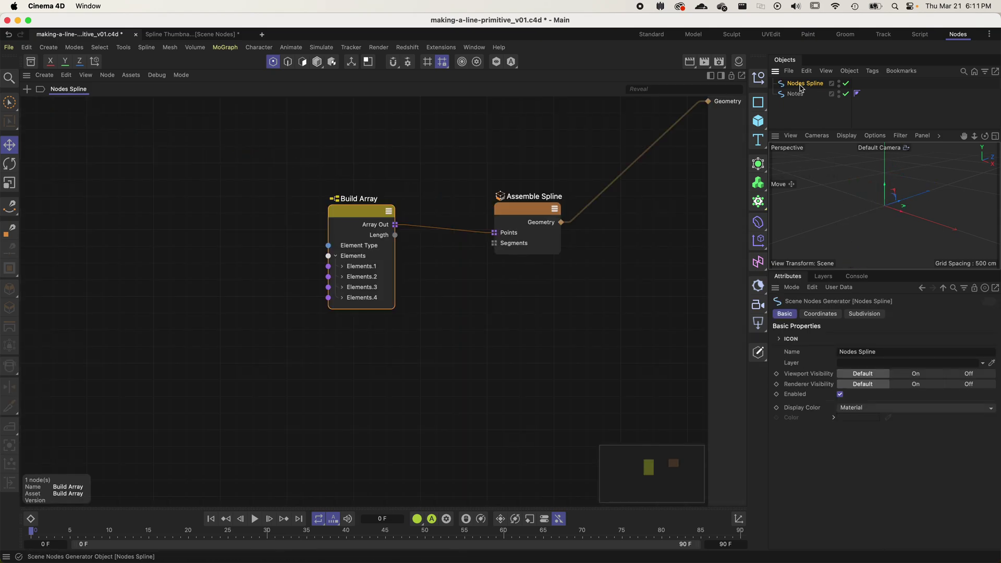
- Move the Build Array node closer to Assemble Spline and remove two of its elements, leaving two
left_click_drag(363, 217, 437, 226)
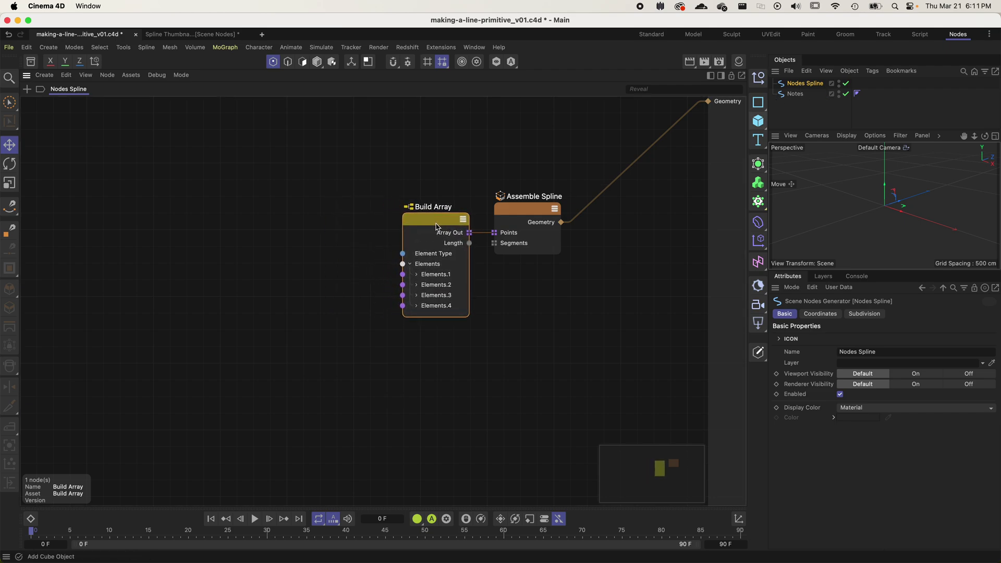
left_click(462, 285)
left_click(461, 285)
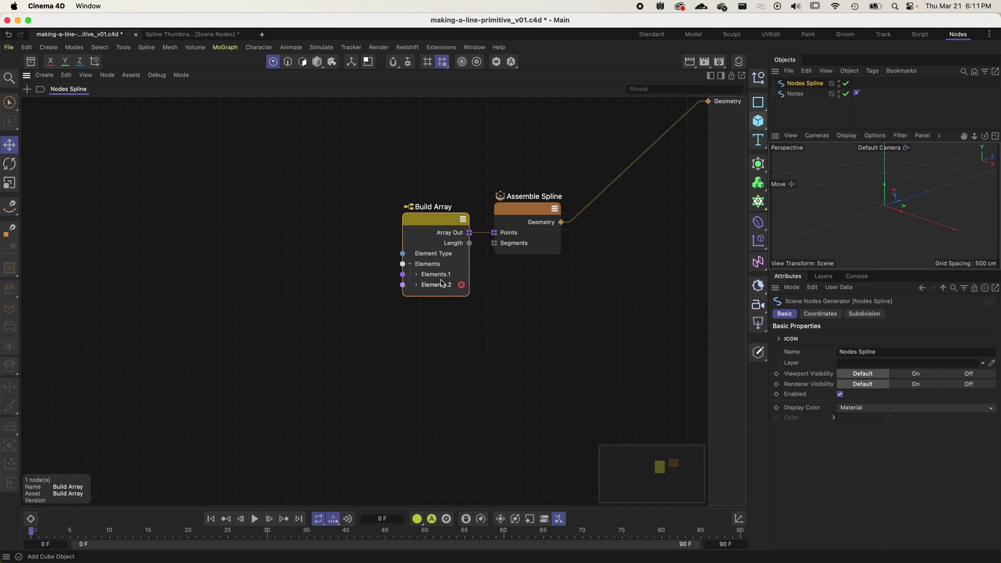
- Rename the two Build Array elements as Start and End
double_click(439, 276)
type("Start")
key("Return")
key("Tab")
type("End")
key("Return")
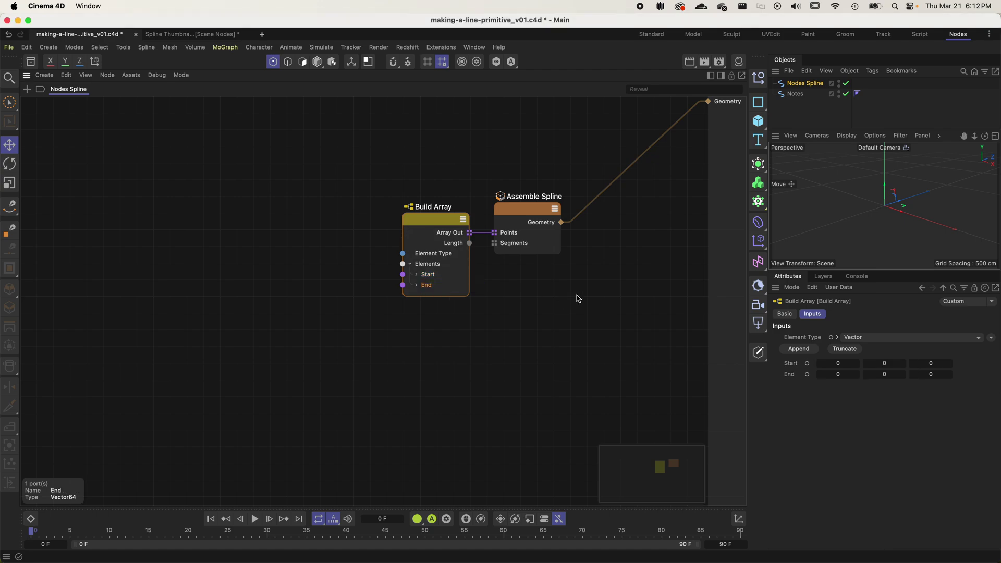
left_click(520, 325)
left_click_drag(433, 226, 430, 226)
left_click(293, 290)
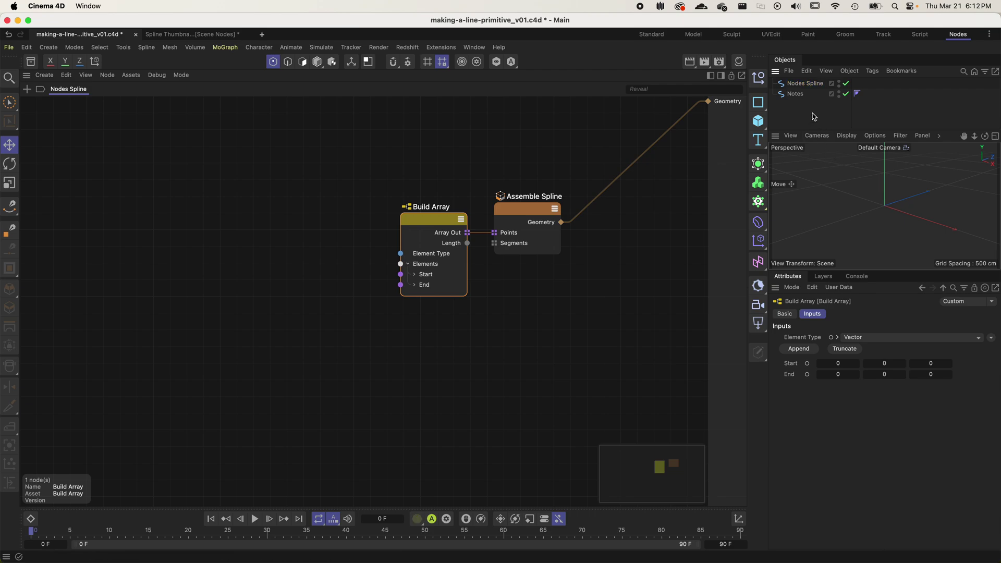
- Add two IO - Vector - Size inputs from the User Interface node category to the Nodes Spline graph
left_click(806, 88)
left_click(801, 125)
left_click(286, 235)
double_click(215, 212)
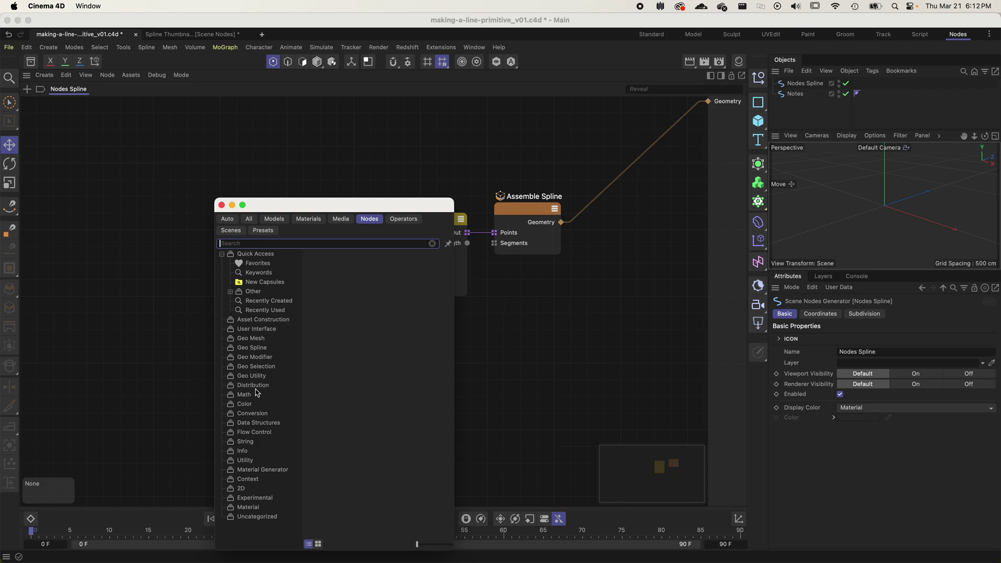
left_click(257, 329)
scroll(350, 455, "down", 5)
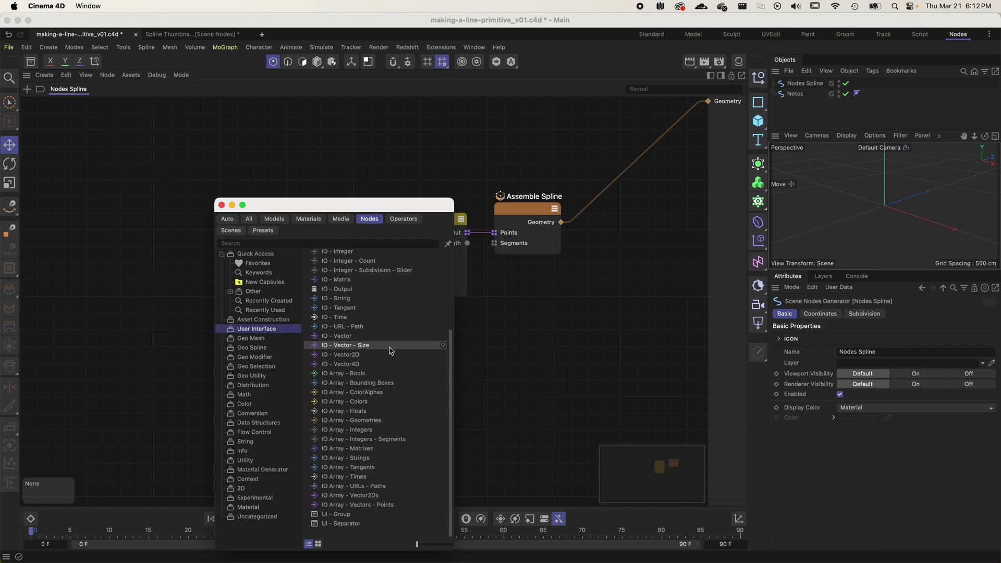
left_click_drag(350, 339, 35, 107)
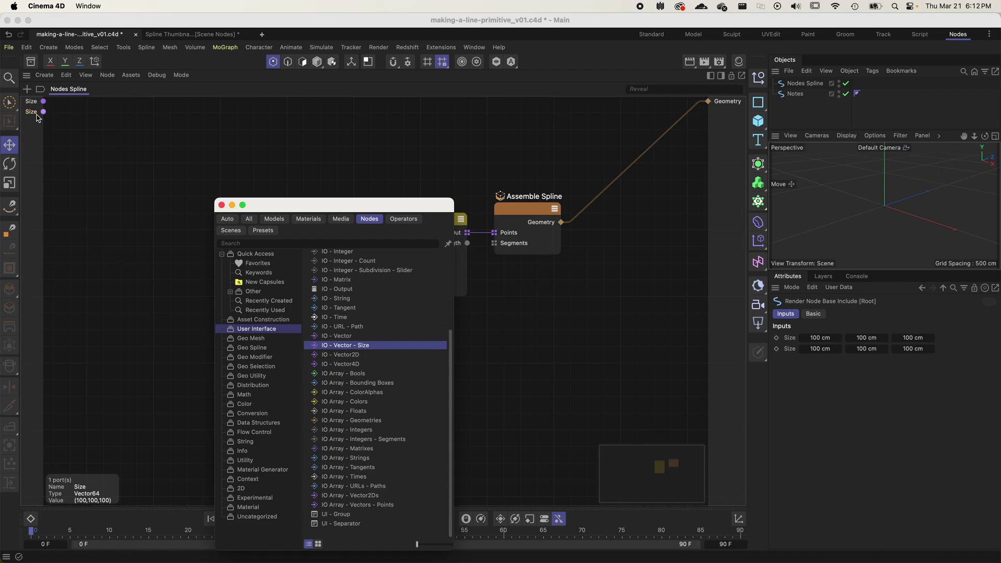
- Rename the graph's first Size input as Start
double_click(34, 102)
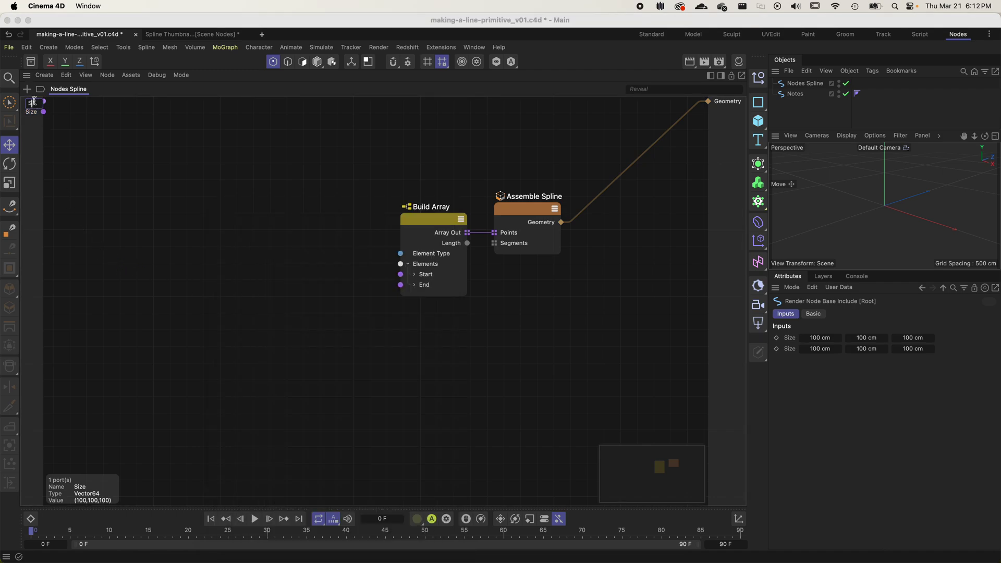
type("Start")
key("Return")
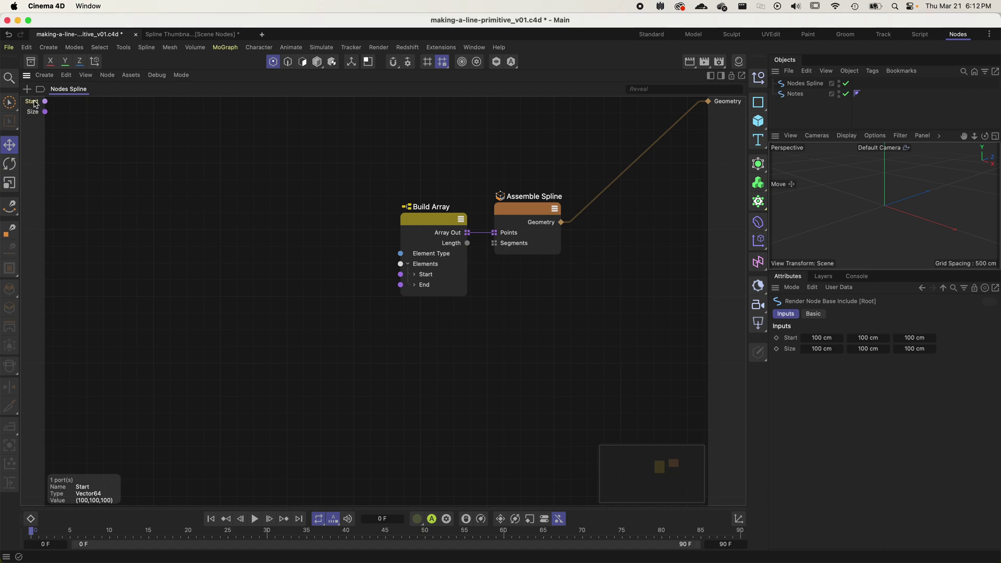
- Rename the graph's remaining Size input as End
double_click(35, 111)
type("End")
key("Return")
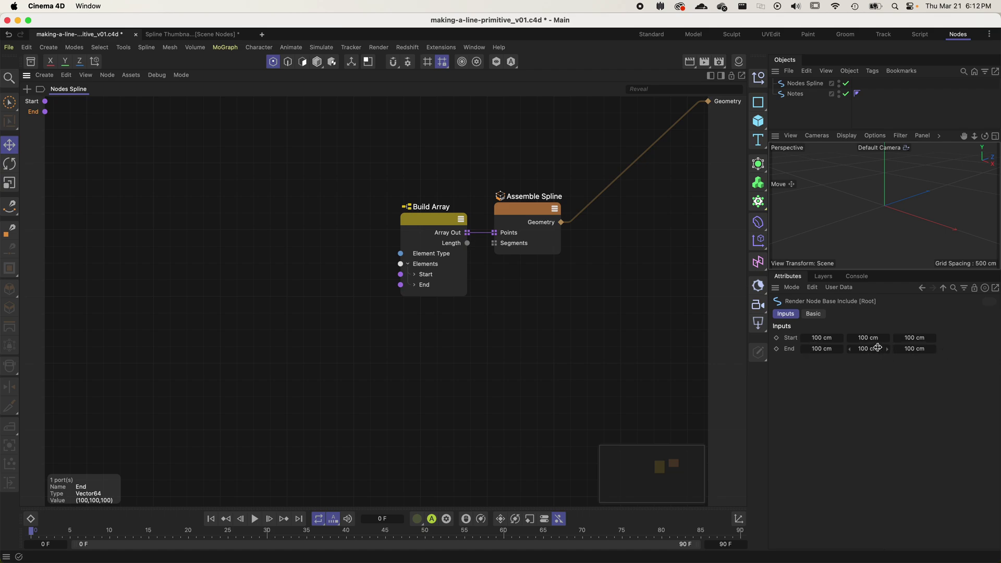
- Set all three components of the Start input to 0 cm
left_click(828, 338)
type("0")
key("Tab")
type("0")
key("Tab")
type("0")
key("Return")
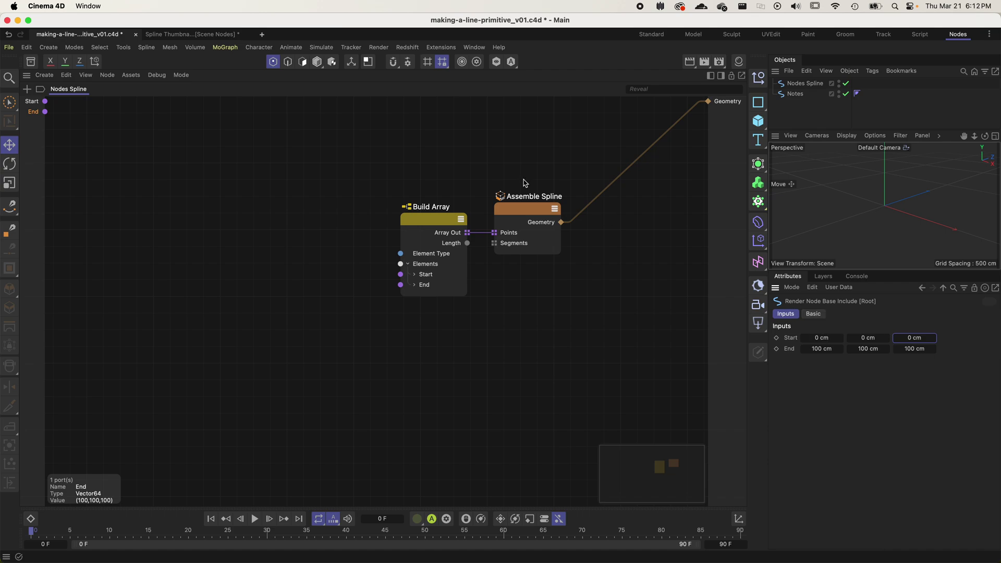
- Connect the graph's Start and End inputs to the matching Build Array elements and set Start to 100, 44, 0 cm
left_click_drag(46, 102, 400, 274)
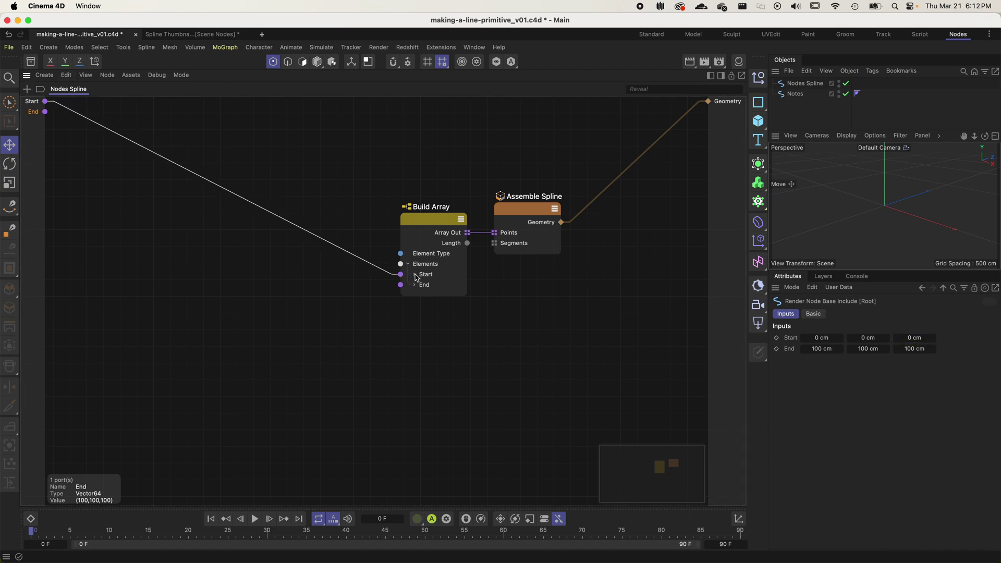
left_click_drag(45, 111, 400, 285)
left_click_drag(930, 192, 886, 204, "alt")
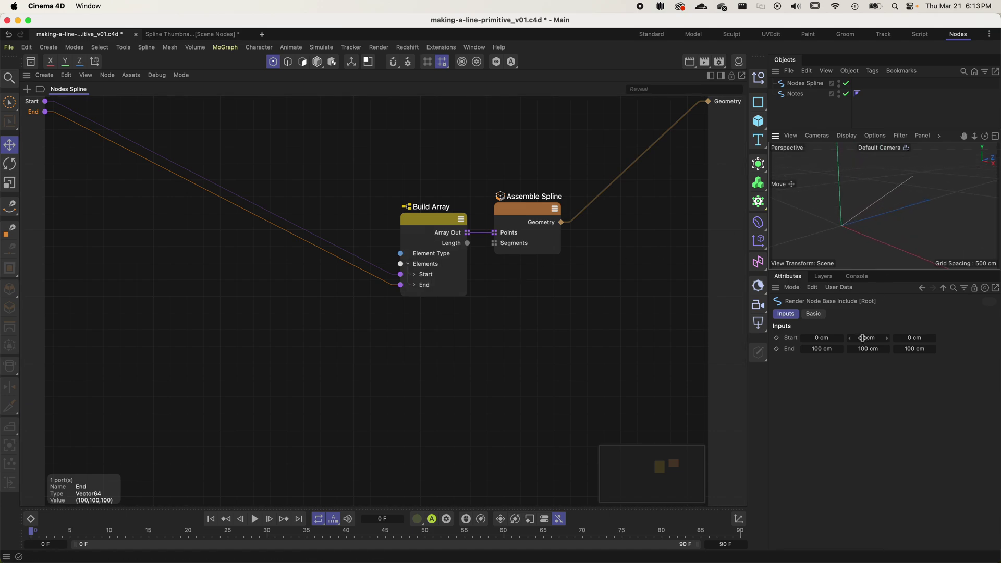
left_click_drag(841, 340, 842, 342)
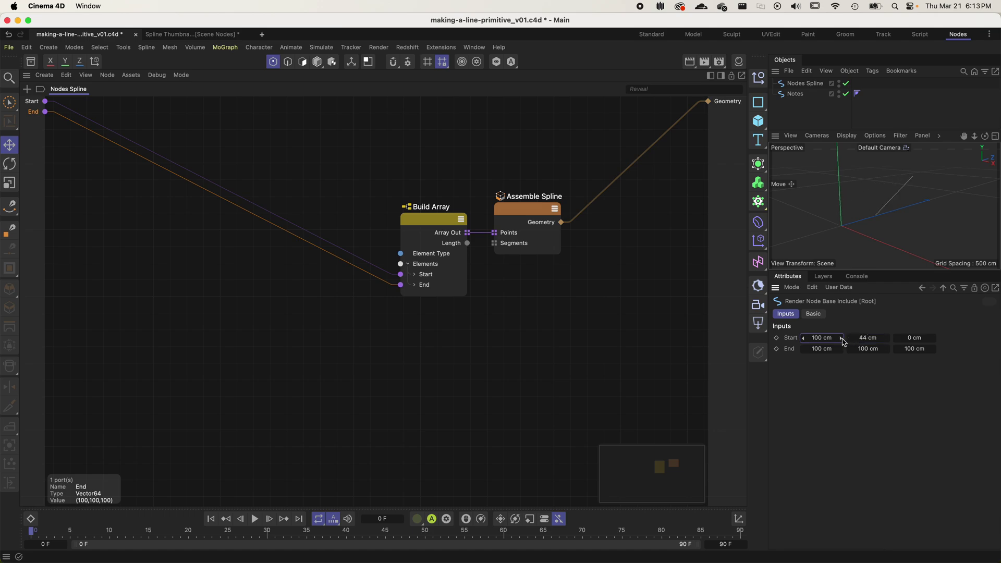
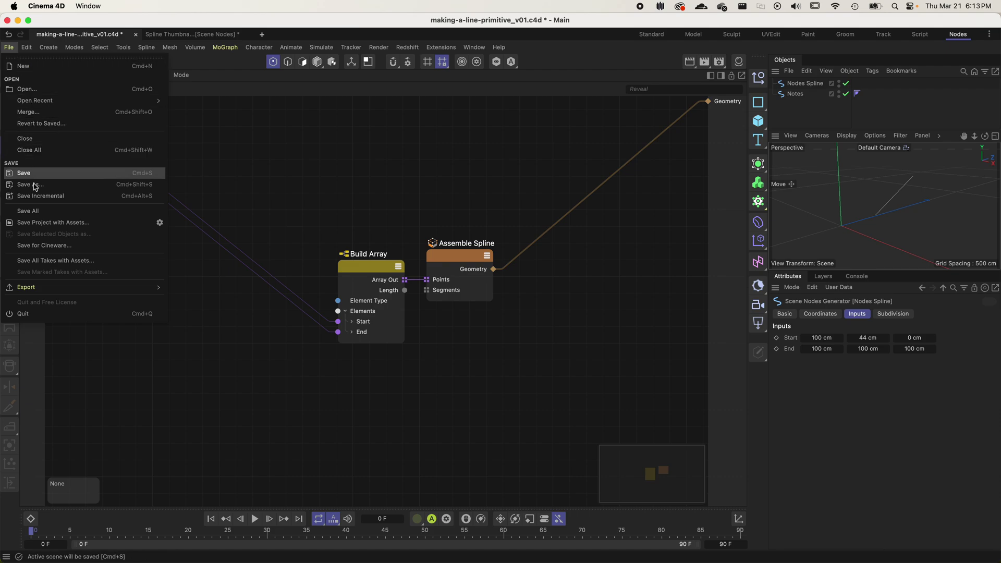
- Save an incremental version of the scene and rename the Nodes Spline object as Line Spline
left_click(75, 197)
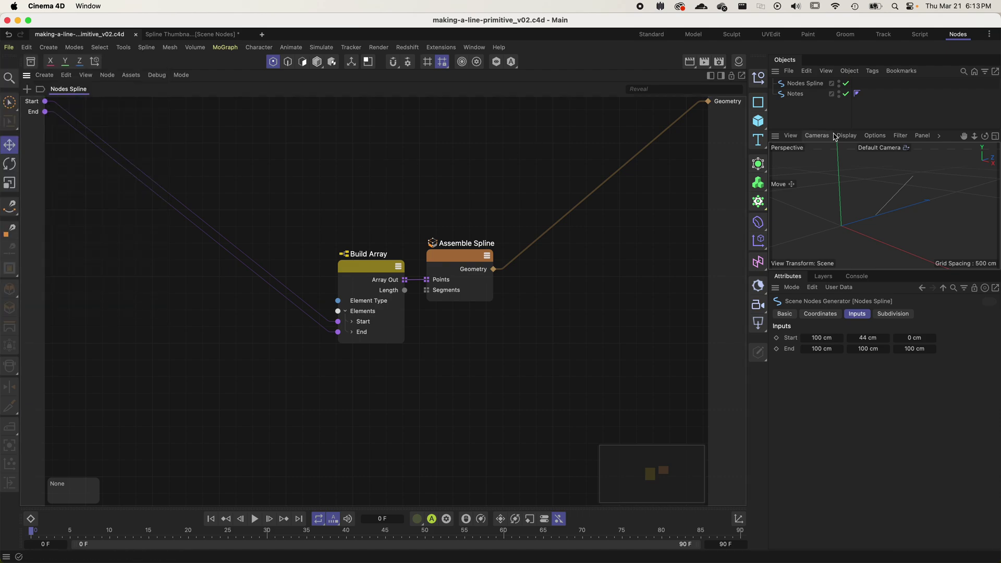
double_click(806, 84)
type("Line")
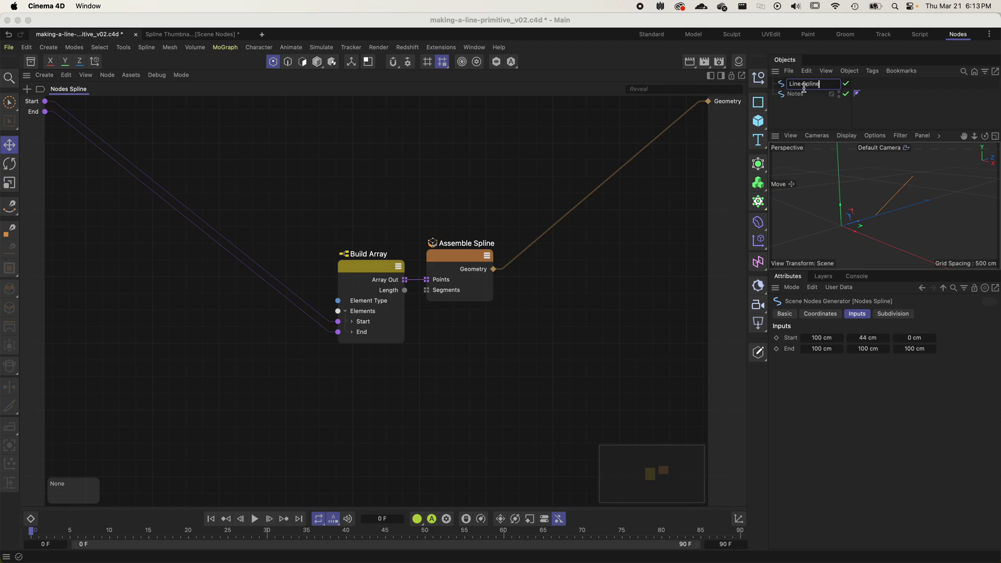
type(" Spline")
key("Return")
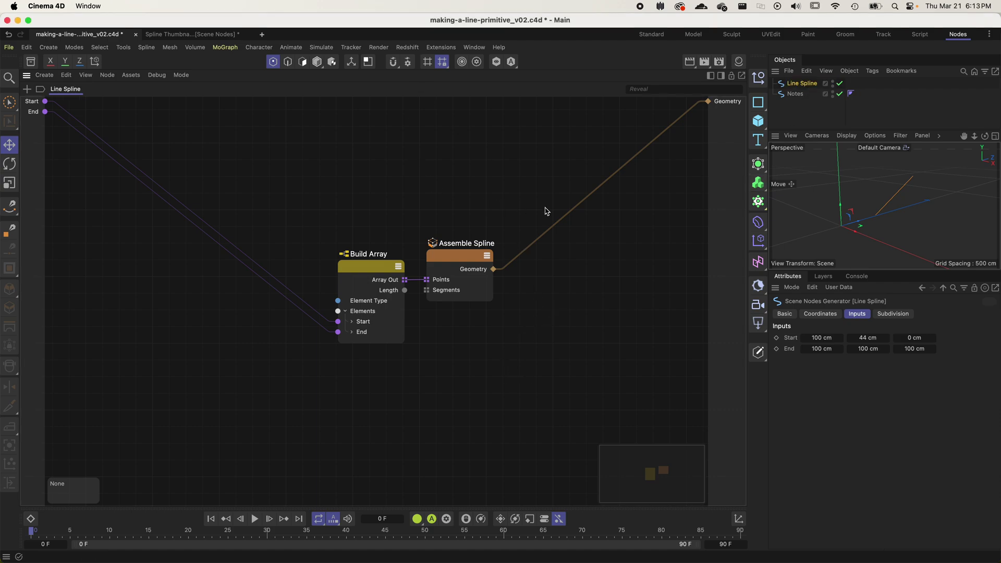
- Adjust the Line Spline's Start input to about 35 cm in X and 87 cm in Y
left_click_drag(827, 341, 886, 339)
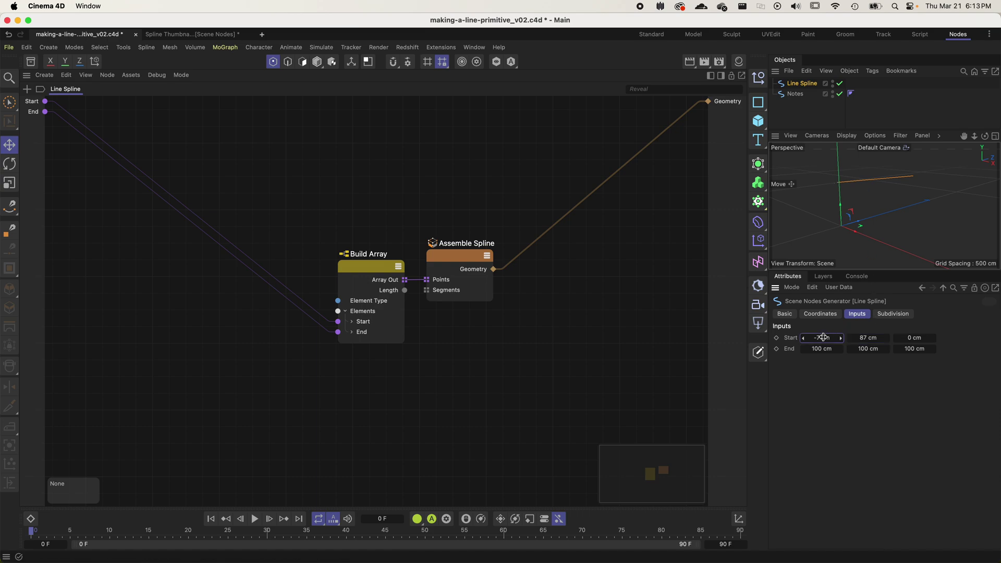
left_click_drag(822, 338, 837, 338)
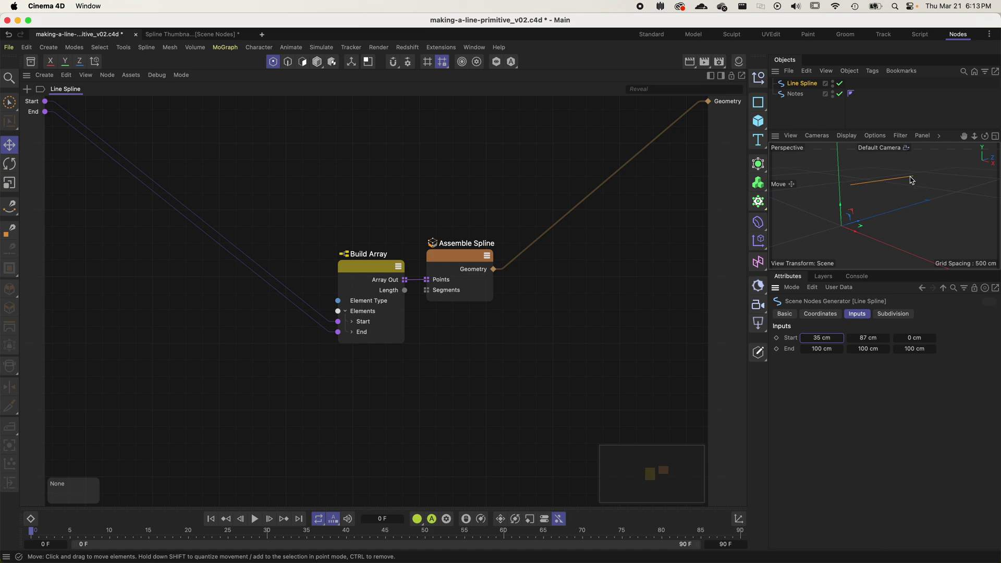
- Add an IO - Integer - Count input to the Line Spline graph below End
middle_click_drag(292, 175, 366, 178)
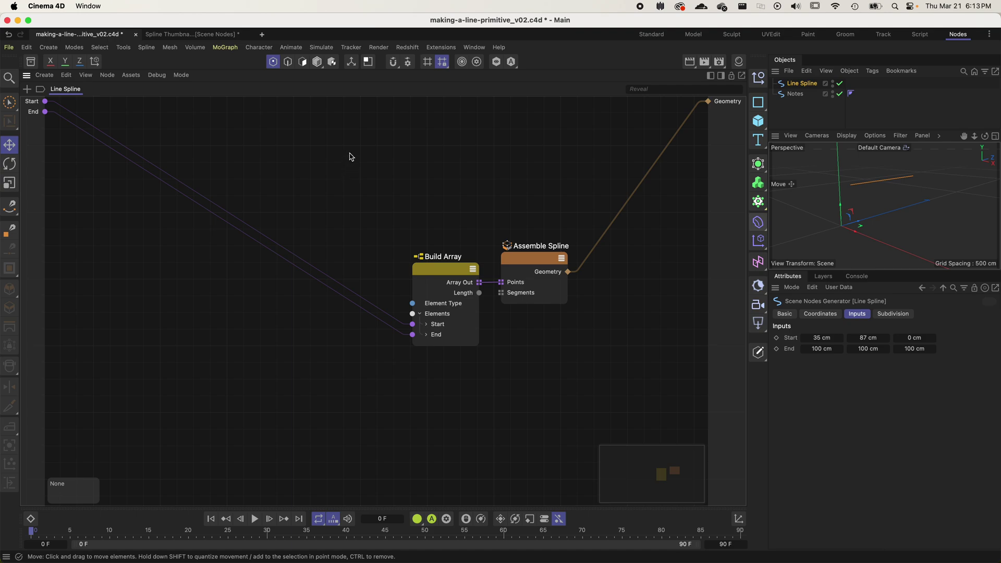
double_click(349, 156)
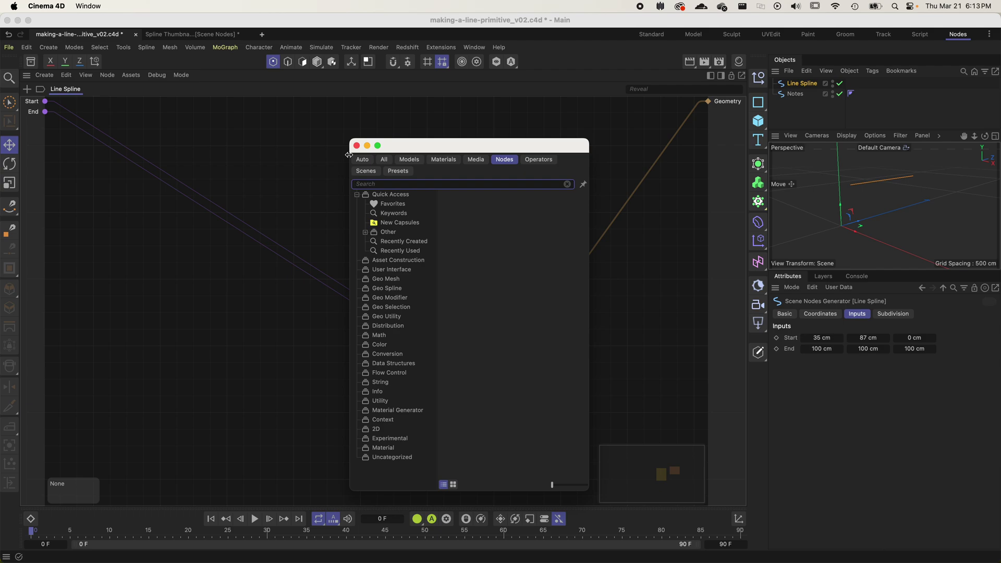
type("io count")
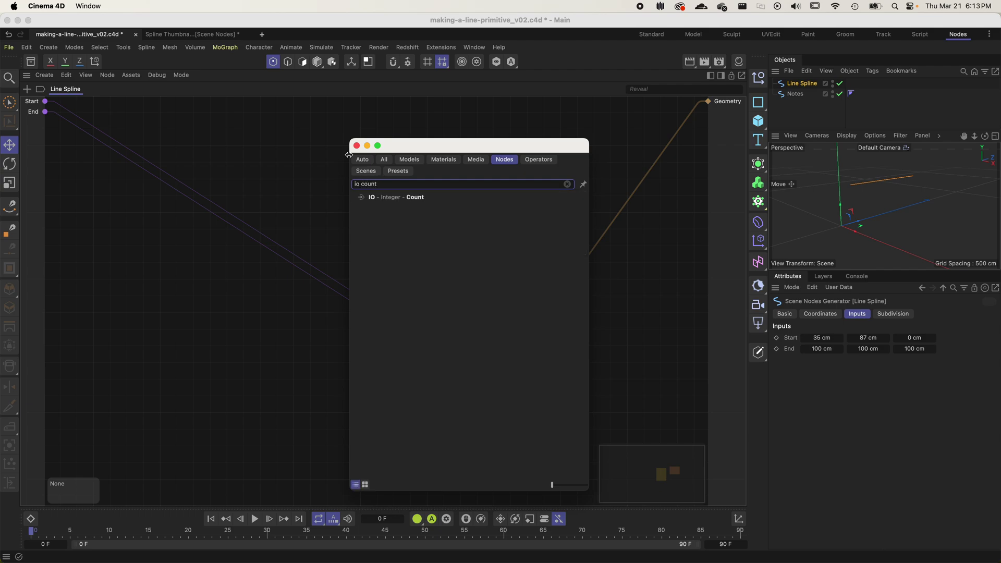
left_click_drag(420, 203, 69, 198)
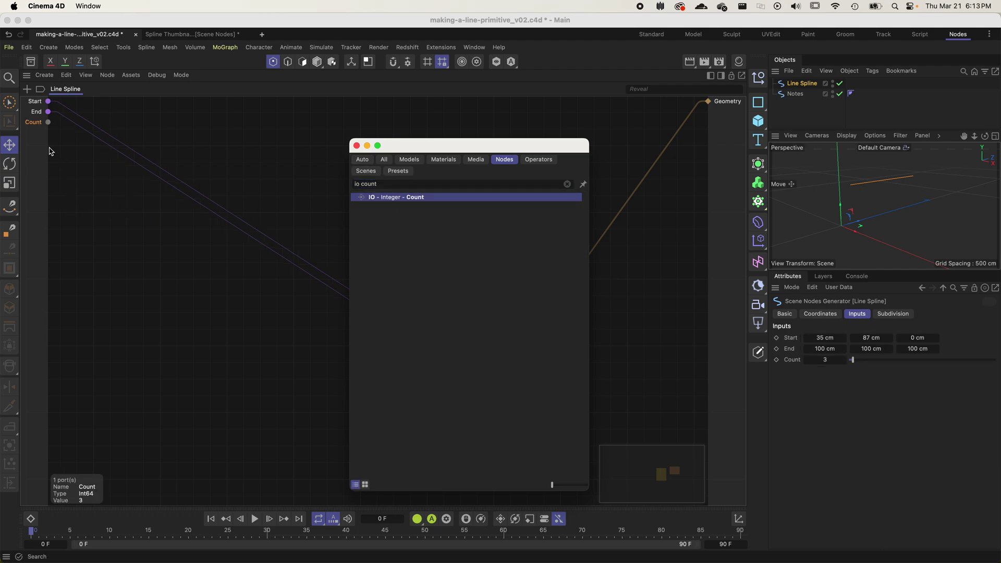
left_click(40, 135)
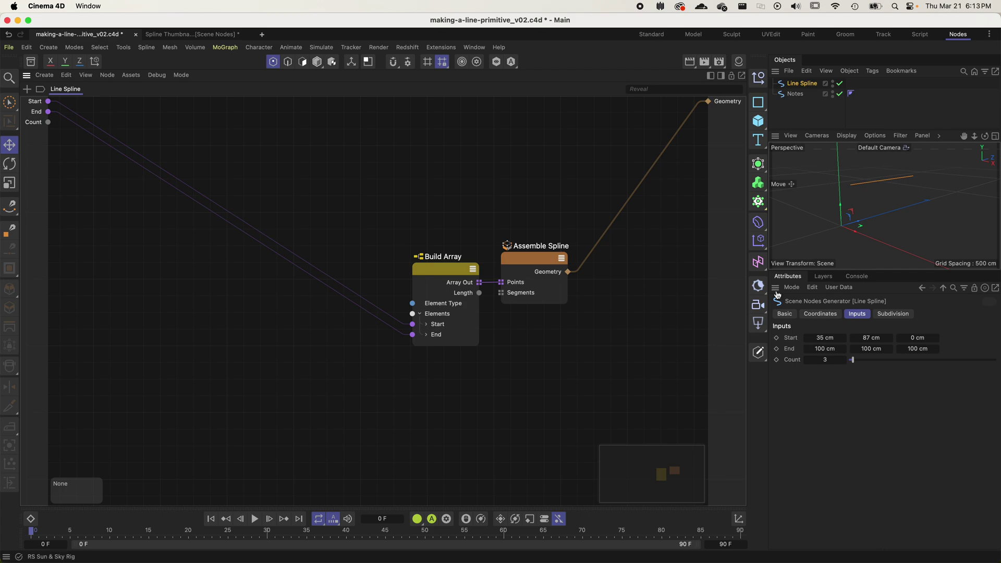
left_click(792, 359)
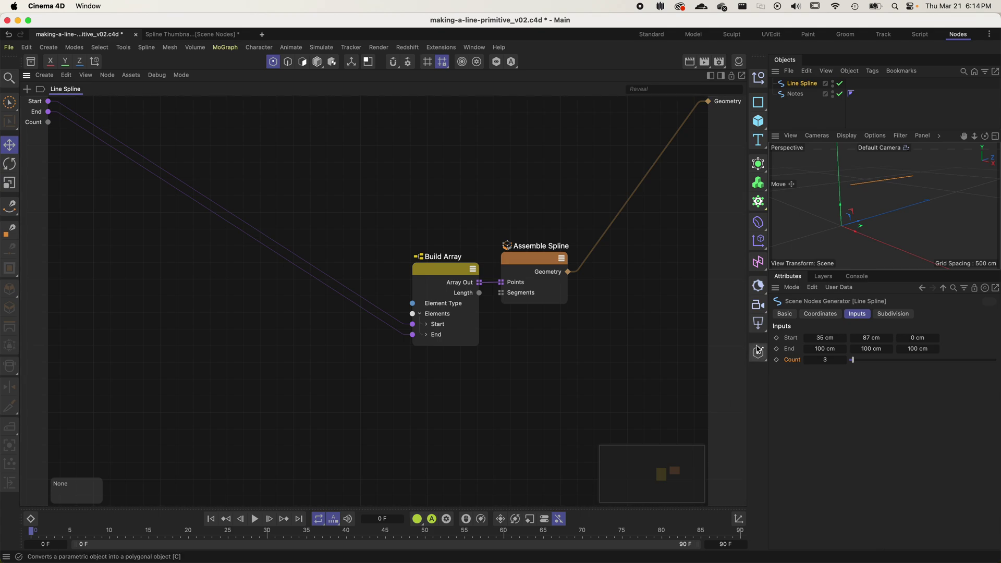
- Use Doodle Paint in the viewport to sketch two endpoints with division marks between them and an arrow joining another pair of points
left_click(317, 62)
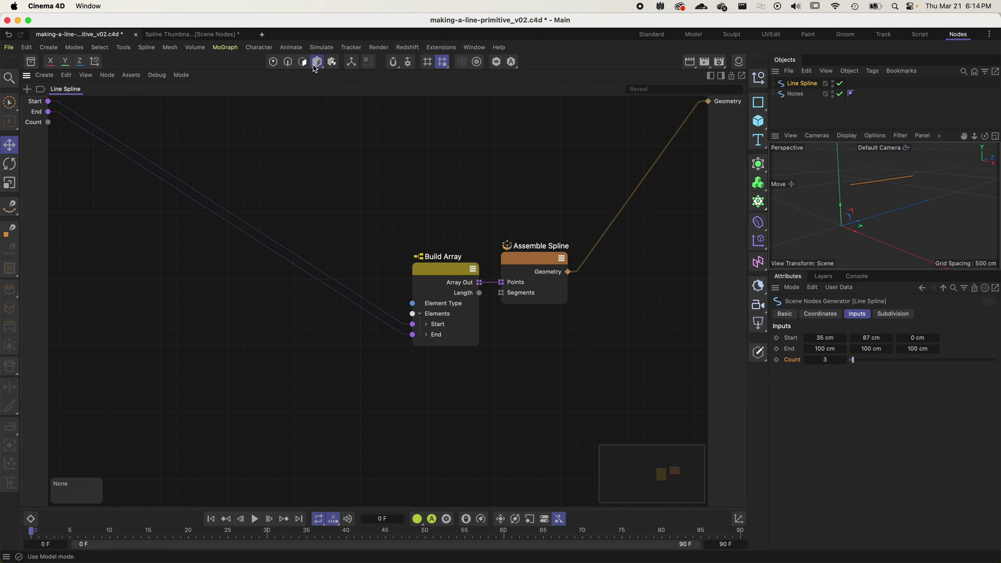
left_click(9, 343)
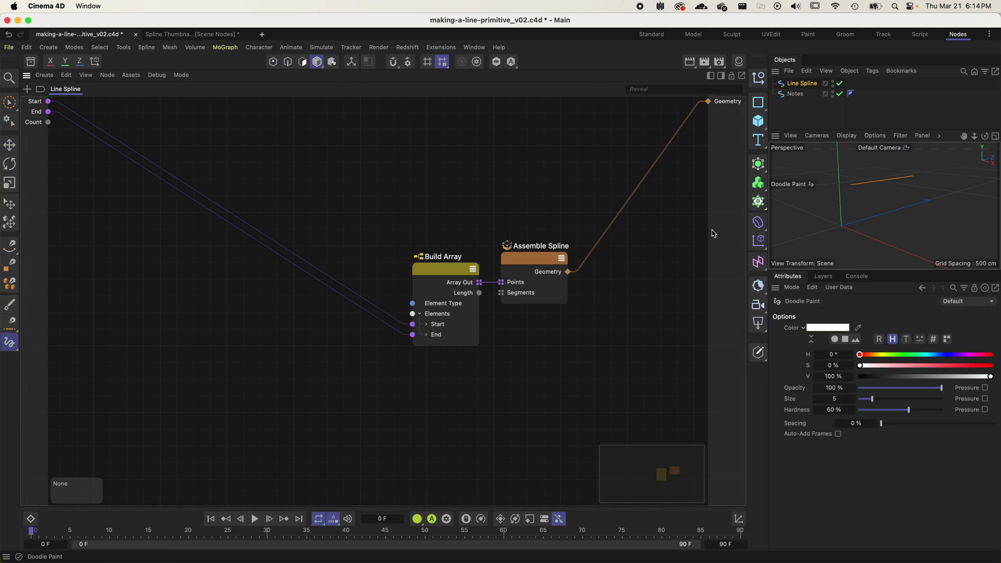
left_click_drag(809, 225, 798, 226)
left_click_drag(969, 194, 968, 190)
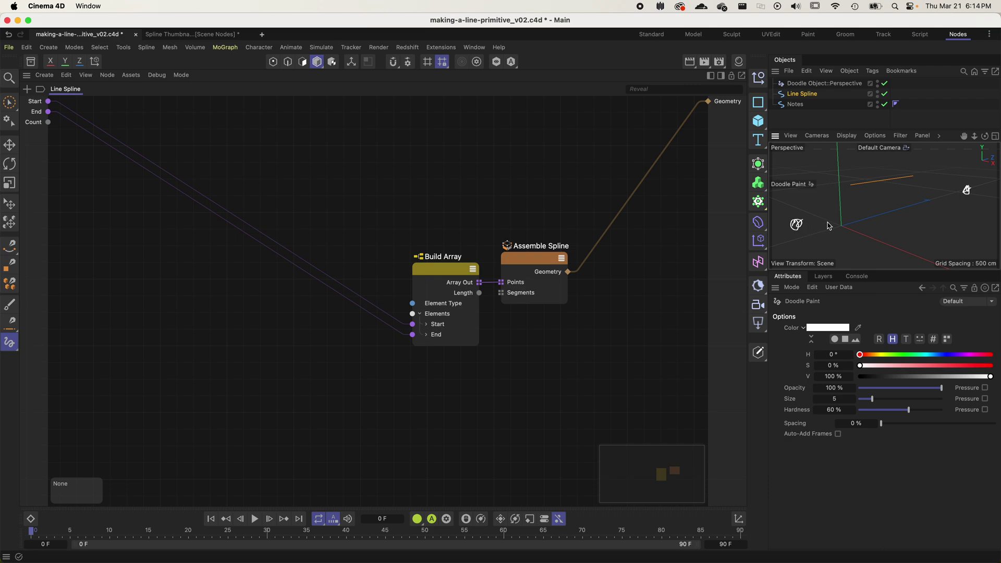
mouse_move(828, 214)
left_mouse_down()
mouse_move(833, 225)
mouse_move(862, 219)
left_mouse_up()
mouse_move(914, 199)
left_mouse_down()
mouse_move(919, 208)
mouse_move(943, 202)
left_mouse_up()
left_click_drag(800, 254, 800, 258)
left_click_drag(983, 224, 981, 234)
mouse_move(806, 256)
left_mouse_down()
mouse_move(975, 227)
mouse_move(968, 241)
mouse_move(973, 228)
mouse_move(948, 224)
left_mouse_up()
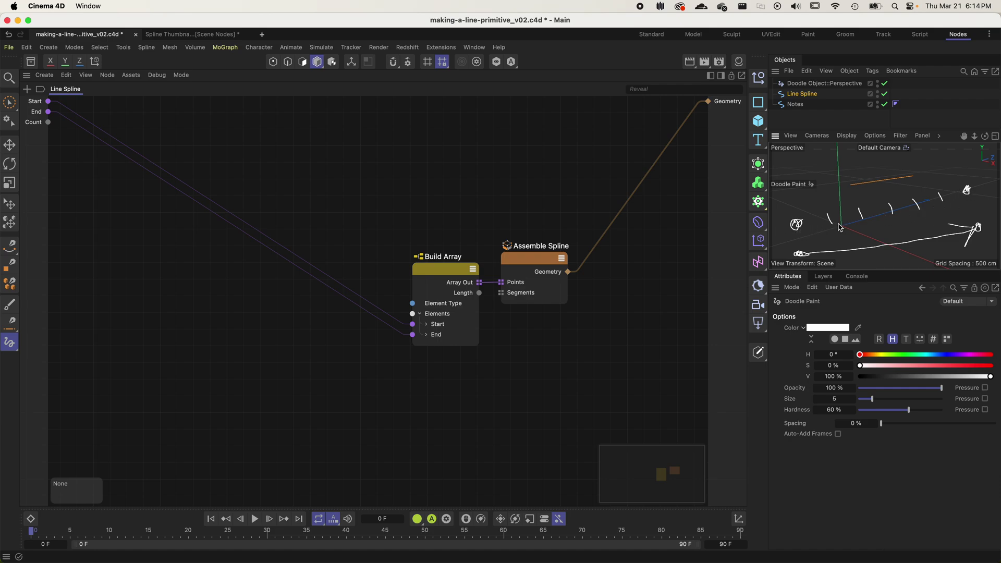
- Delete the Doodle Object and reselect the Line Spline object
left_click(793, 83)
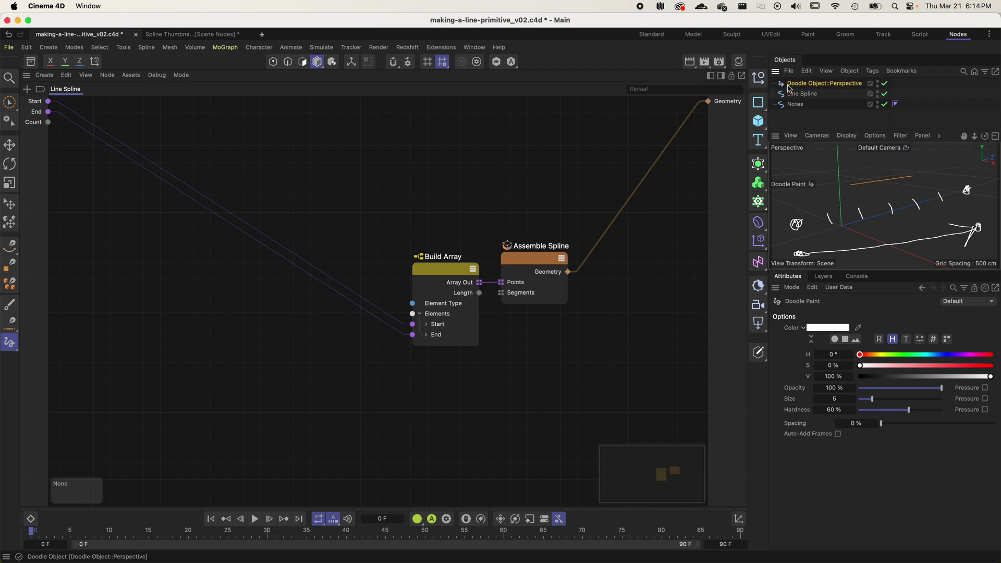
key("Delete")
left_click(793, 86)
- Add a Mix node from the Math category and place it before Build Array
scroll(339, 261, "left", 3)
scroll(339, 261, "down", 2)
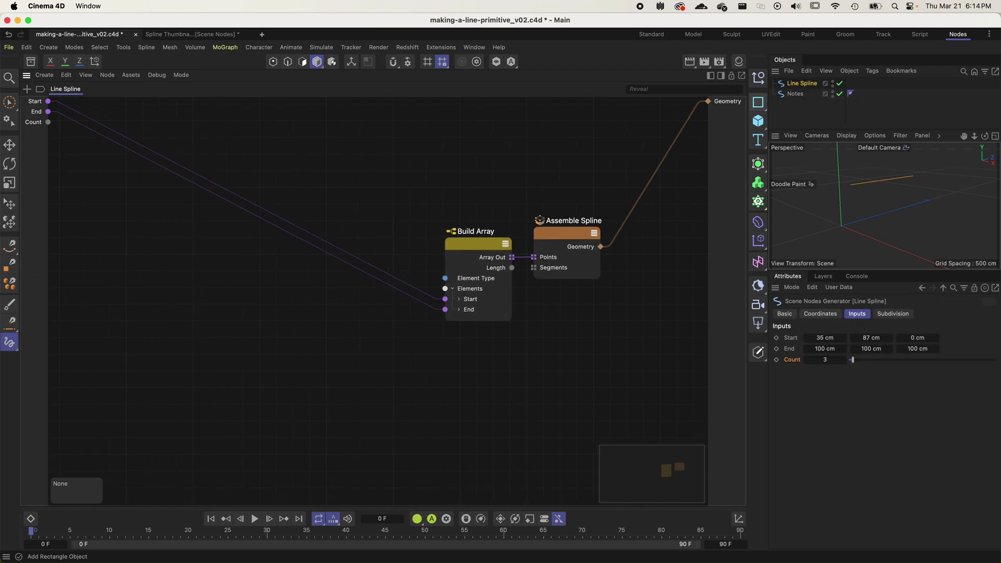
double_click(324, 295)
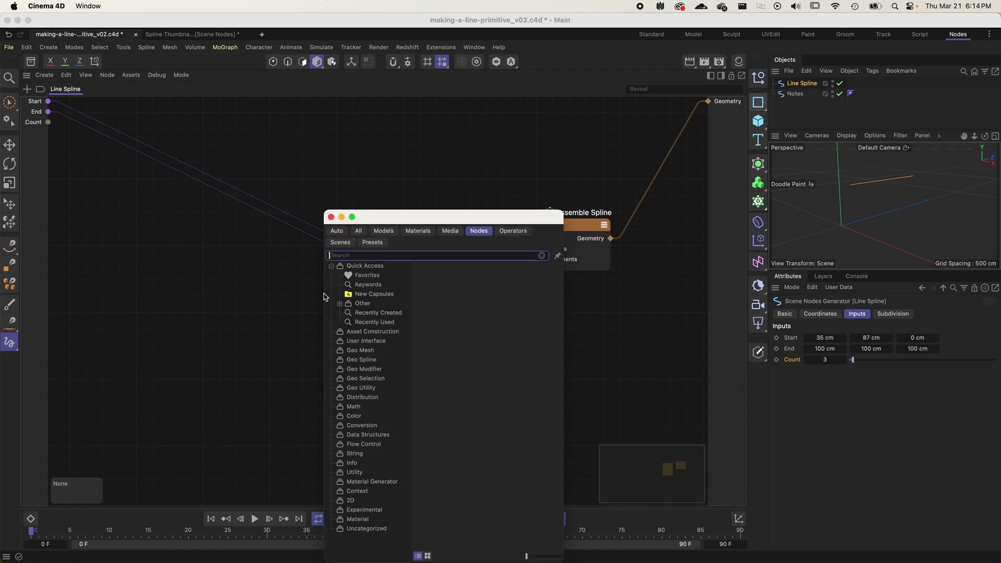
type("mix")
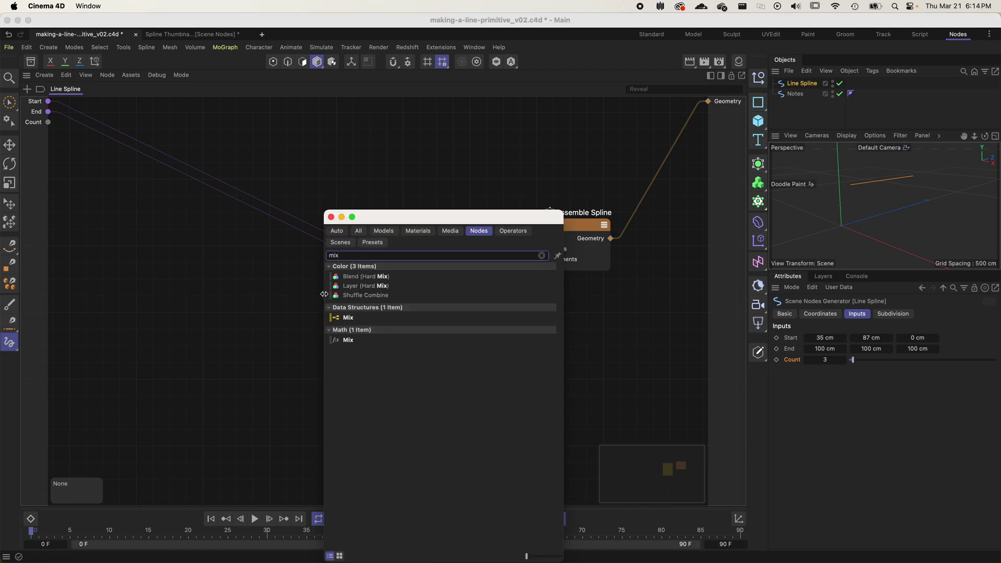
double_click(347, 340)
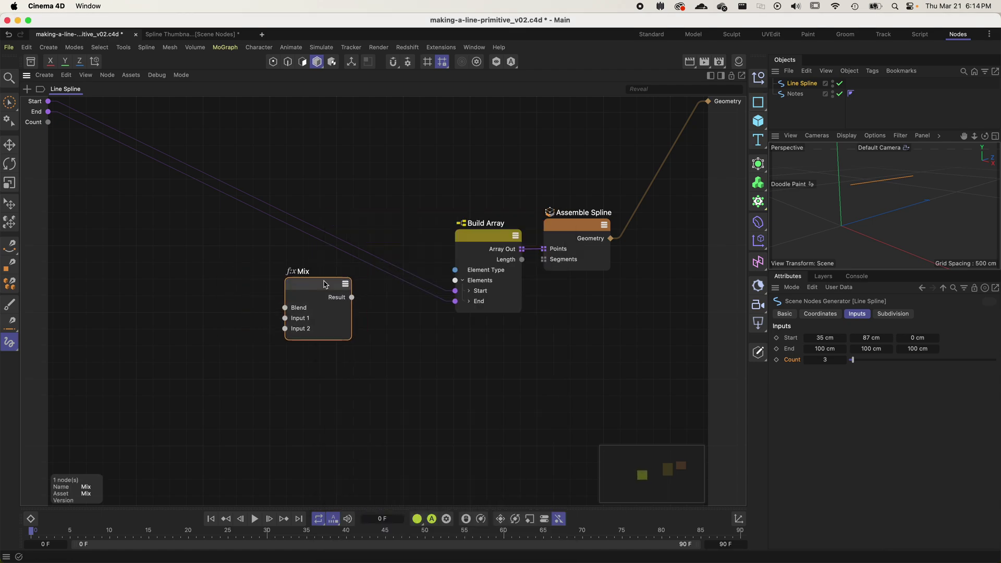
left_click_drag(325, 285, 382, 305)
left_click(496, 384)
- Set the Mix node's data type to Vector
left_click(364, 300)
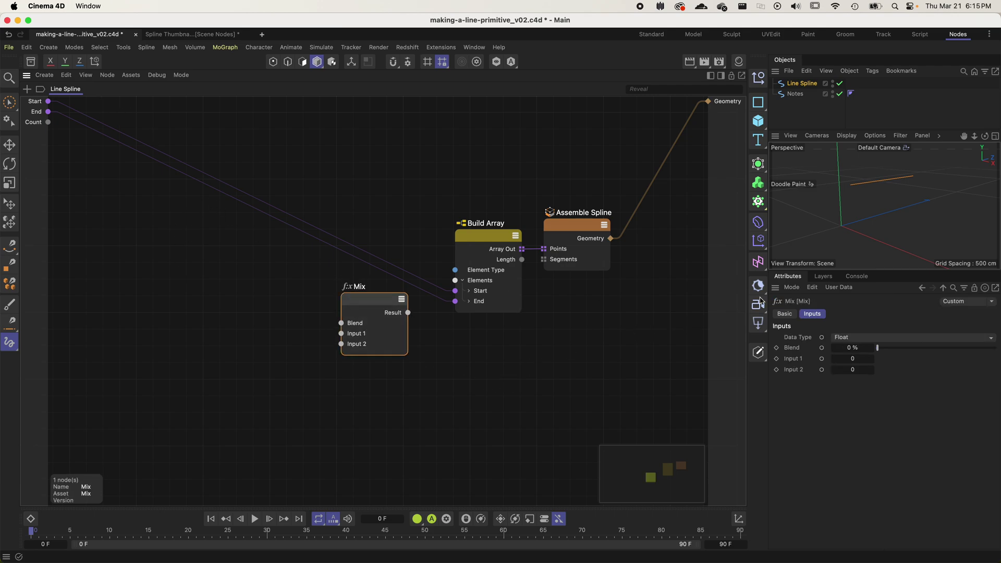
left_click(873, 337)
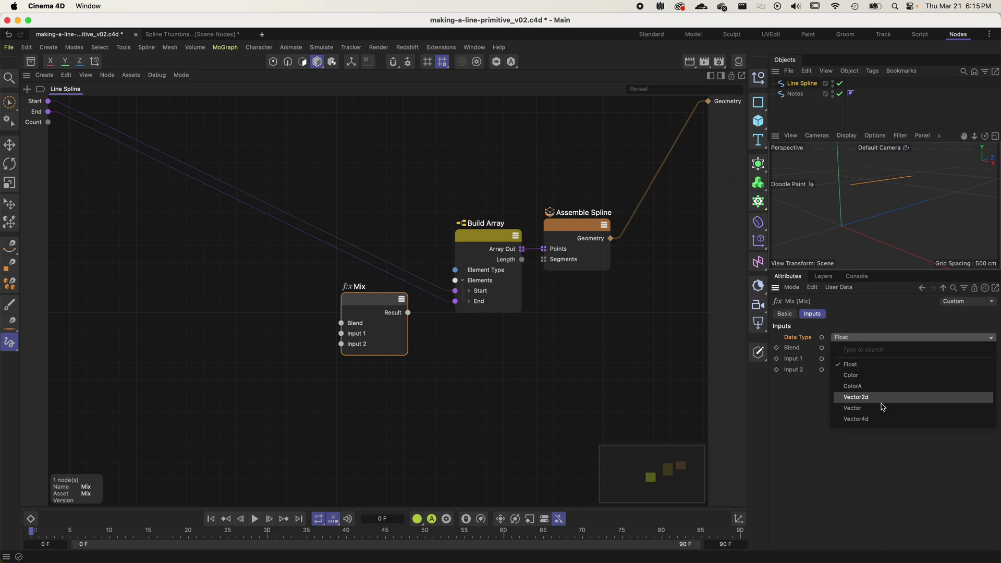
left_click(880, 408)
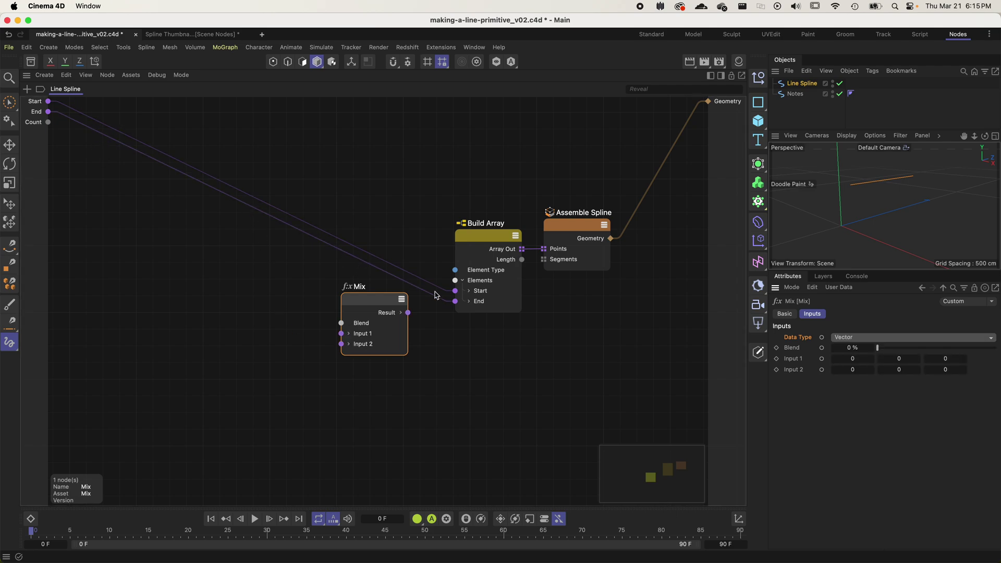
- Reroute the Start and End connections from Build Array to Input 1 and Input 2 of the Mix node
left_click_drag(455, 301, 342, 344)
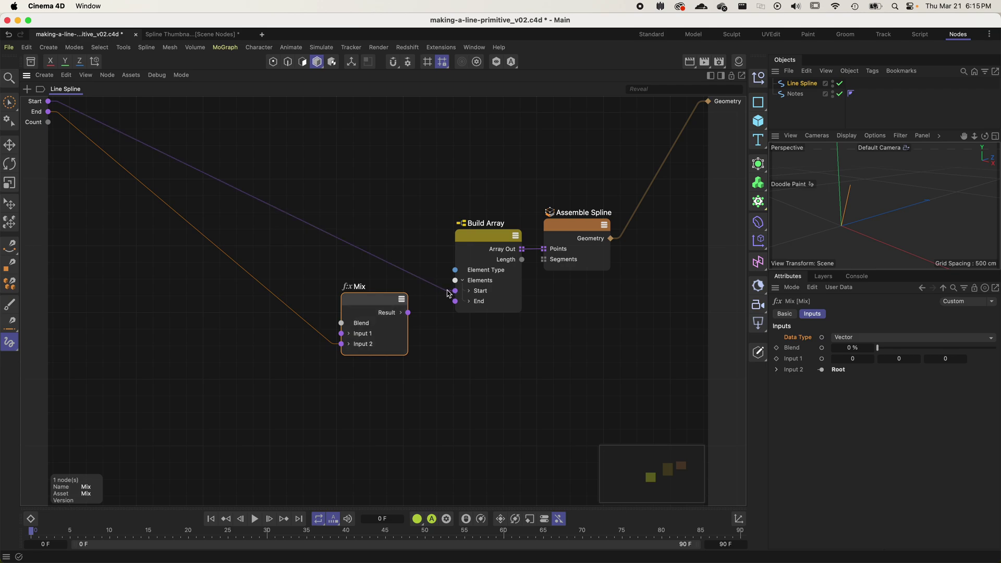
left_click_drag(453, 290, 341, 334)
left_click_drag(378, 304, 390, 264)
- Remove the Build Array node from the graph and move Mix farther away from Assemble Spline
left_click_drag(453, 223, 453, 324)
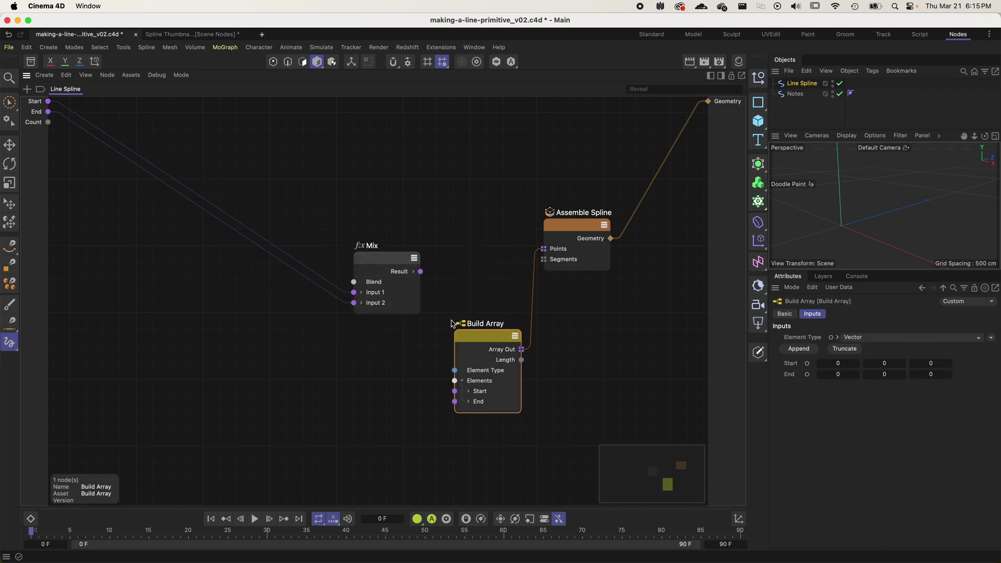
left_click_drag(387, 259, 361, 240)
left_click(485, 337)
key("BackSpace")
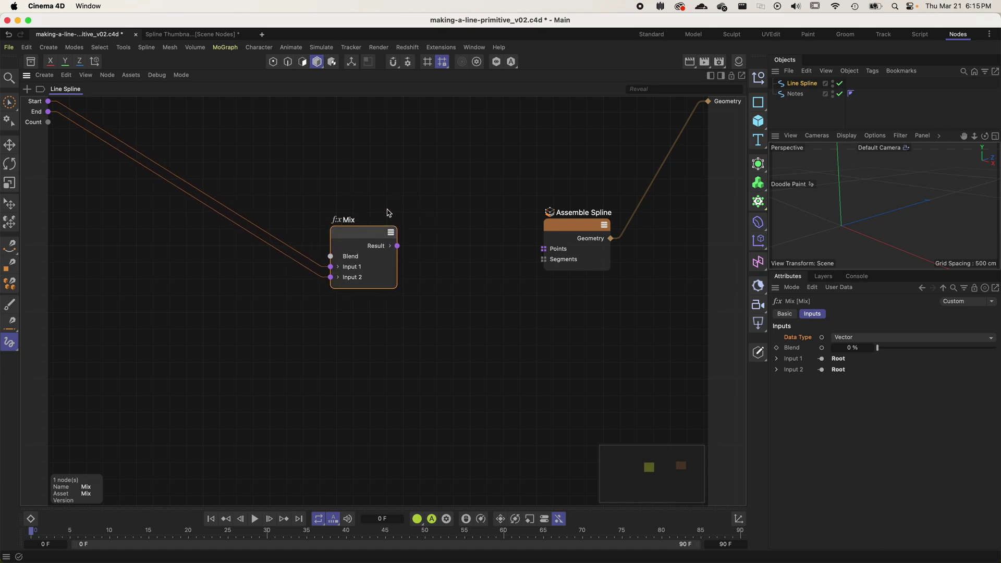
- Add an Assemble Collection node between Mix and Assemble Spline, shifting Mix to make room
left_click_drag(379, 236, 351, 244)
double_click(423, 233)
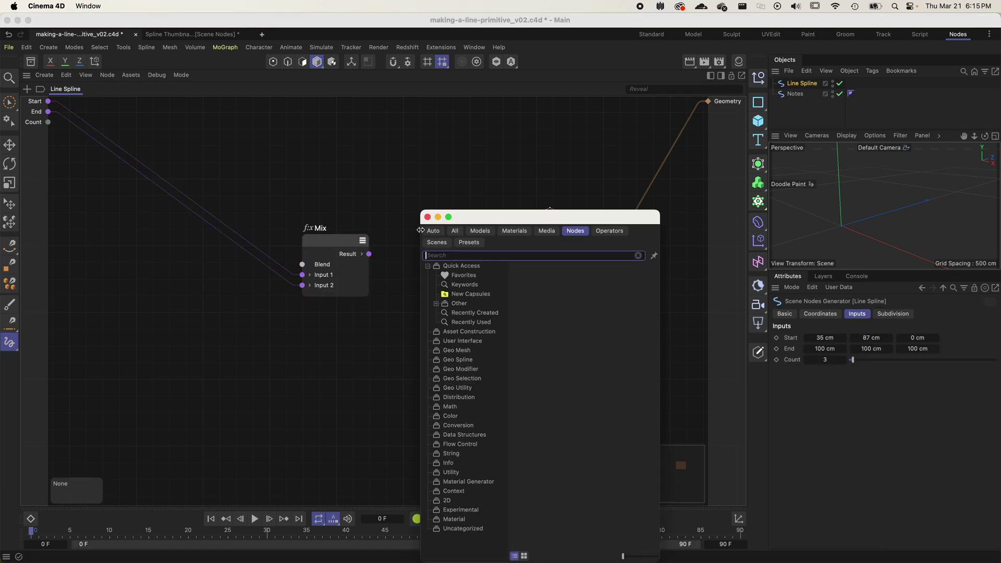
type("assemb")
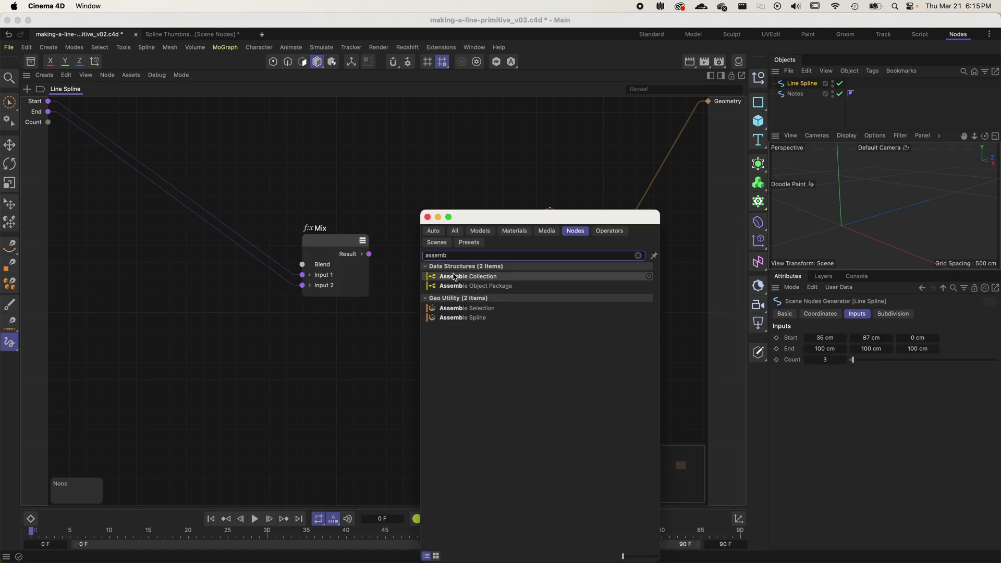
left_click_drag(468, 276, 449, 230)
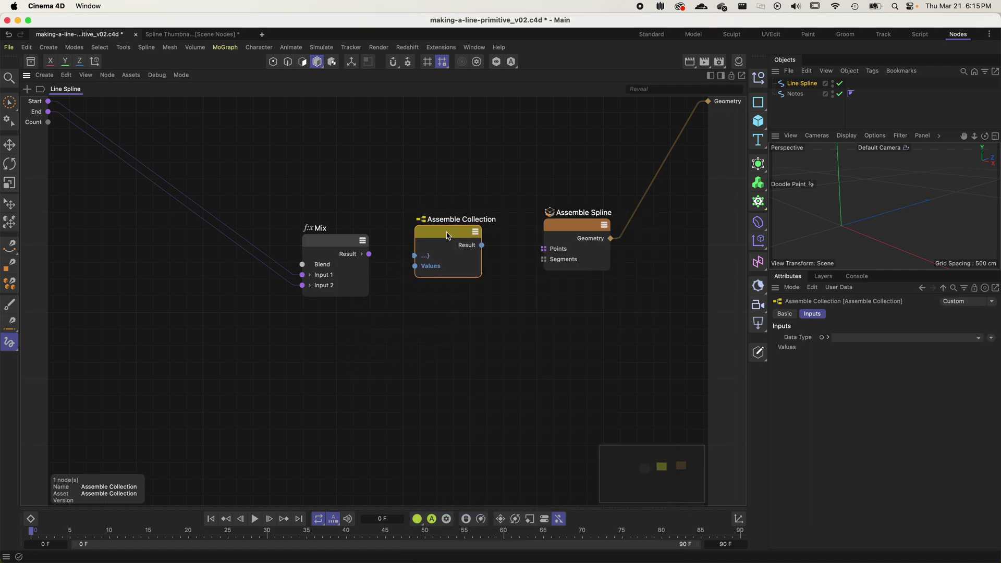
- Rearrange the Mix, Assemble Collection and Assemble Spline nodes, leaving free space before Mix for another node
left_click_drag(358, 247, 338, 246)
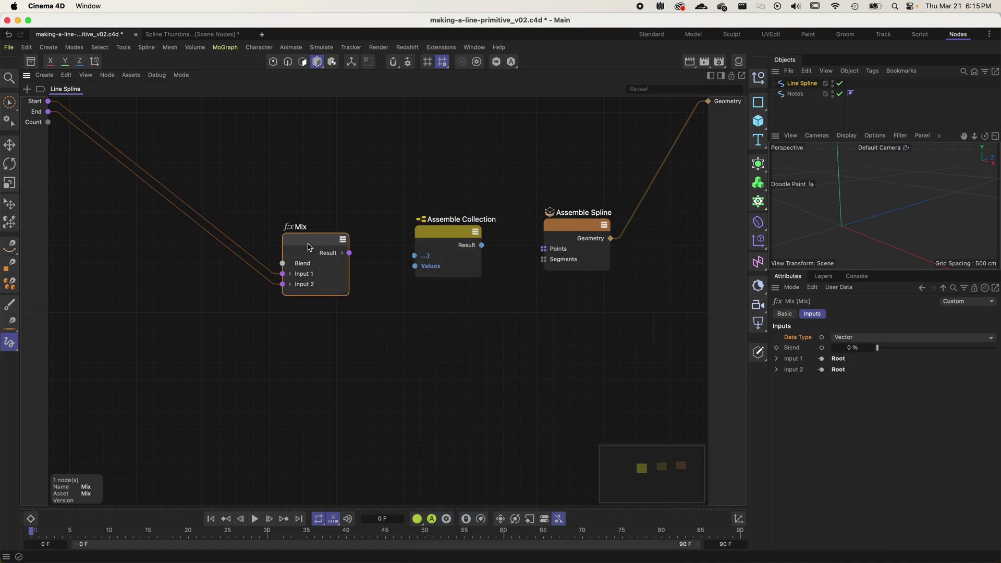
left_click_drag(435, 233, 437, 243)
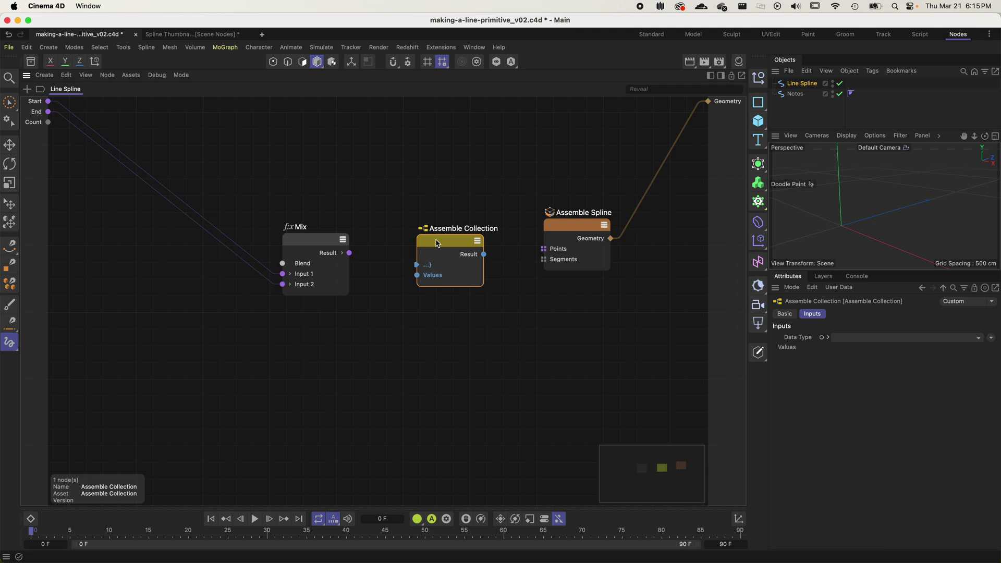
left_click_drag(316, 247, 302, 269)
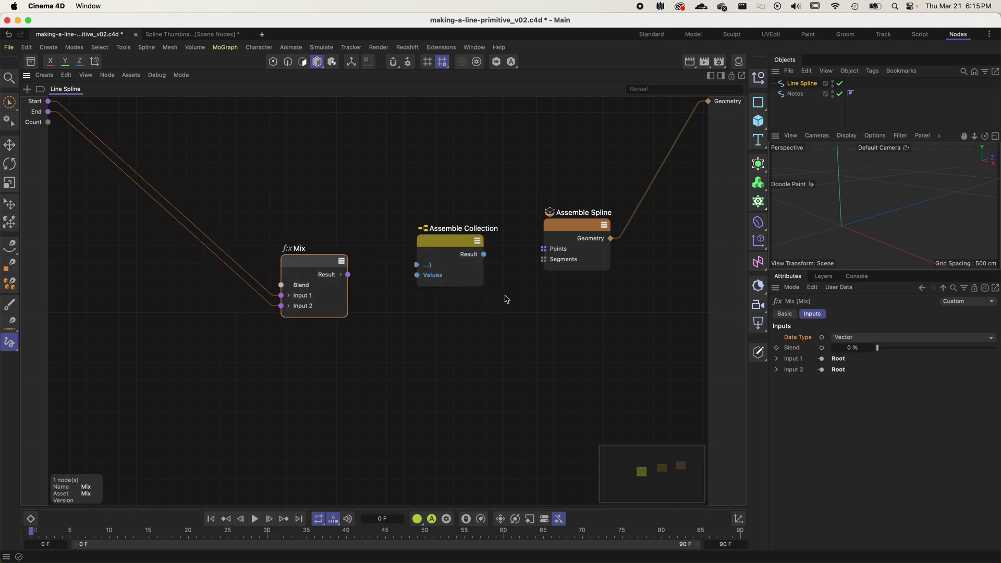
left_click_drag(596, 243, 628, 261)
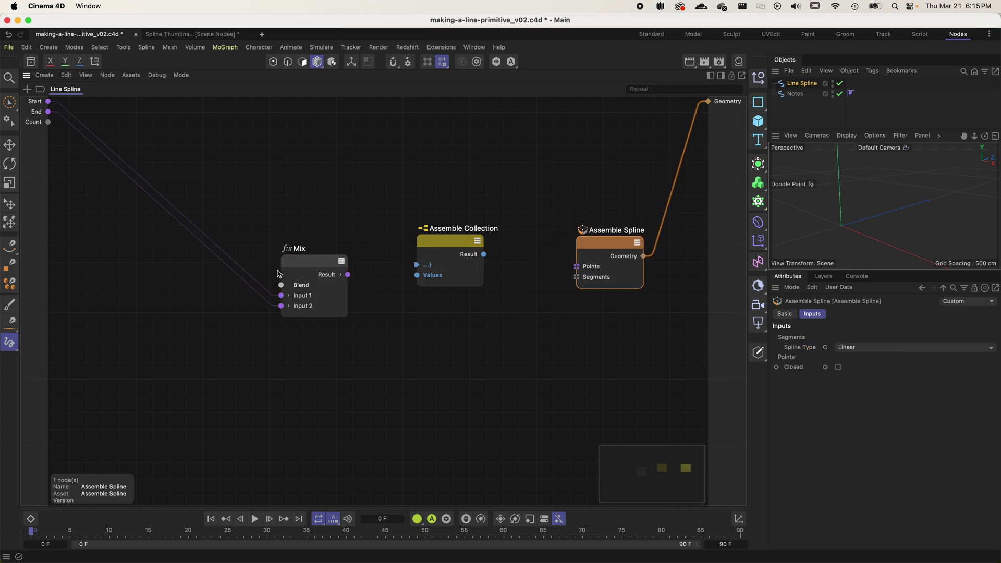
left_click_drag(307, 267, 278, 285)
left_click_drag(463, 240, 504, 267)
left_click(326, 189)
left_click_drag(290, 275, 376, 246)
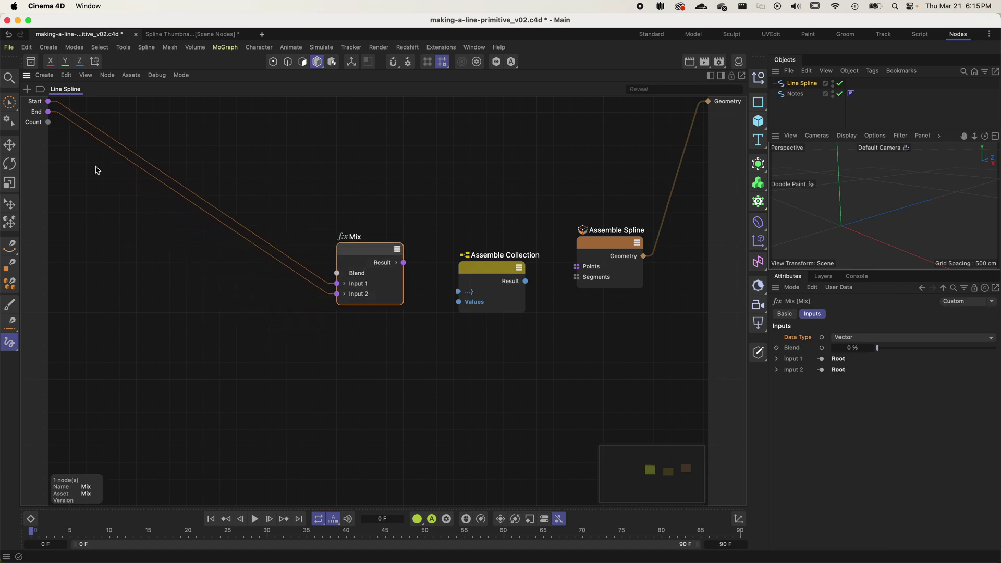
- Add a Range node to the graph ahead of the Mix node
double_click(169, 281)
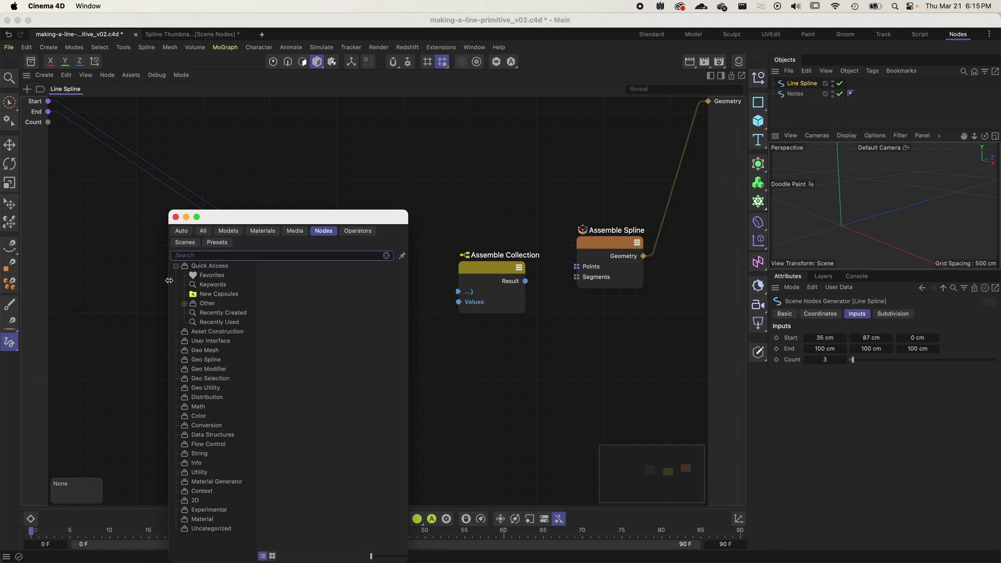
type("range")
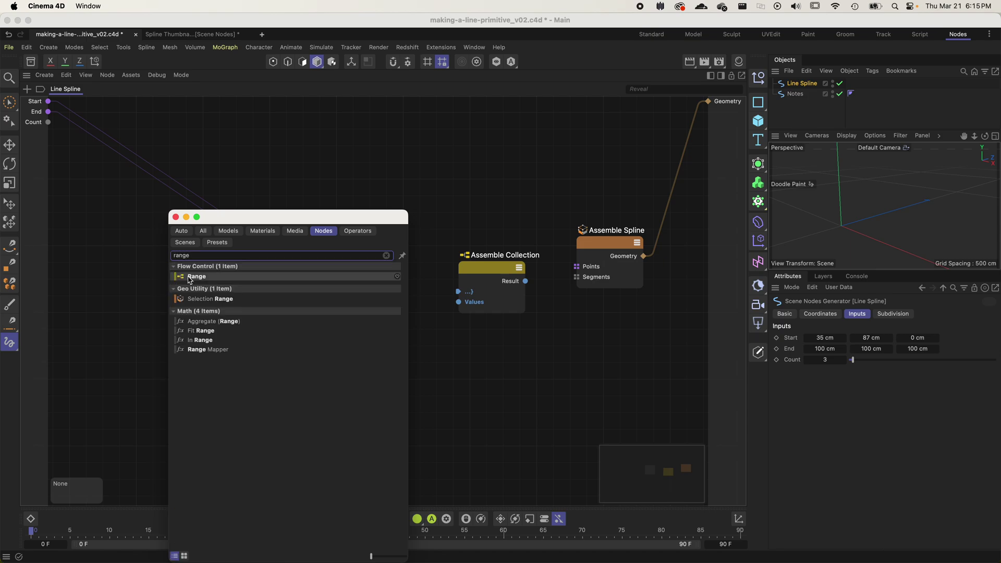
left_click_drag(197, 277, 226, 278)
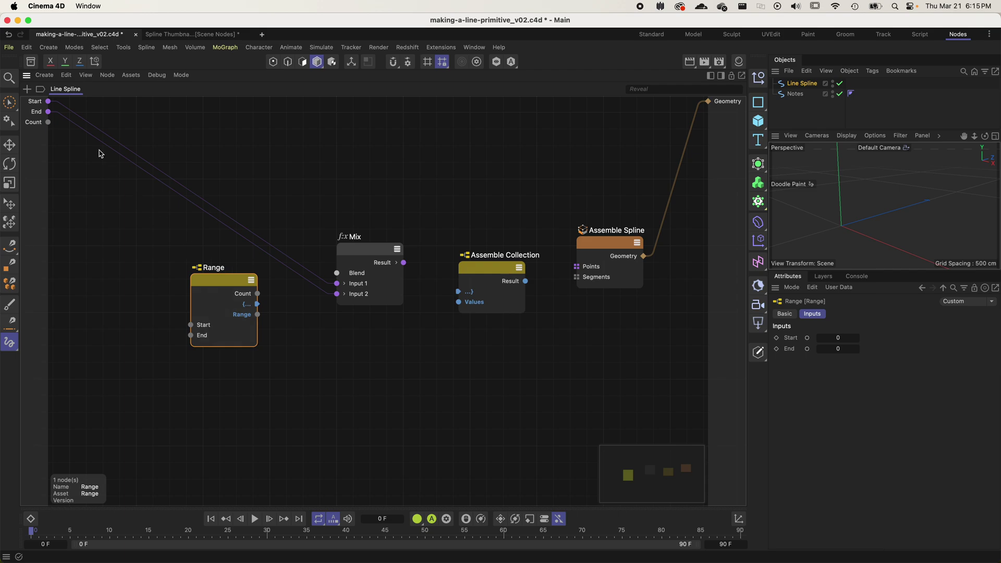
left_click(236, 405)
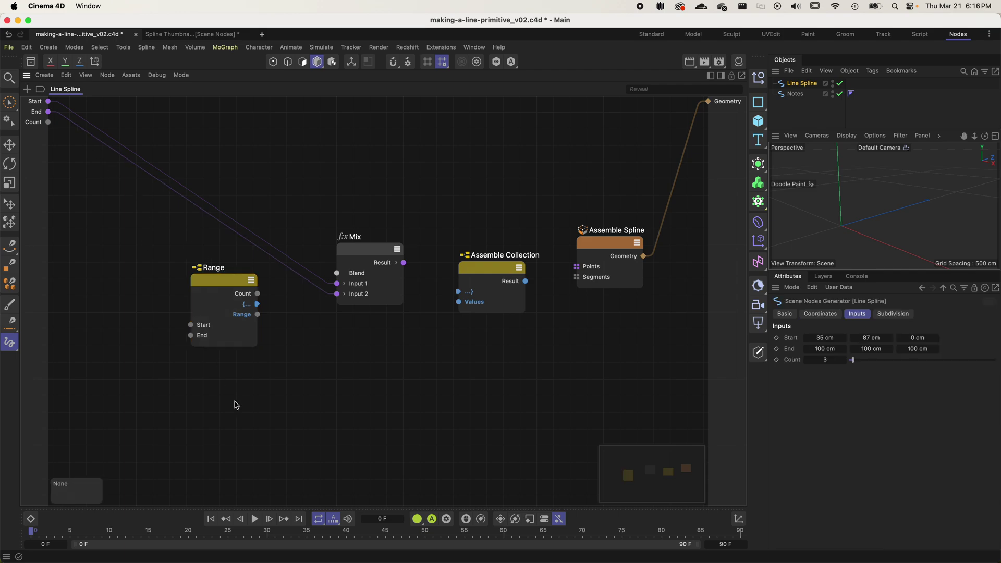
left_click(235, 346)
double_click(236, 348)
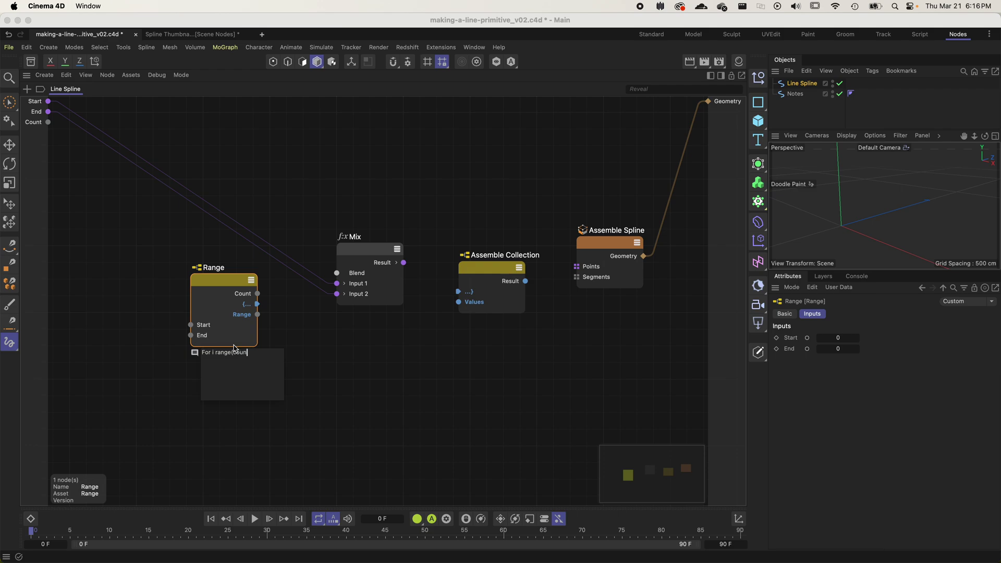
key("super+a")
key("BackSpace")
left_click(175, 305)
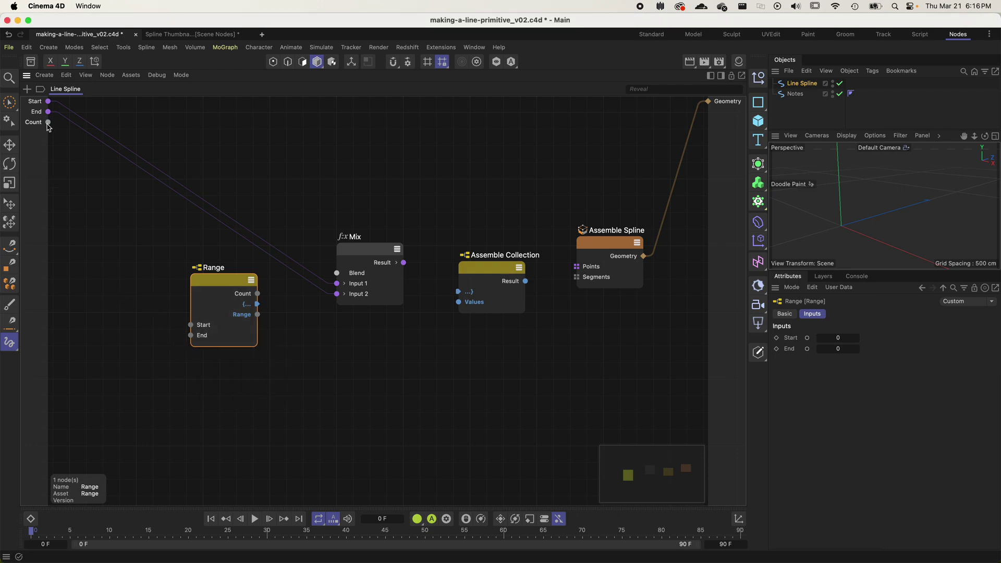
- Connect Count to the Range node's End and its Range output to Mix's Blend, placing the two nodes closer together
left_click_drag(48, 123, 191, 335)
left_click_drag(221, 301, 224, 302)
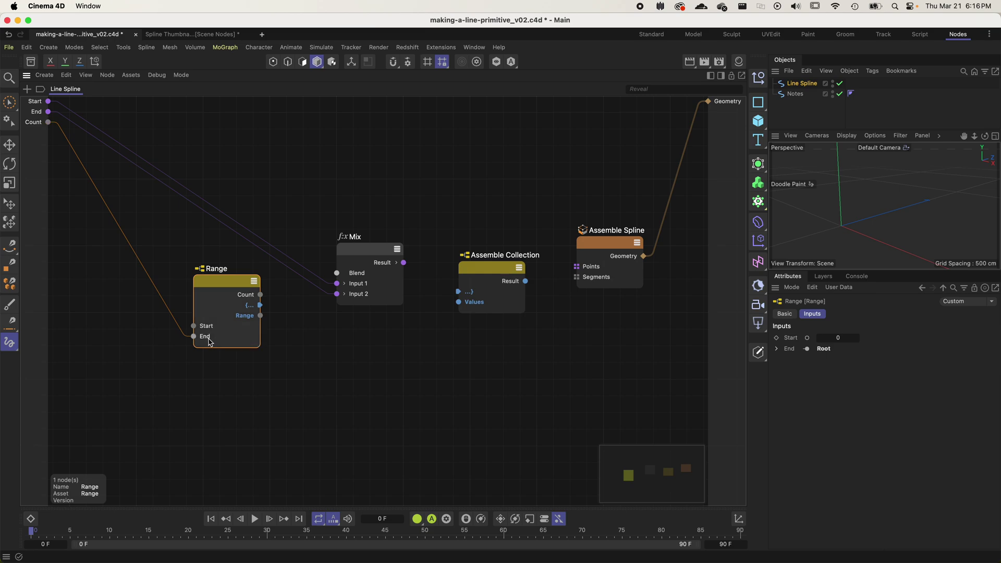
left_click_drag(217, 303, 337, 273)
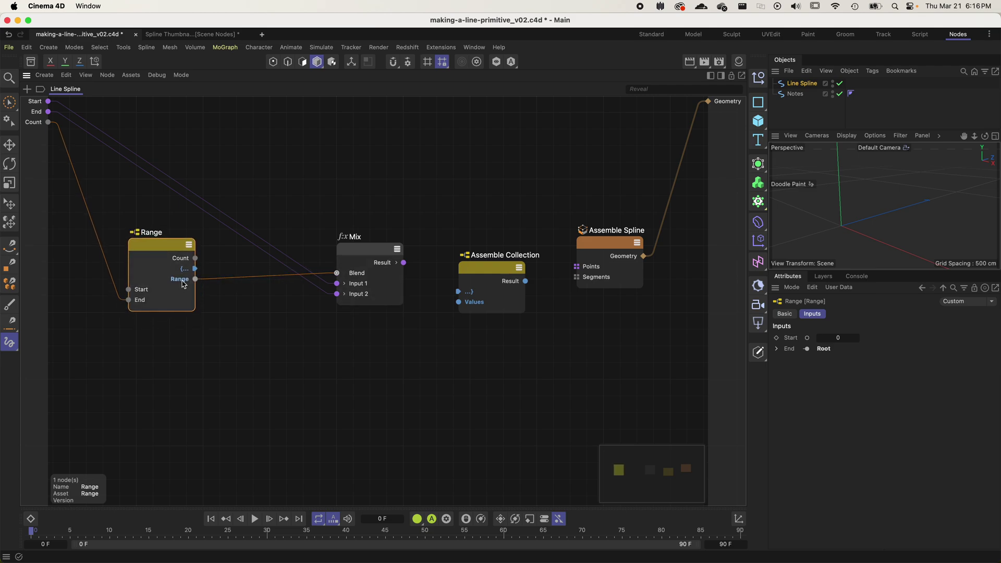
left_click_drag(160, 249, 166, 241)
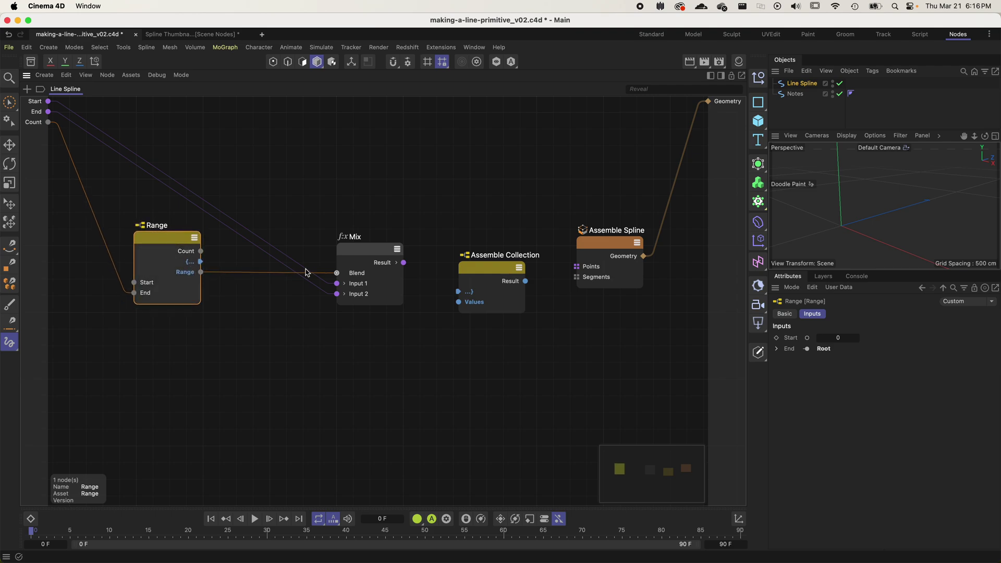
left_click_drag(359, 257, 267, 257)
left_click_drag(188, 245, 194, 207)
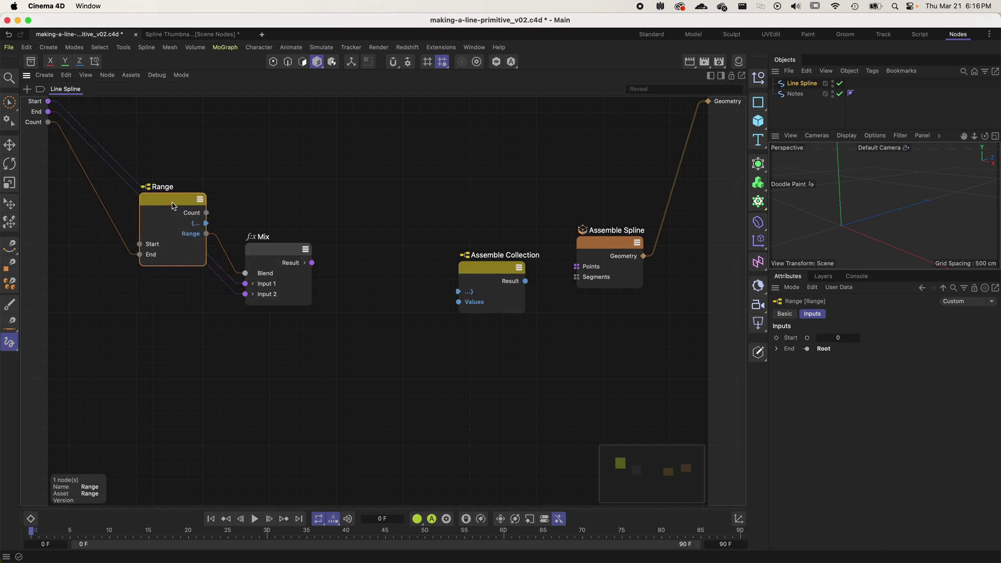
- Move Assemble Collection higher in the graph and set its data type to an Array of Vector
left_click_drag(473, 203, 470, 199)
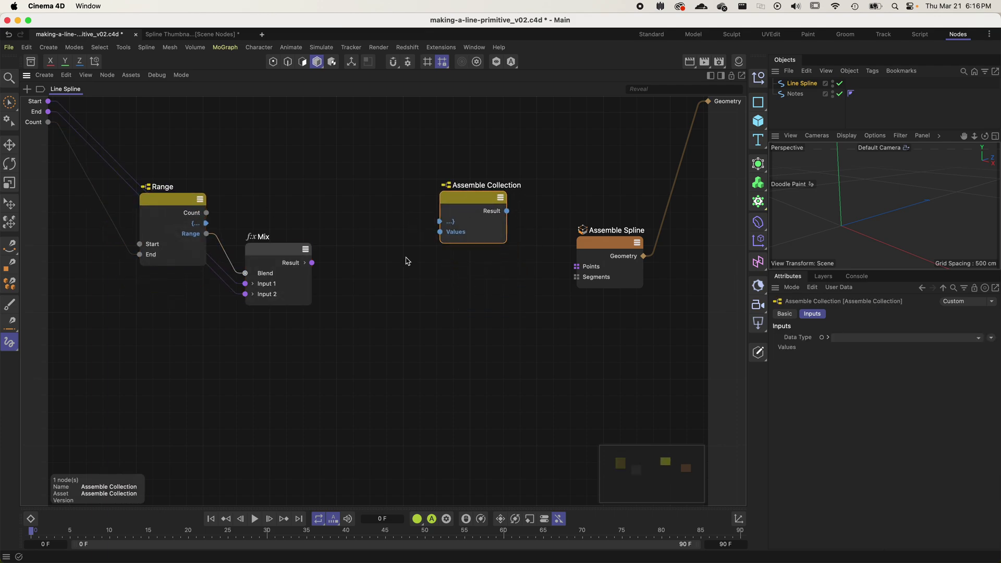
left_click(991, 339)
mouse_move(973, 402)
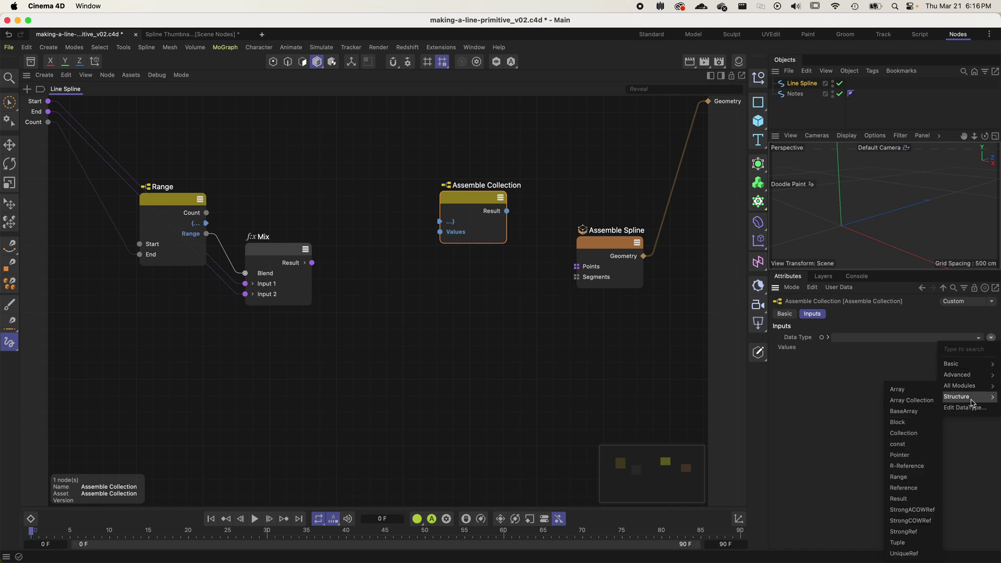
left_click(897, 389)
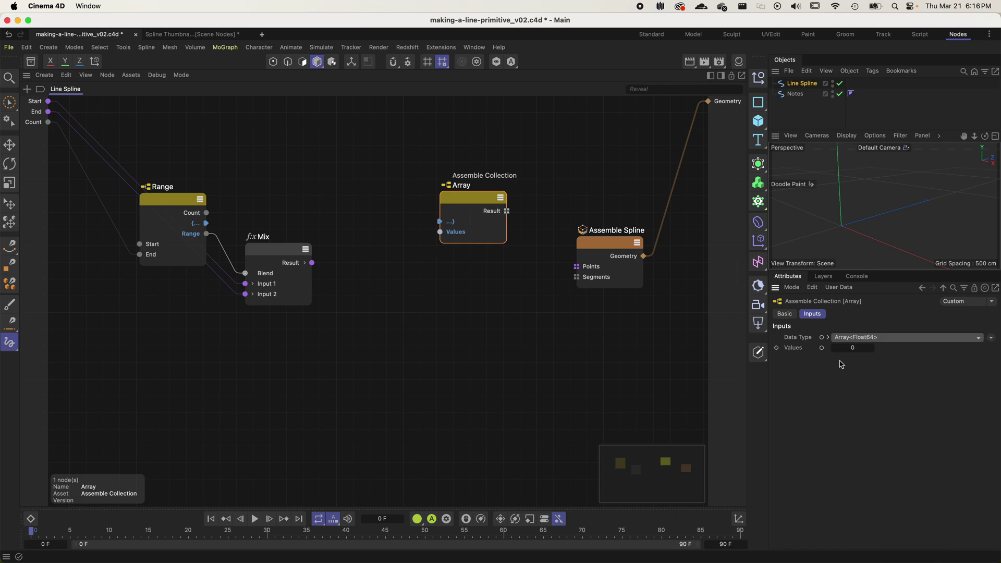
left_click(828, 337)
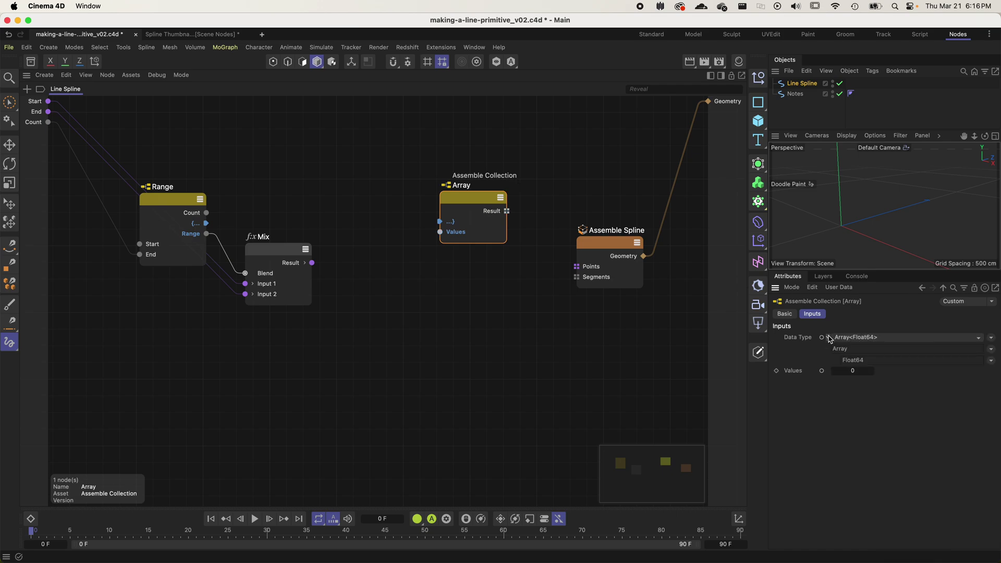
left_click(991, 360)
mouse_move(965, 384)
mouse_move(908, 389)
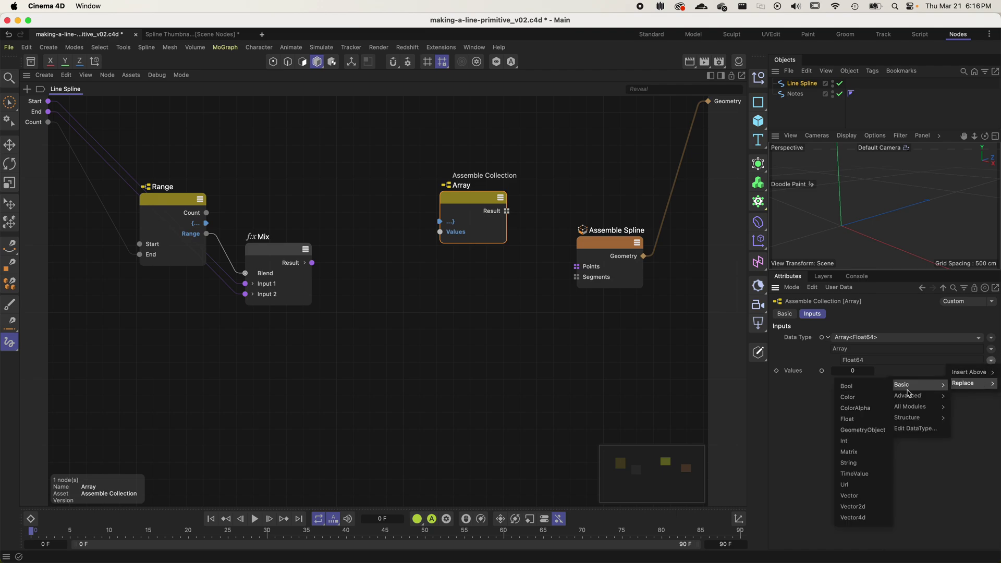
left_click(853, 495)
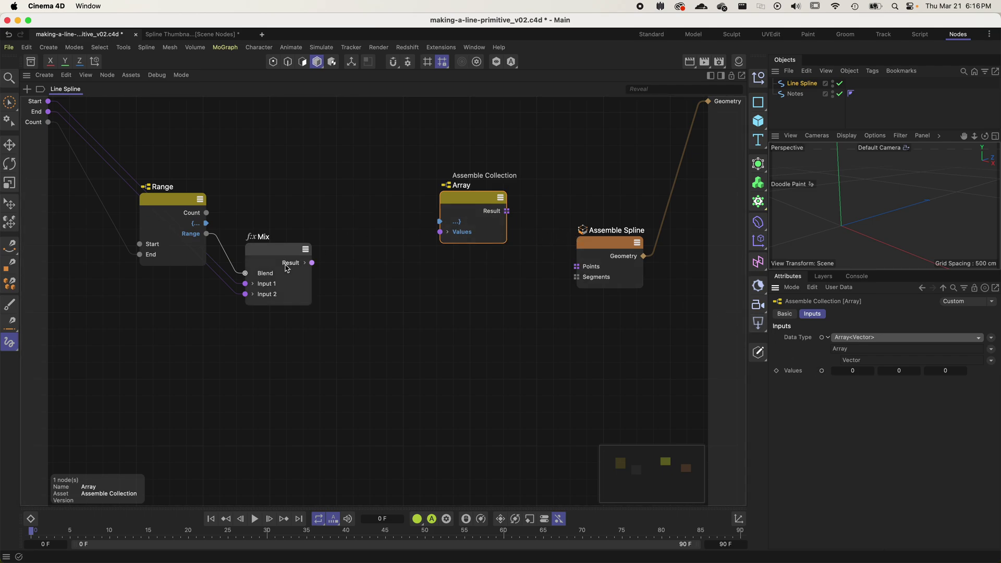
- Wire Mix's Result and Range's loop context port into the Array collection node, and its Result into Assemble Spline's Points
left_click_drag(311, 262, 367, 223)
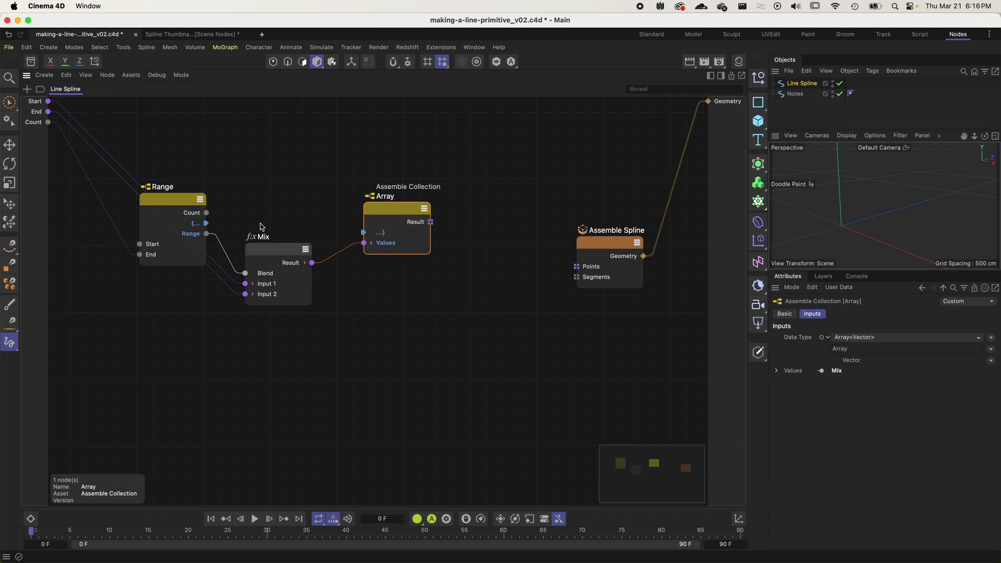
left_click(197, 226)
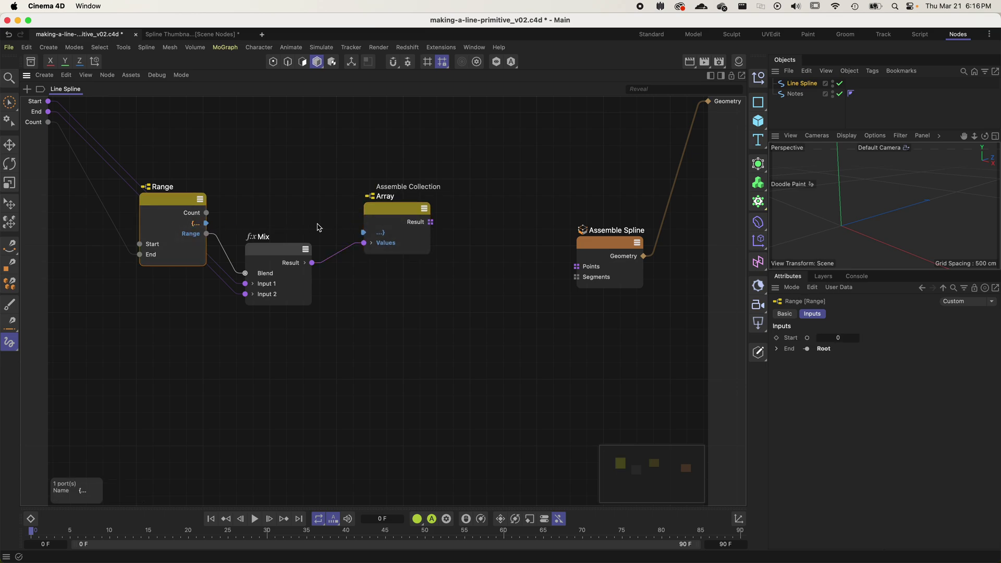
left_click(384, 235, "shift")
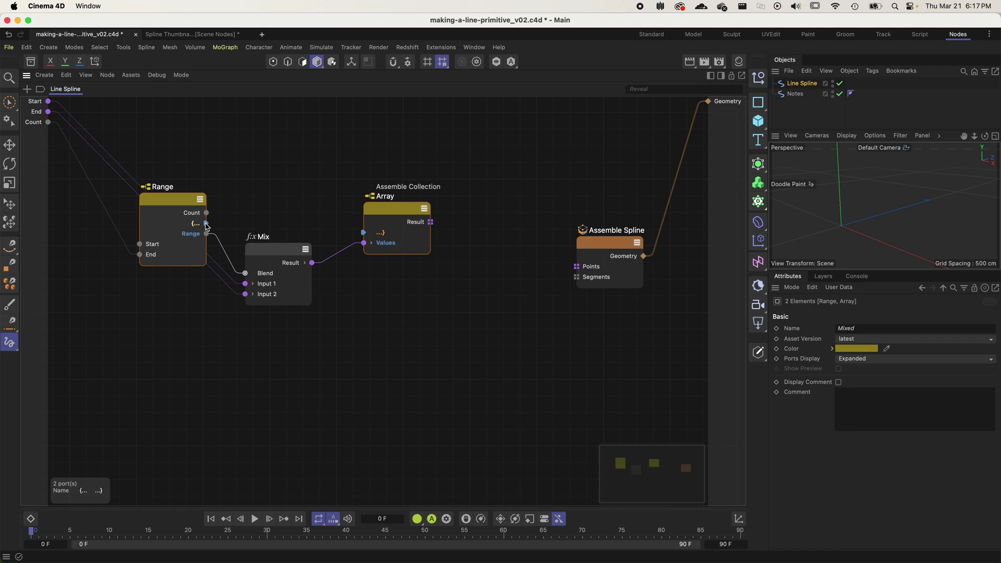
left_click_drag(207, 226, 395, 211)
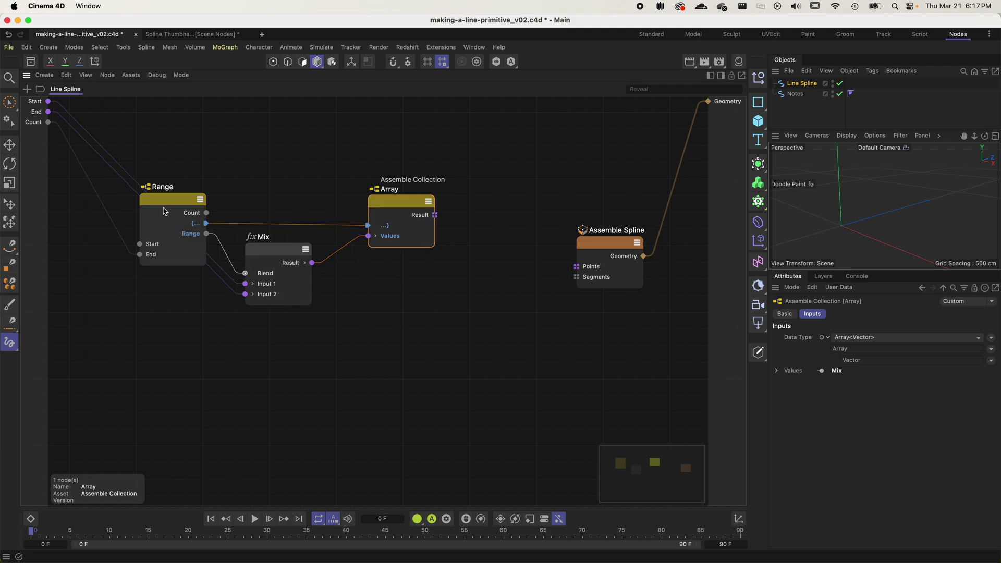
left_click(381, 359)
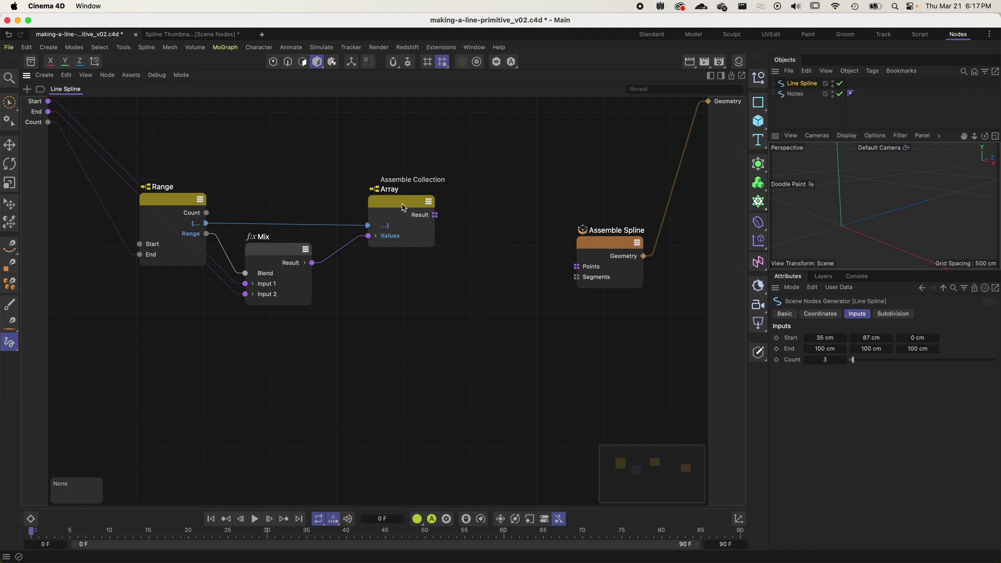
left_click_drag(436, 215, 584, 267)
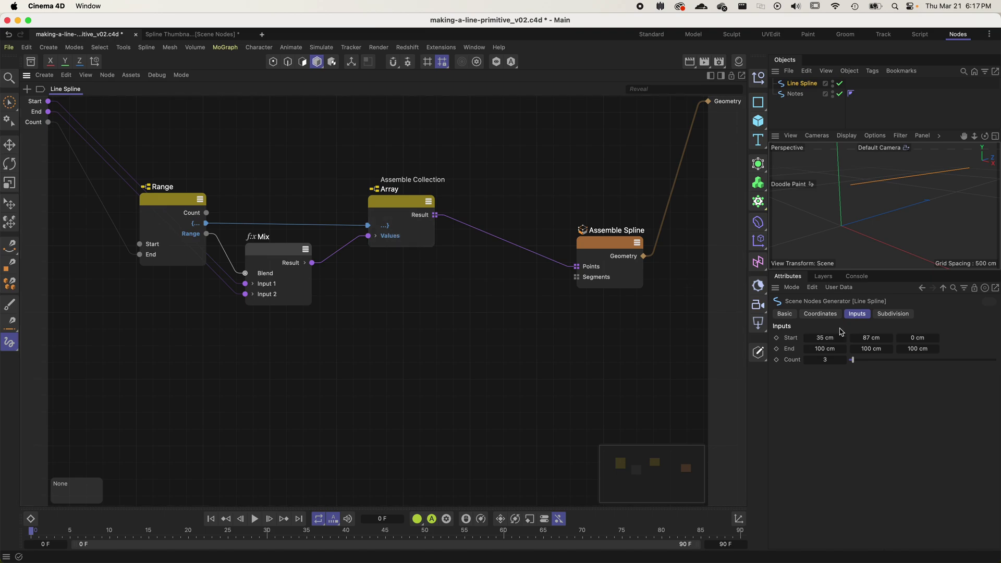
- Set the Line Spline's Start input to 0, 0, 0 cm
left_click(825, 338)
type("0")
key("Tab")
type("0")
key("Tab")
type("0")
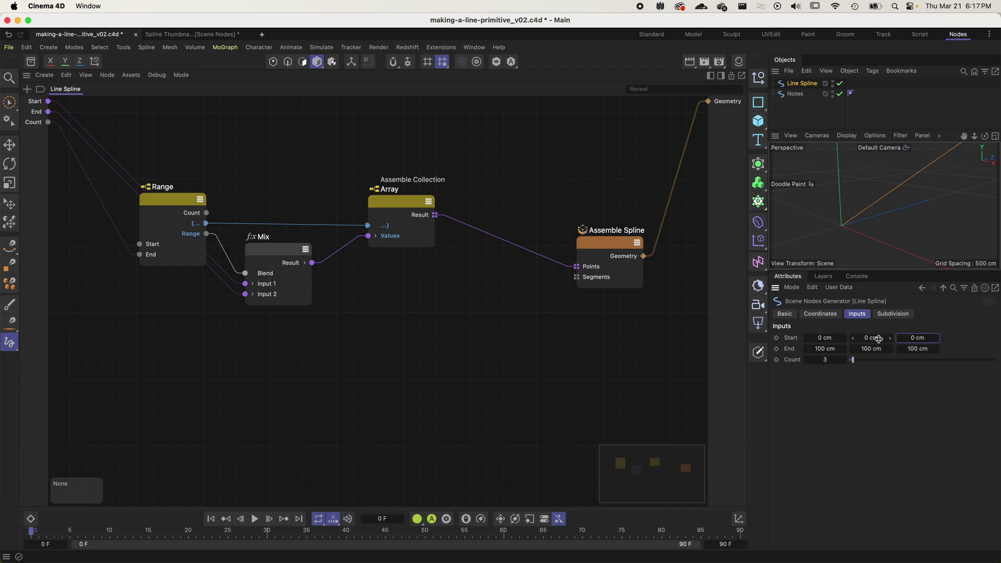
- Add a Sphere primitive and position it at X 100, Y 100, Z 100 cm
left_click(758, 121)
left_click(857, 179)
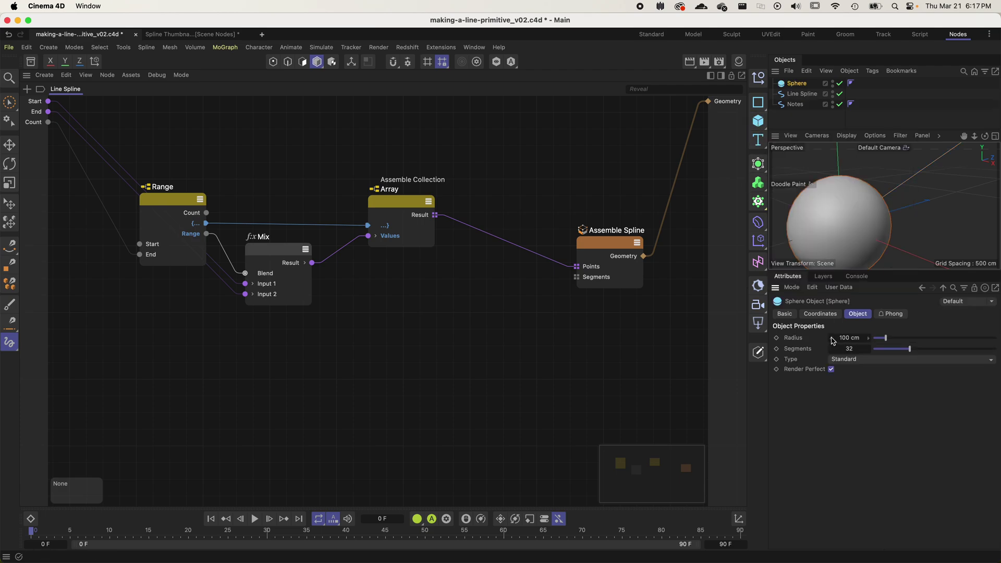
left_click(820, 314)
left_click(833, 354)
type("1")
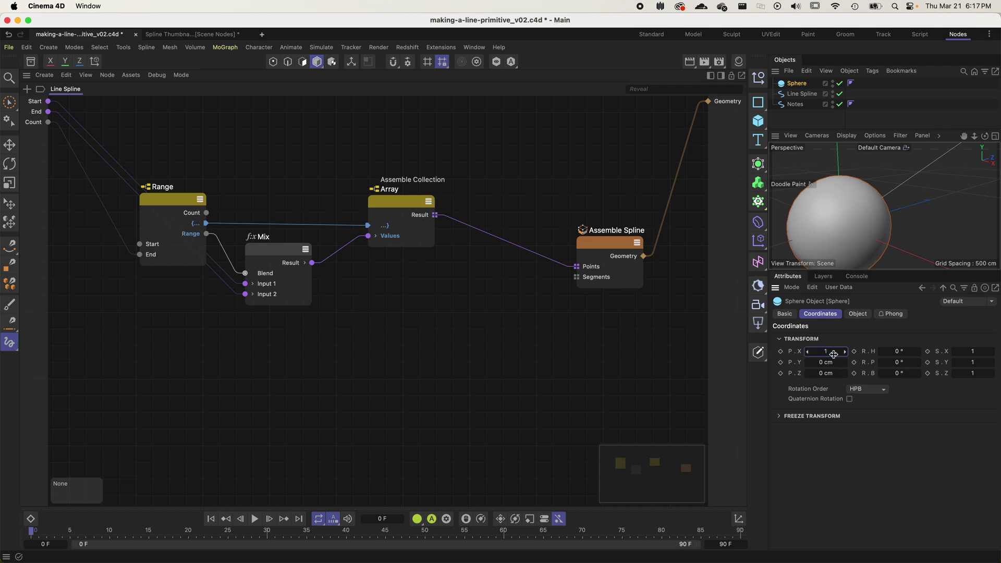
type("00")
key("Tab")
type("100")
key("Tab")
type("100")
key("Return")
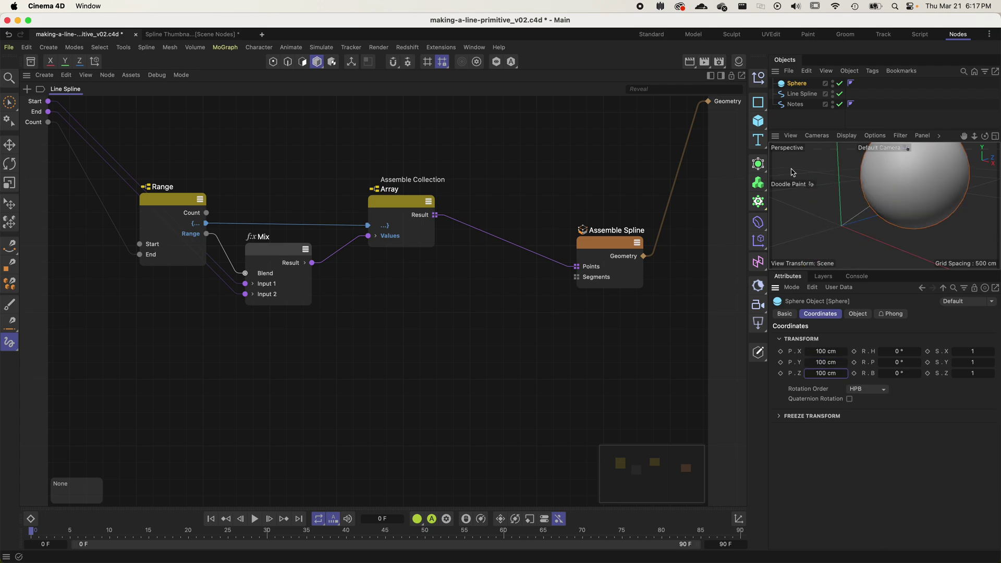
- Scale the sphere down to a small marker around its centre point
key("t")
left_click_drag(793, 172, 821, 243)
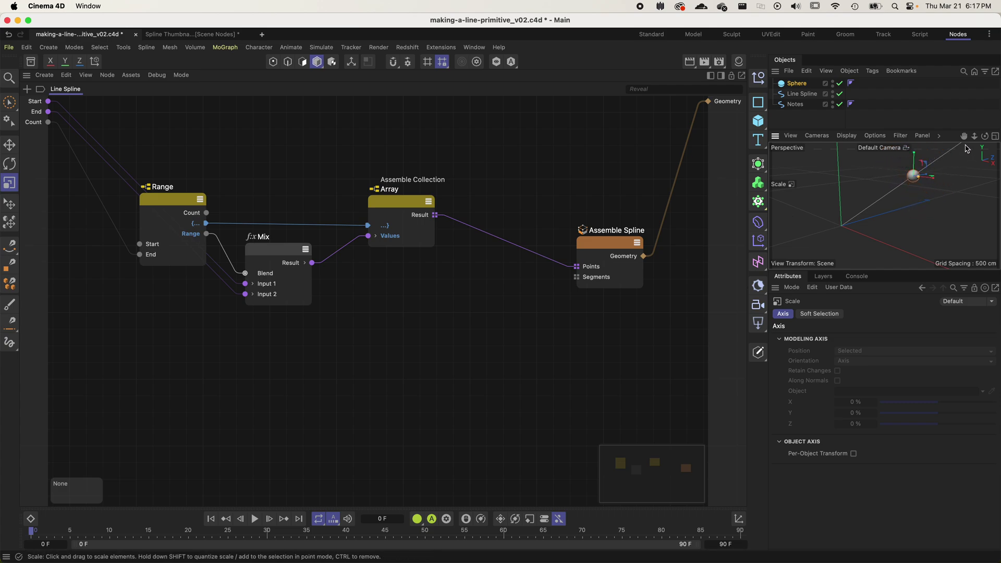
left_click_drag(975, 136, 965, 154)
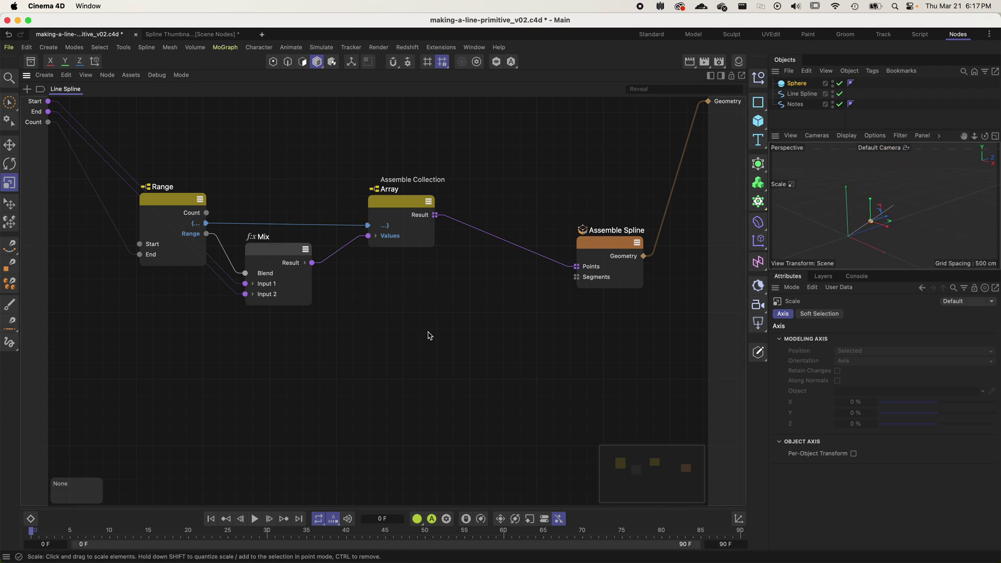
- Increase the Line Spline object's Count input to 6
left_click(798, 94)
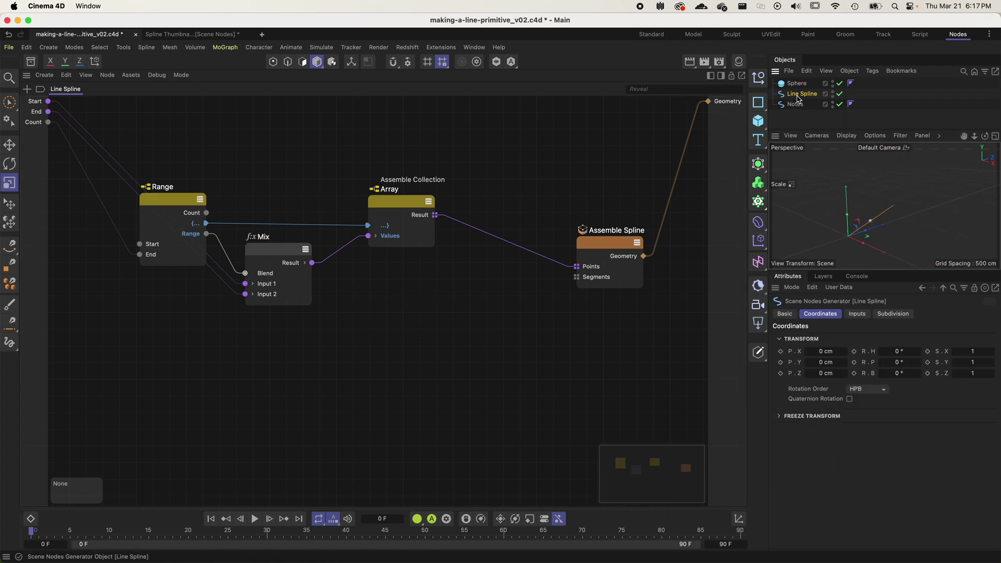
left_click(857, 313)
left_click(844, 360)
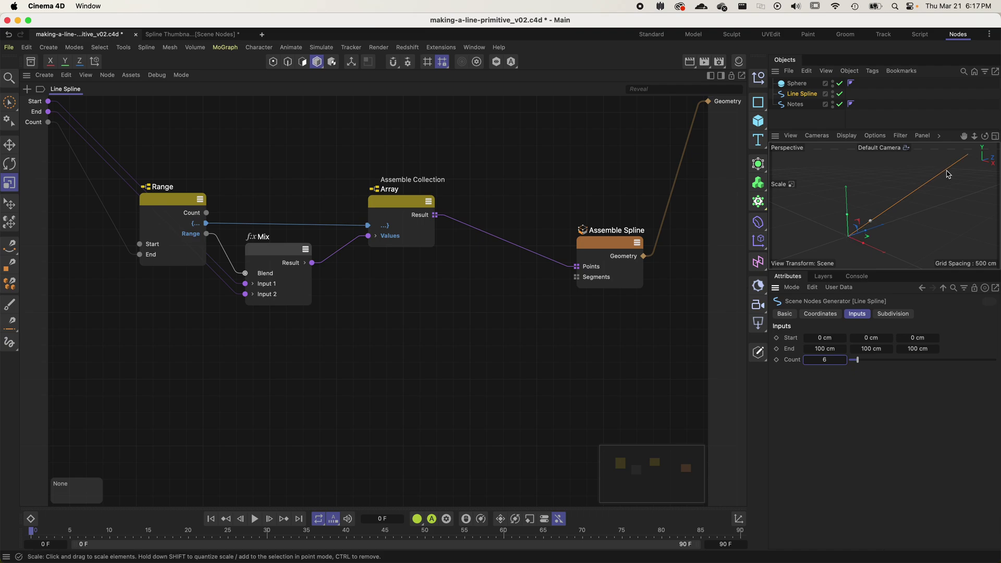
- Spread the Mix and Range nodes farther apart in the graph to make room between them
left_click(529, 390)
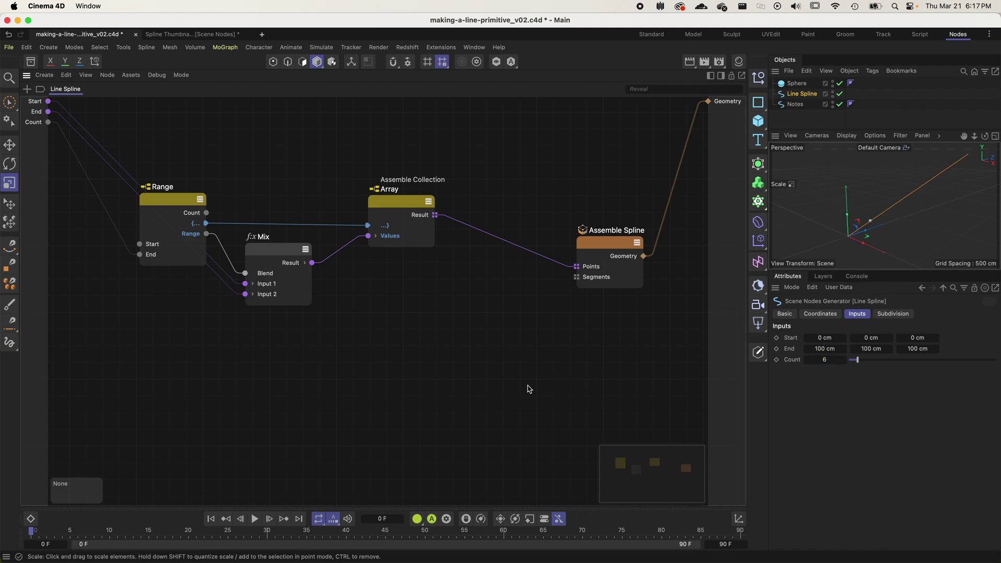
left_click_drag(280, 257, 299, 261)
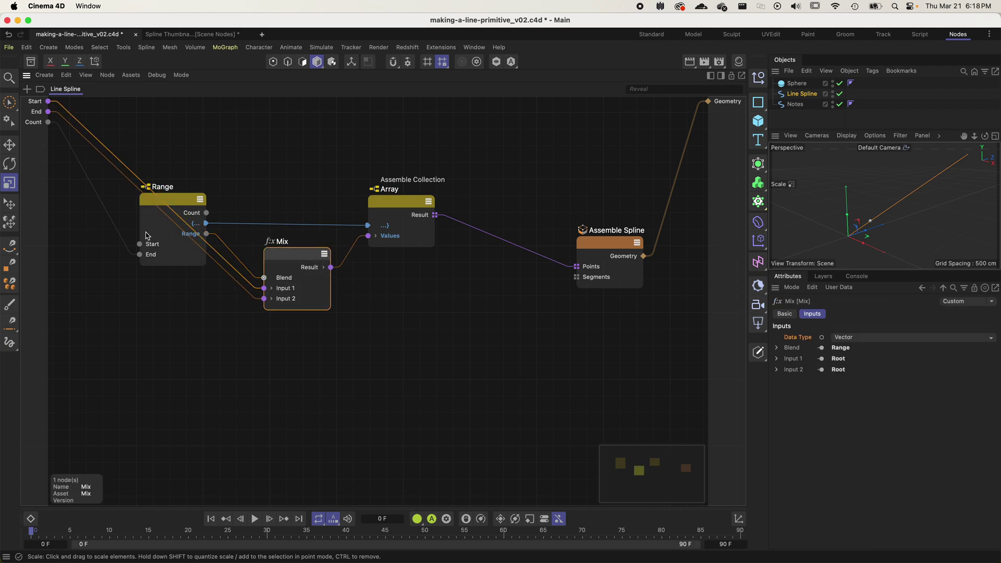
left_click_drag(149, 236, 106, 238)
left_click(228, 342)
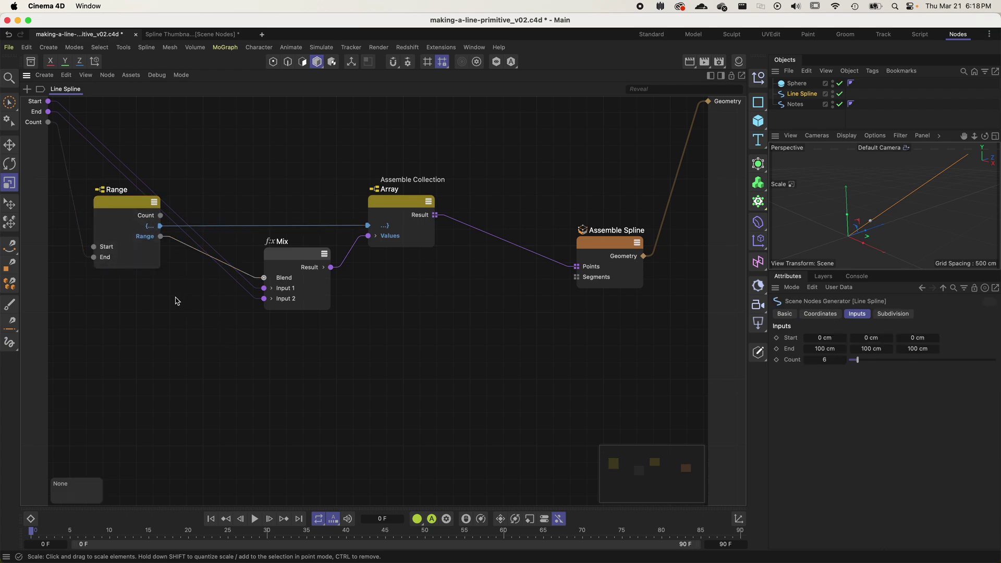
- Inspect the data of the Array node's Result port and place the Data Inspector clear of the nodes
right_click(419, 219)
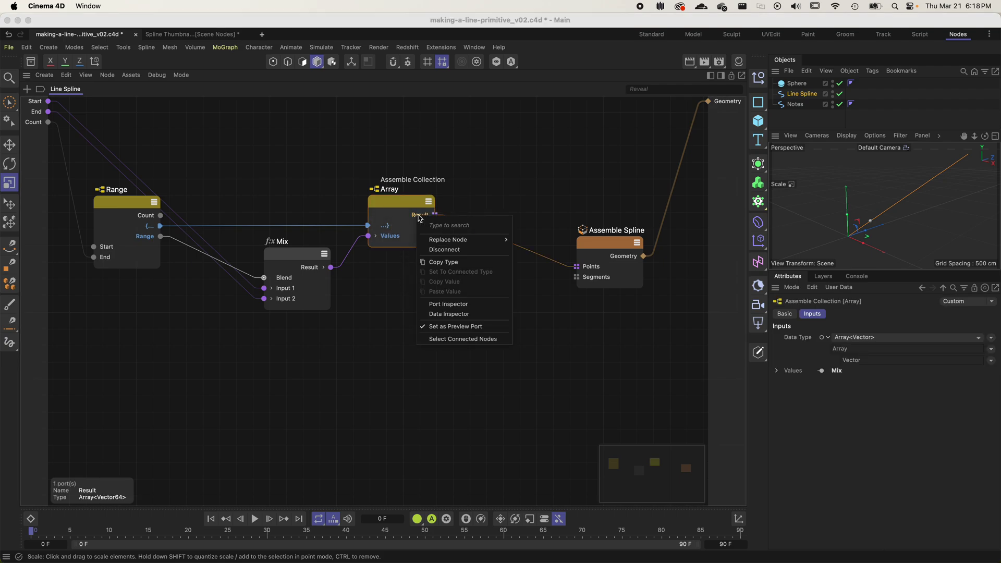
left_click(449, 315)
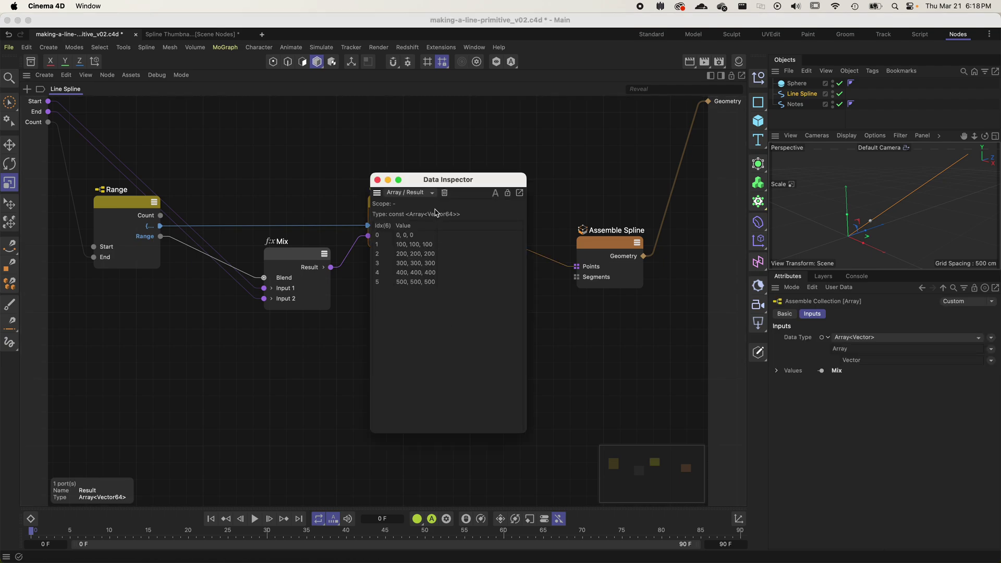
left_click_drag(448, 173, 428, 268)
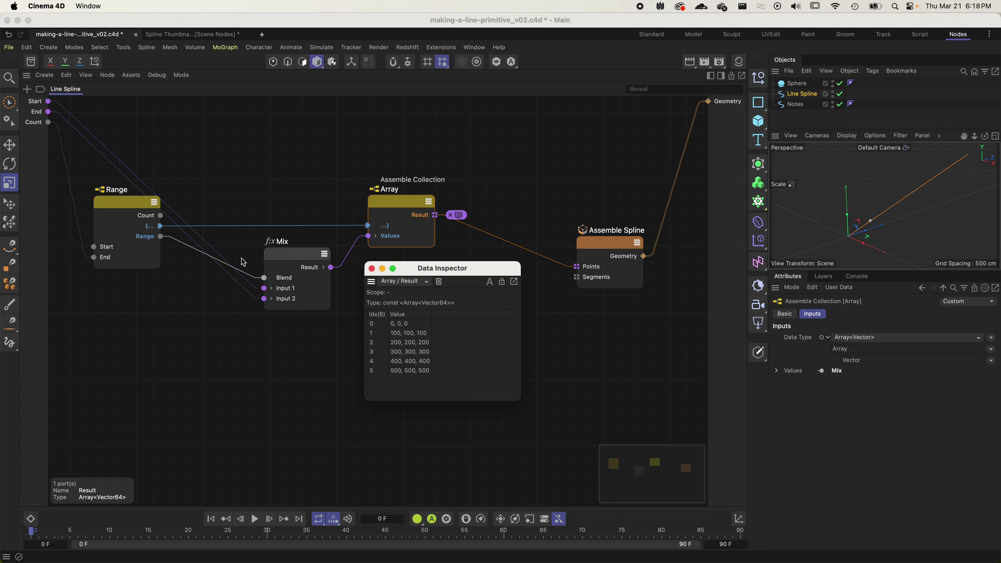
- Inspect the values of the Range node's Range output in the Data Inspector
right_click(148, 238)
left_click(169, 328)
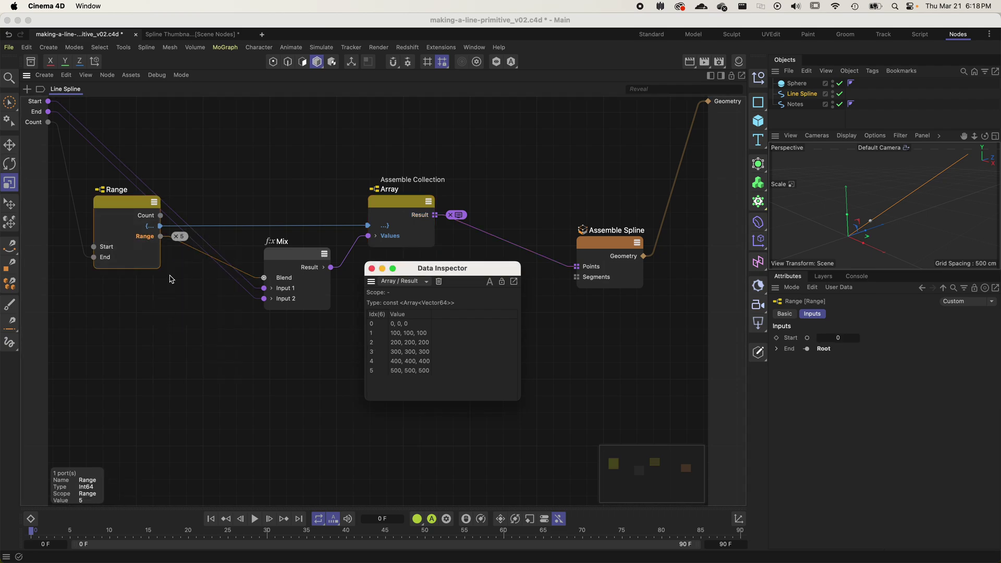
right_click(148, 239)
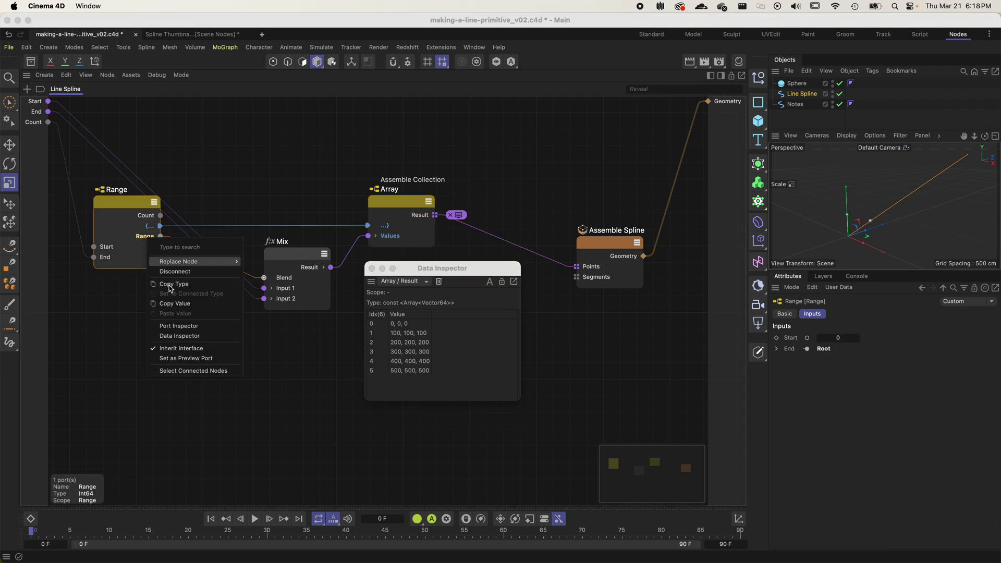
left_click(179, 336)
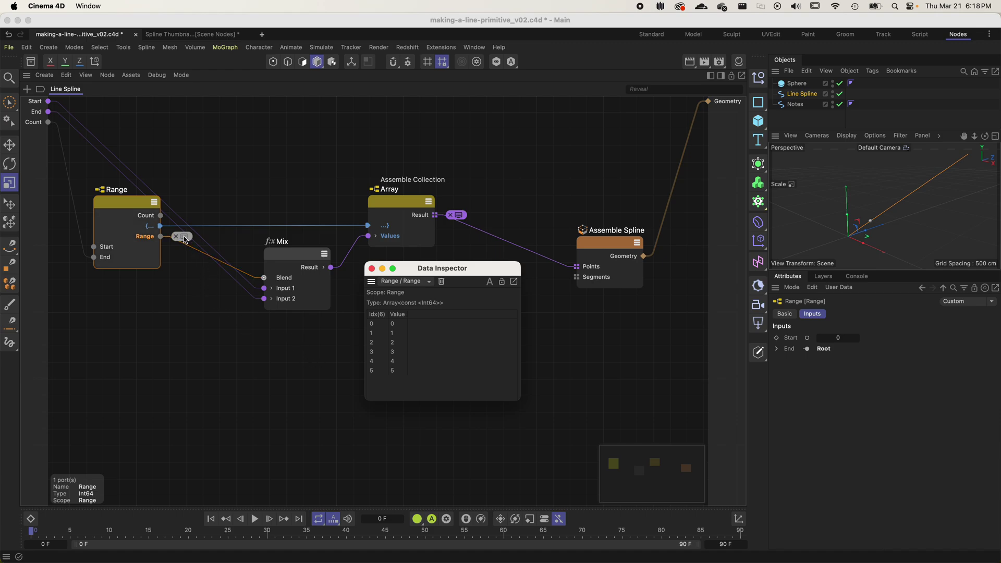
- Make room beside the Mix node and add an Arithmetic Divide node between Range and Mix
left_click(284, 255)
left_click_drag(291, 256, 315, 252)
double_click(208, 316)
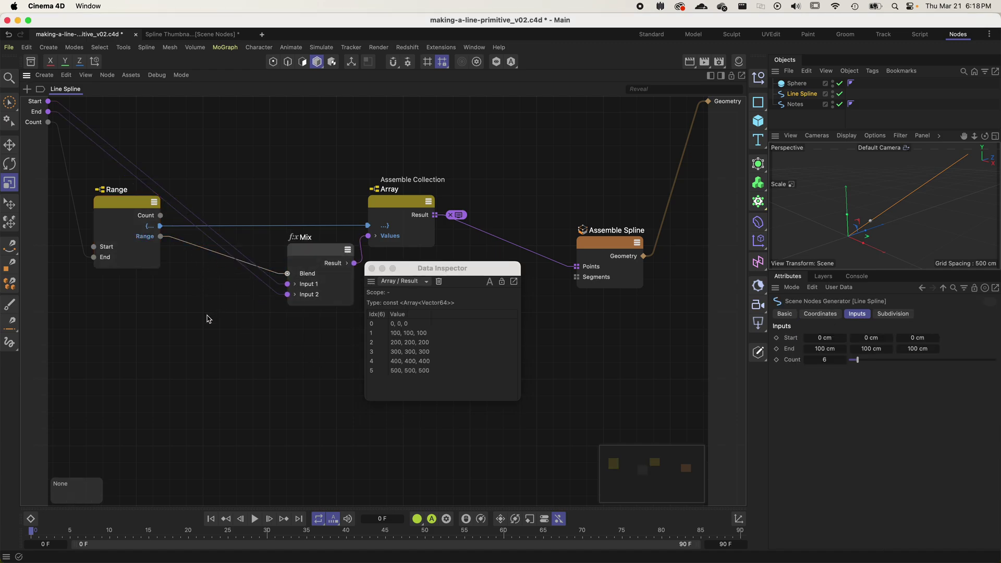
type("divid")
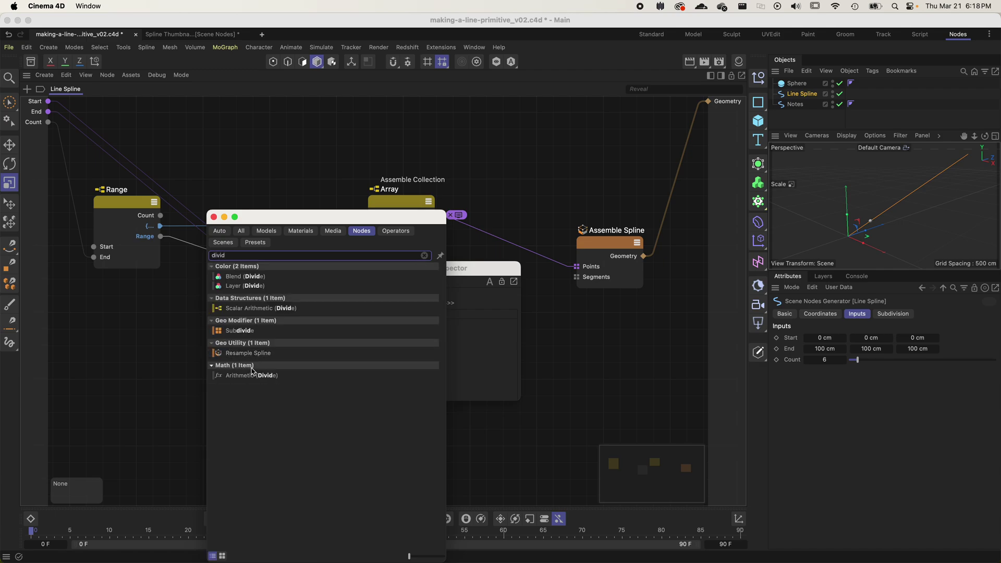
left_click_drag(252, 375, 157, 312)
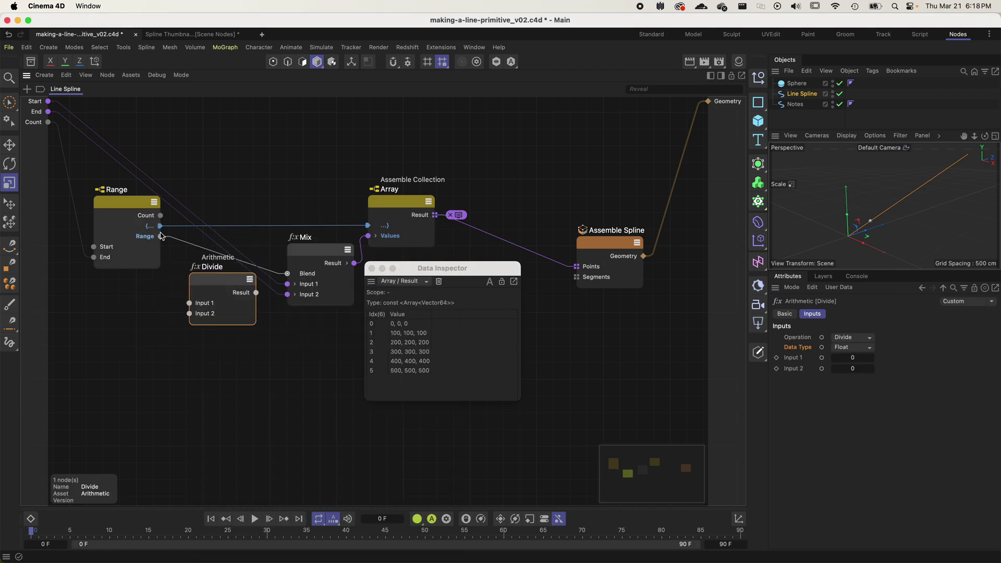
- Connect Range to Divide's Input 1, the Range node's Count to Input 2, and Divide's Result to Mix's Blend
left_click_drag(160, 236, 189, 303)
left_click_drag(161, 216, 189, 314)
left_click_drag(257, 293, 297, 277)
- Set the Line Spline's Count to 7 and place the Data Inspector away from the Mix node
left_click_drag(851, 233, 859, 211, "alt")
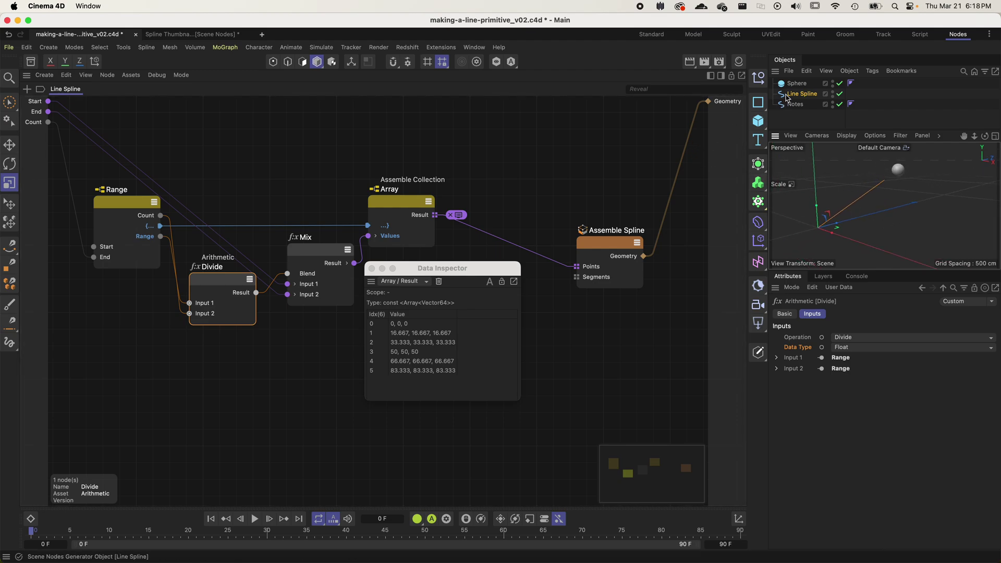
mouse_move(834, 360)
left_mouse_down()
mouse_move(819, 360)
mouse_move(829, 360)
left_mouse_up()
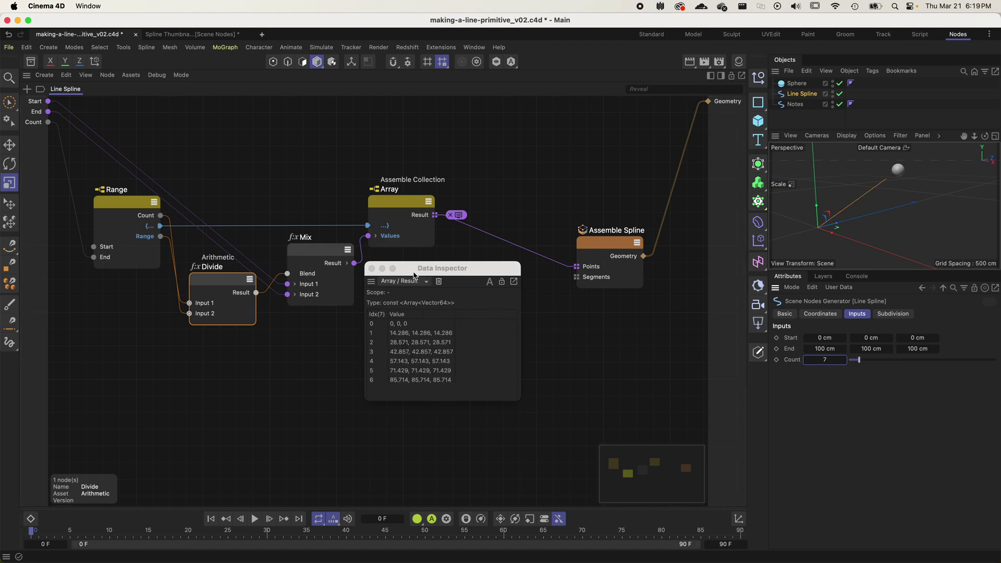
left_click_drag(414, 273, 514, 276)
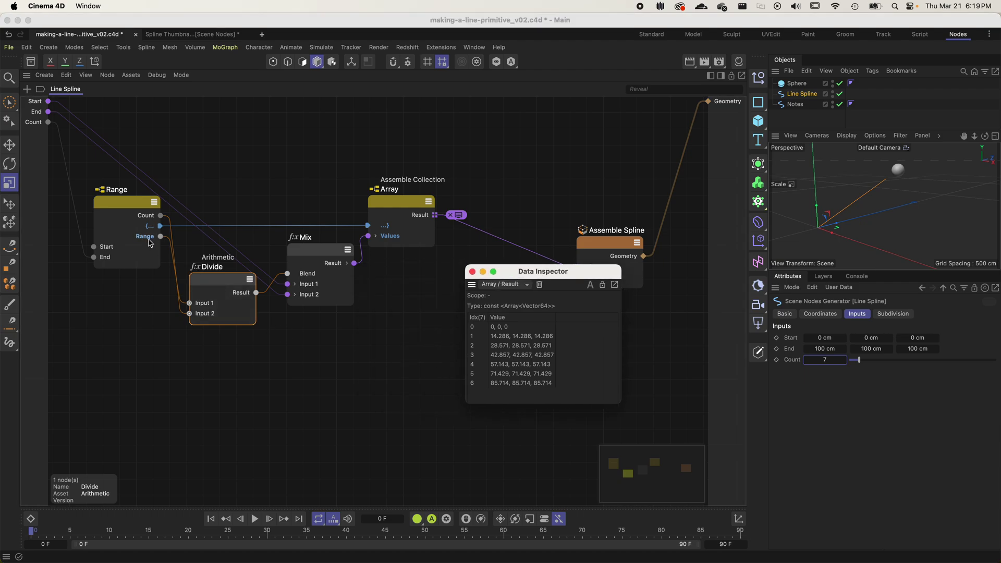
- Inspect the data of the Divide node's Result port, with its inspector tag moved off the Mix node
left_click_drag(143, 255, 109, 265)
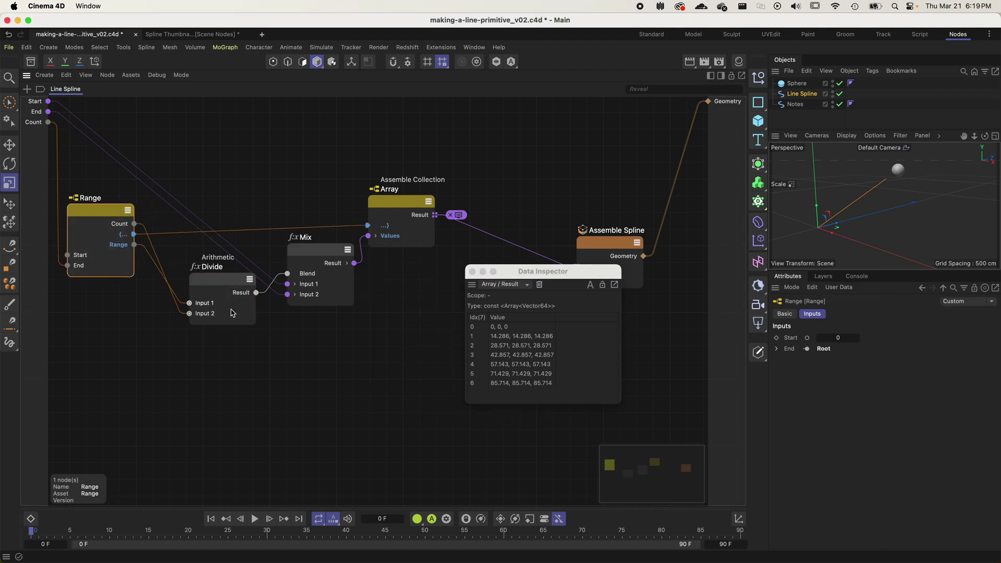
right_click(242, 298)
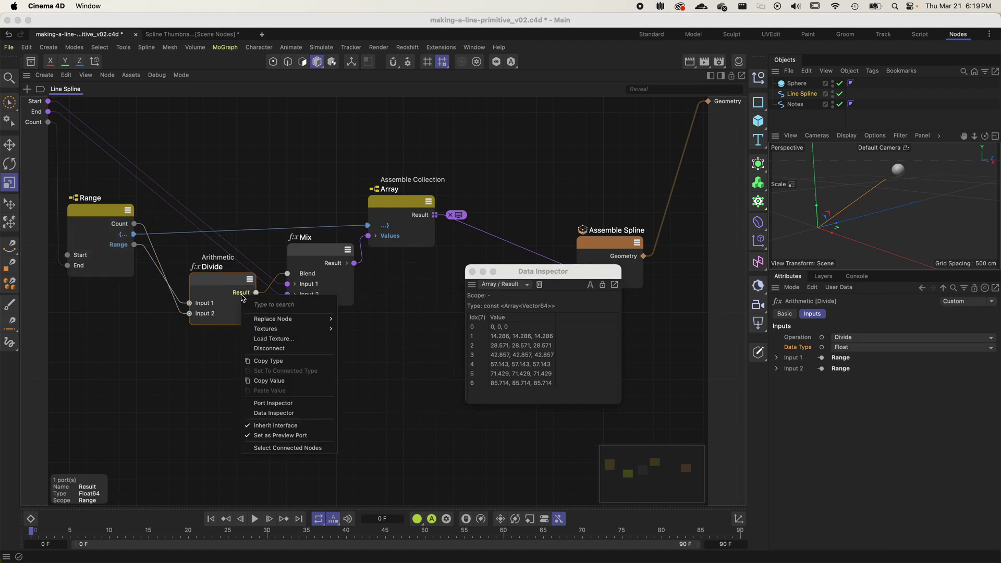
left_click(274, 413)
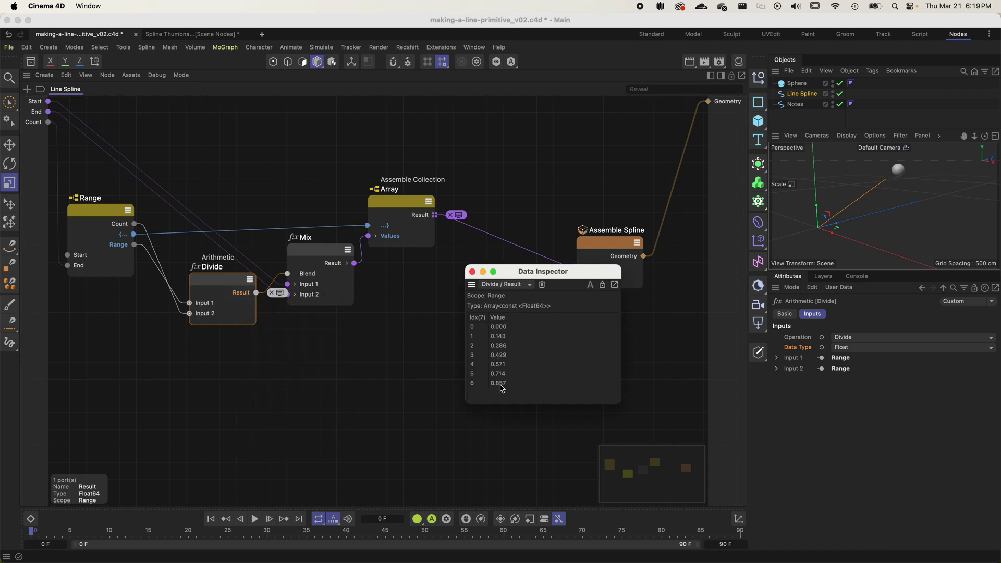
left_click(321, 312)
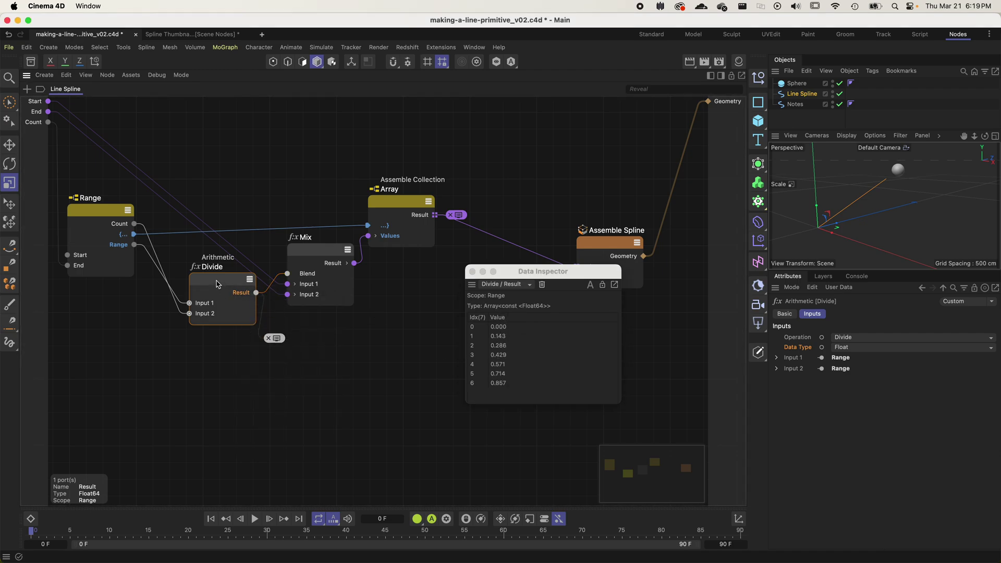
- Add an Arithmetic Subtract node below the Range node, with the Range node shifted away from Divide
scroll(159, 304, "left", 5)
left_click_drag(151, 240, 118, 238)
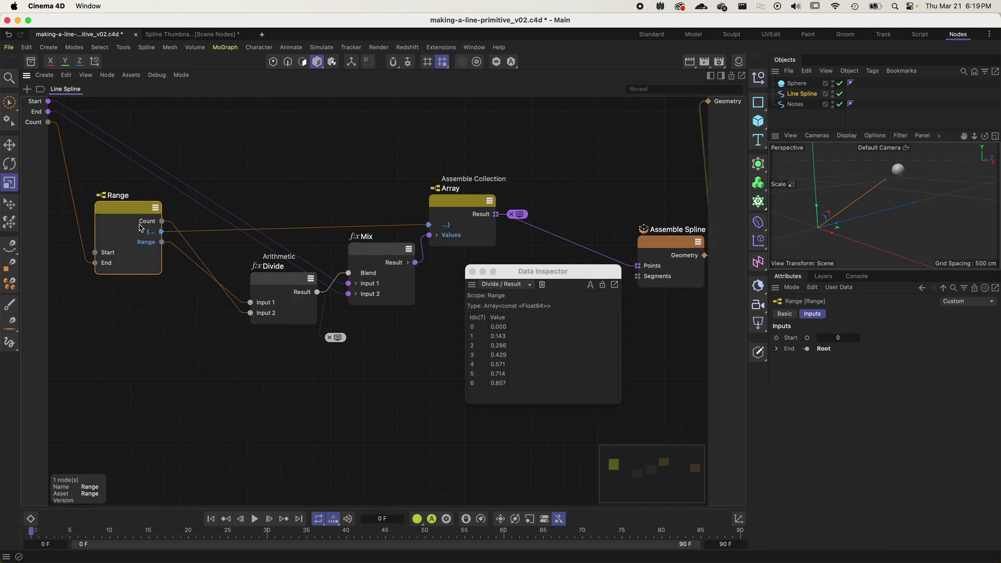
left_click(207, 327)
double_click(207, 327)
type("subtract")
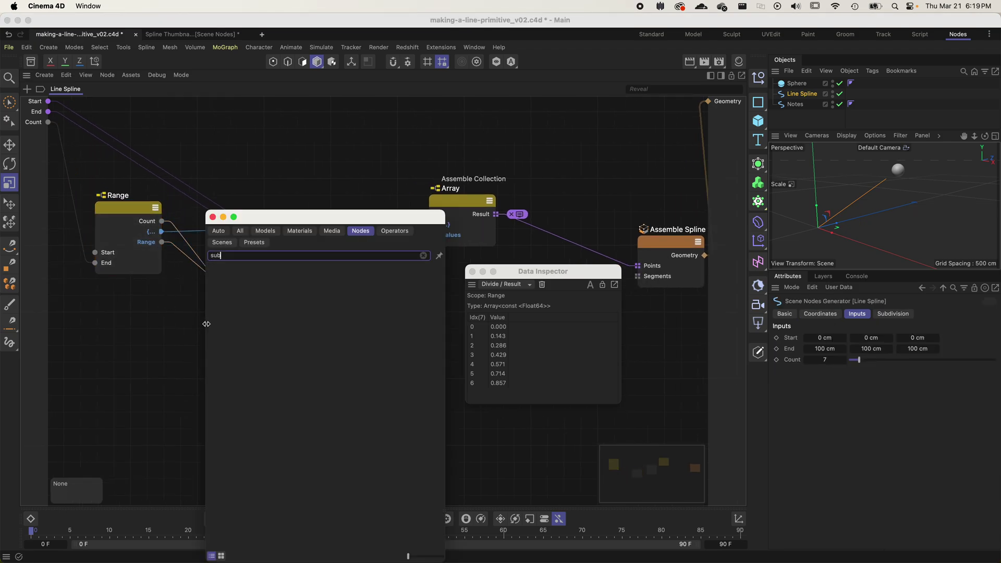
key("Return")
left_click_drag(147, 337, 171, 327)
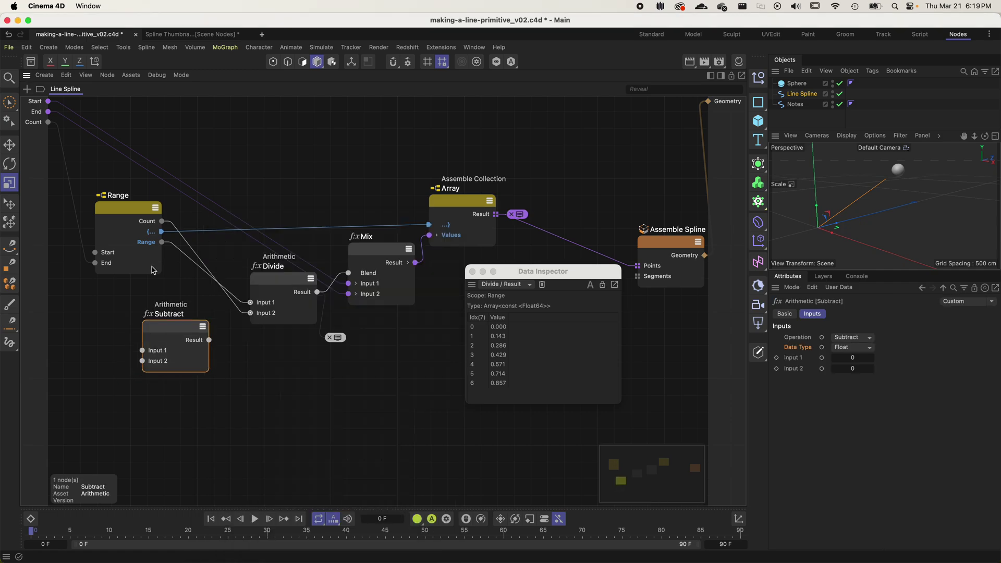
- Subtract 1 from the Range node's Count and feed the result into Divide's Input 2
mouse_move(162, 221)
left_mouse_down()
mouse_move(137, 326)
mouse_move(143, 351)
left_mouse_up()
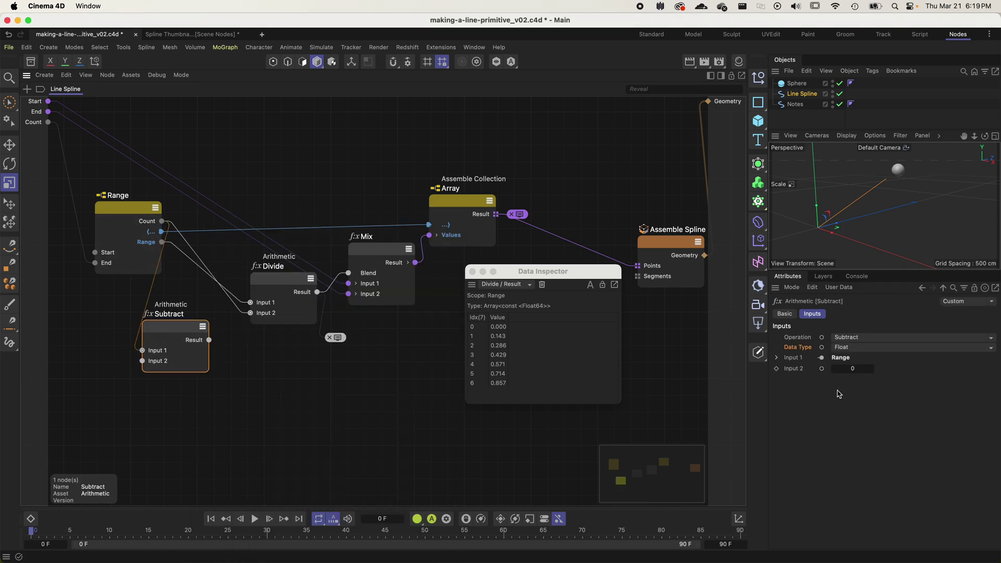
left_click(852, 369)
left_click_drag(208, 340, 251, 313)
left_click_drag(180, 341, 207, 324)
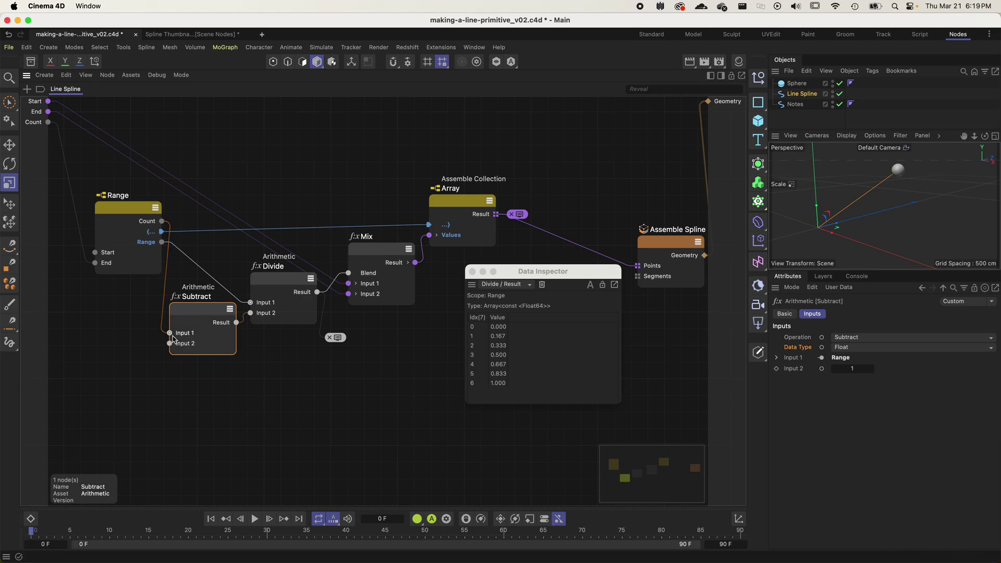
- Check the Range node's Count port type and set the Subtract node's Data Type to Int
left_click(158, 224)
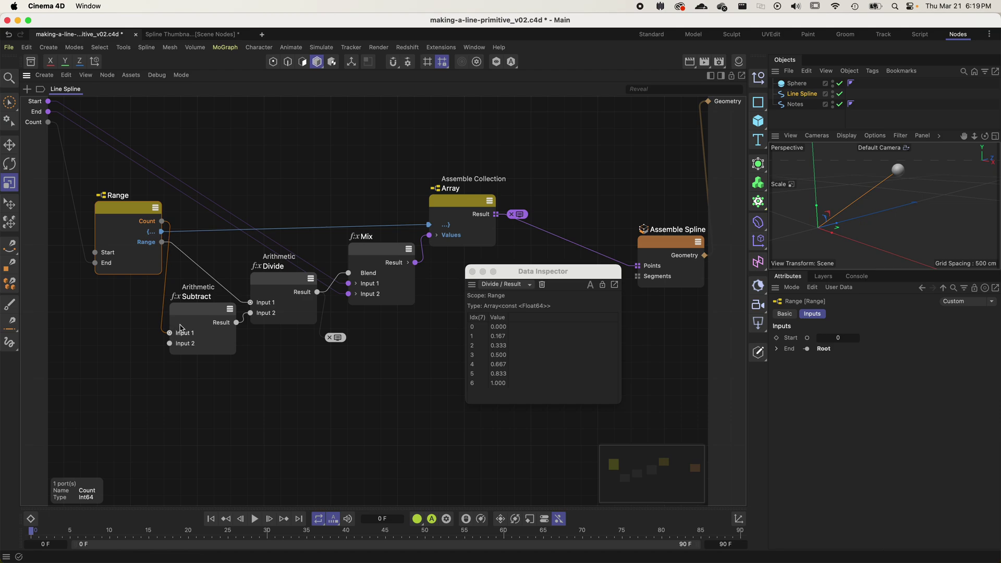
left_click_drag(193, 317, 189, 324)
key("super+z")
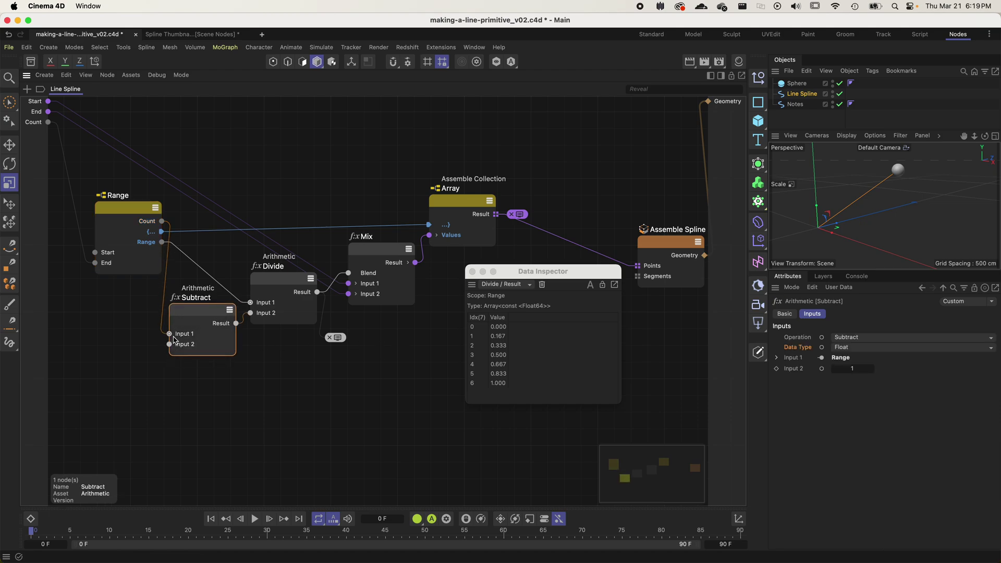
left_click_drag(123, 236, 118, 234)
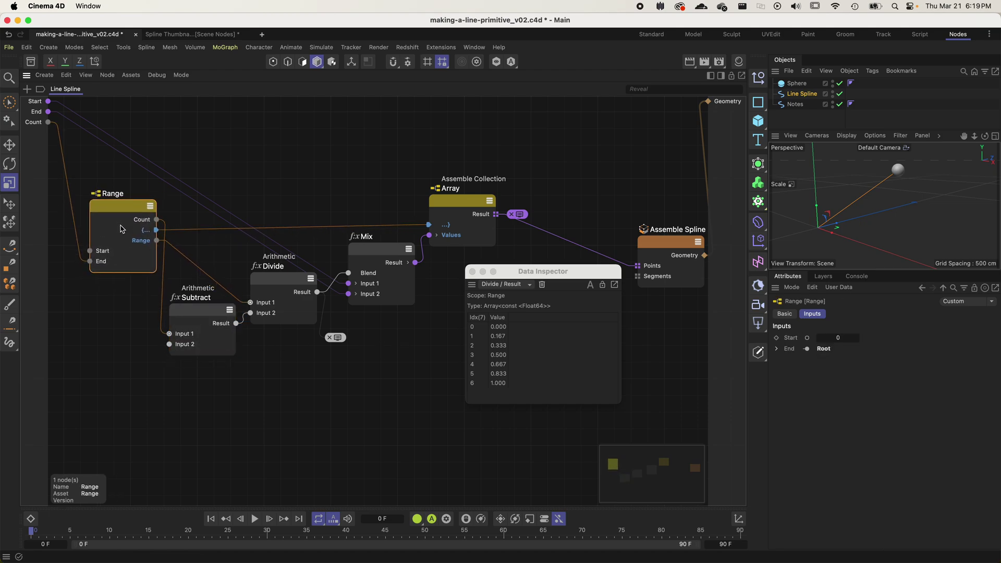
left_click(188, 314)
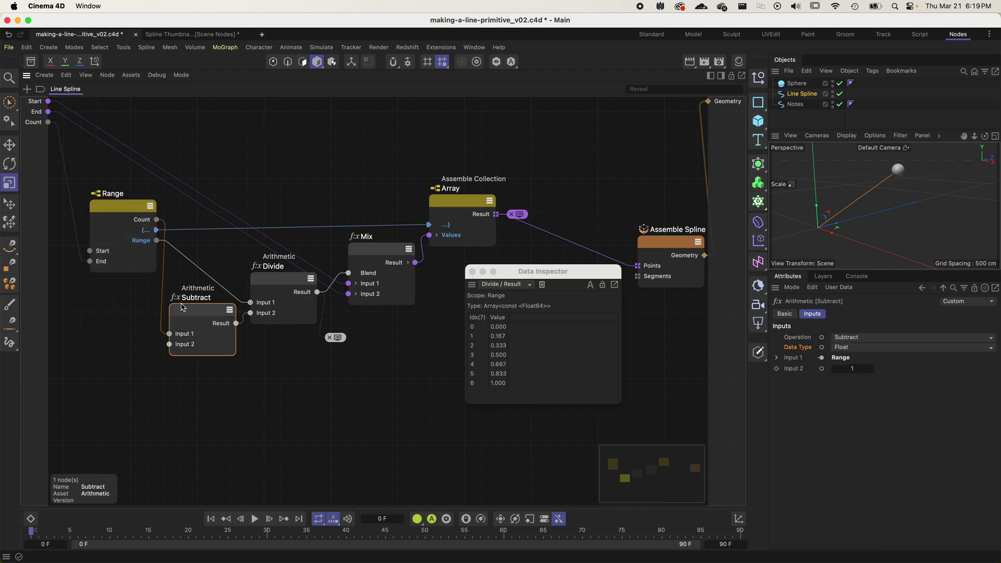
left_click(843, 347)
left_click(886, 386)
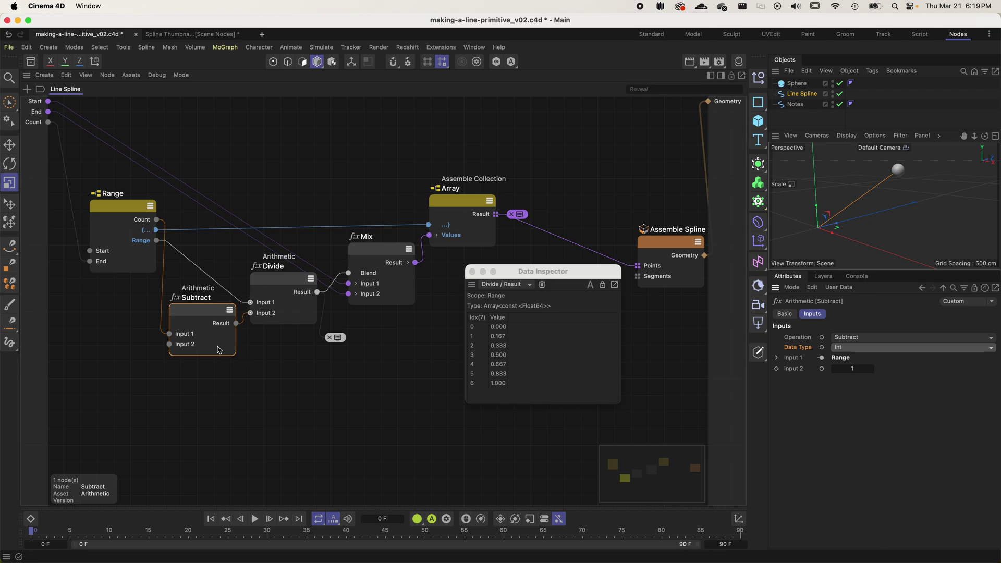
- Tidy the Subtract and Range node positions and rename the Subtract node to "Count--"
left_click_drag(208, 324, 204, 314)
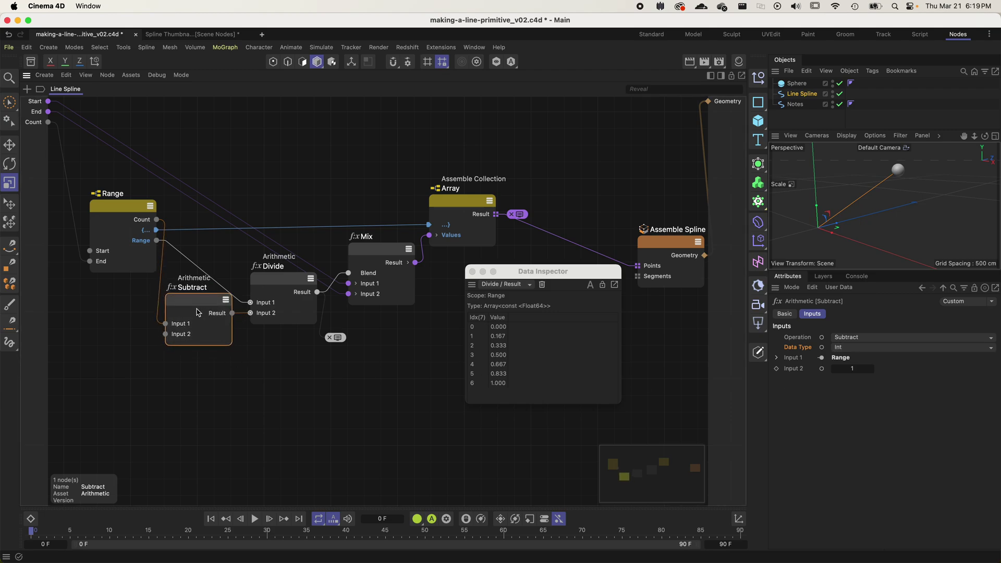
left_click(118, 257)
left_click_drag(118, 257, 107, 258)
double_click(192, 289)
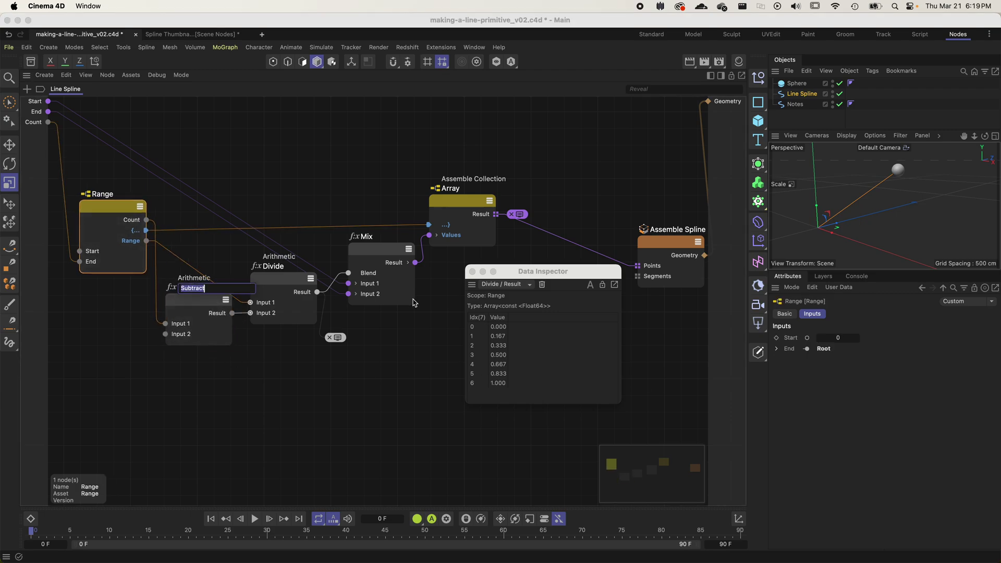
type("Count--")
key("Return")
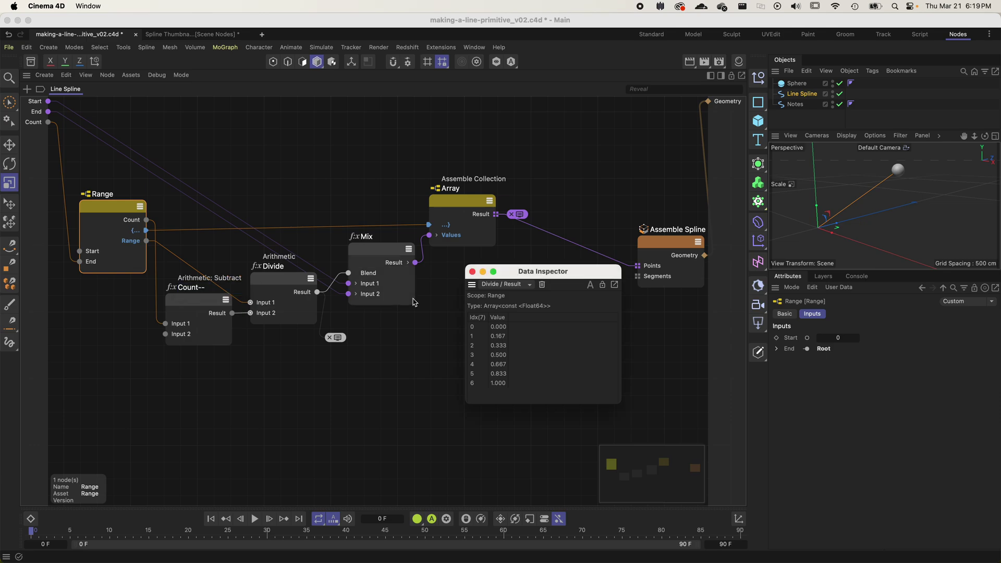
- Nudge the Count-- node, remove the data inspector from Divide's result, and annotate the Divide node with the comment "Index Ratio"
left_click_drag(202, 298, 199, 297)
left_click_drag(319, 334, 324, 336)
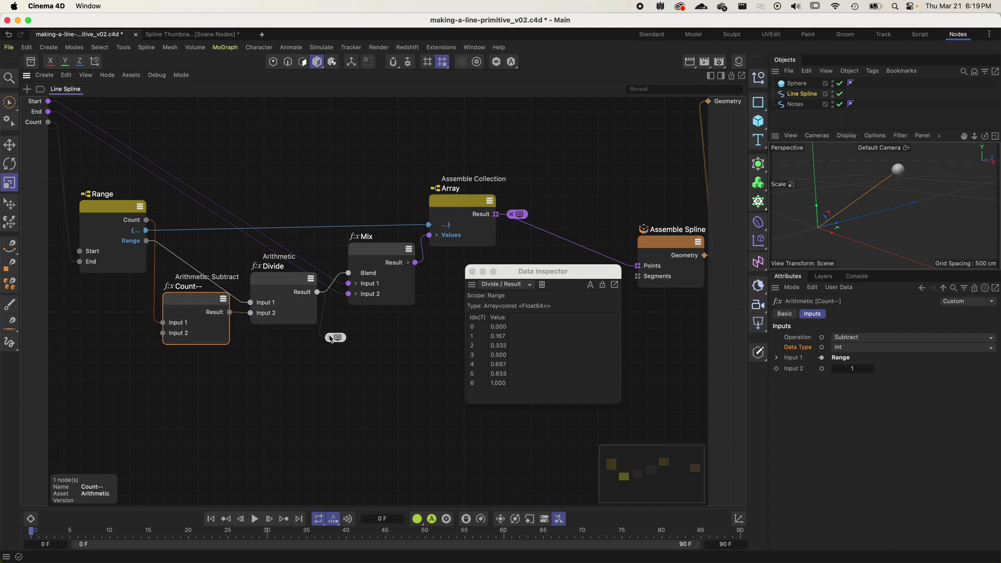
left_click(280, 283)
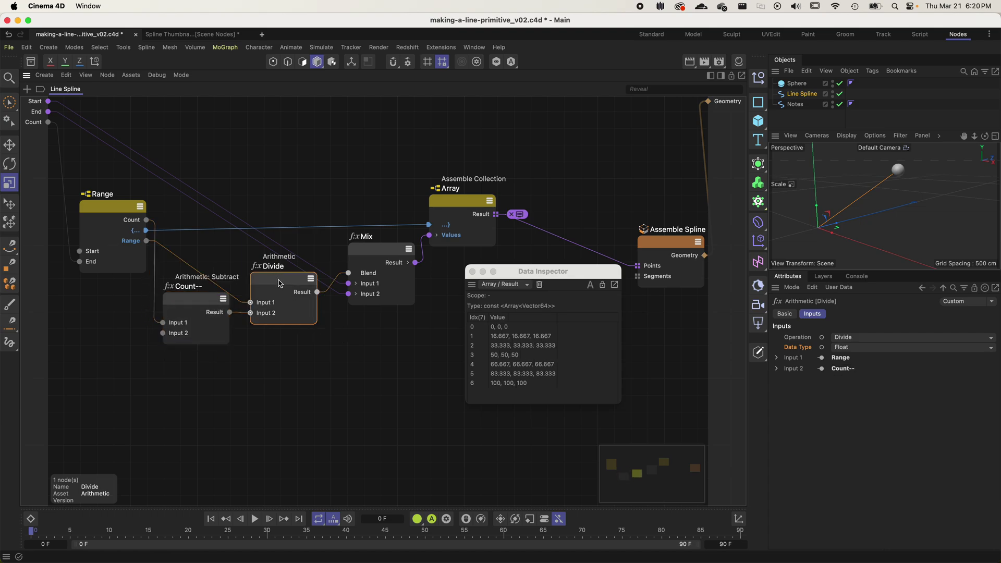
double_click(280, 283)
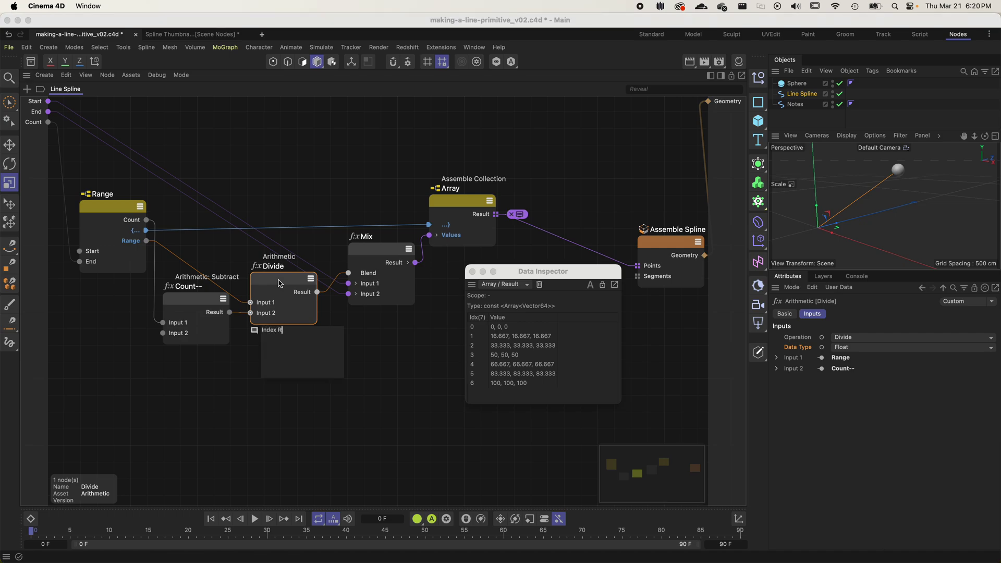
left_click(280, 283)
left_click(298, 361)
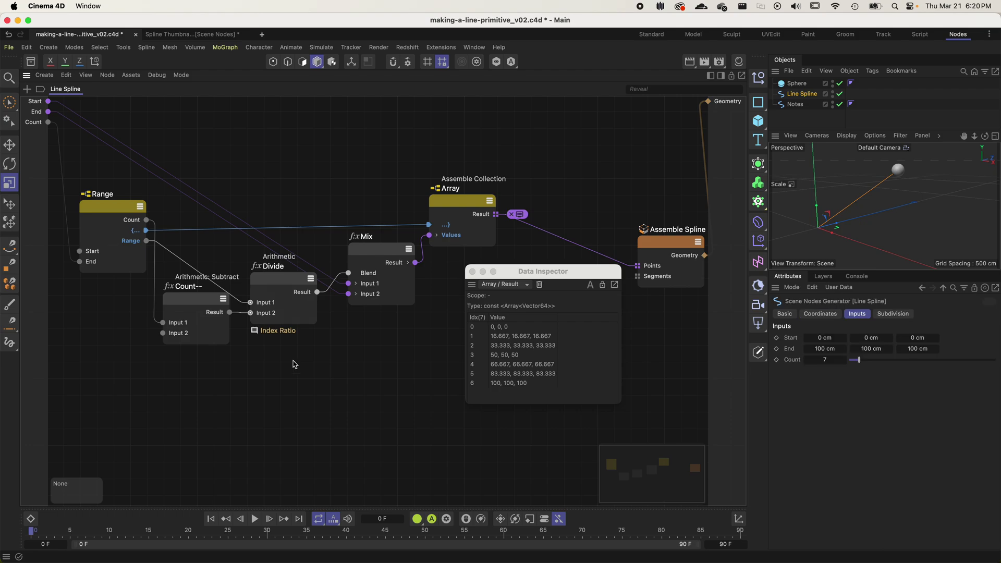
- Rename the Range node to "Iter Indexes"
double_click(102, 196)
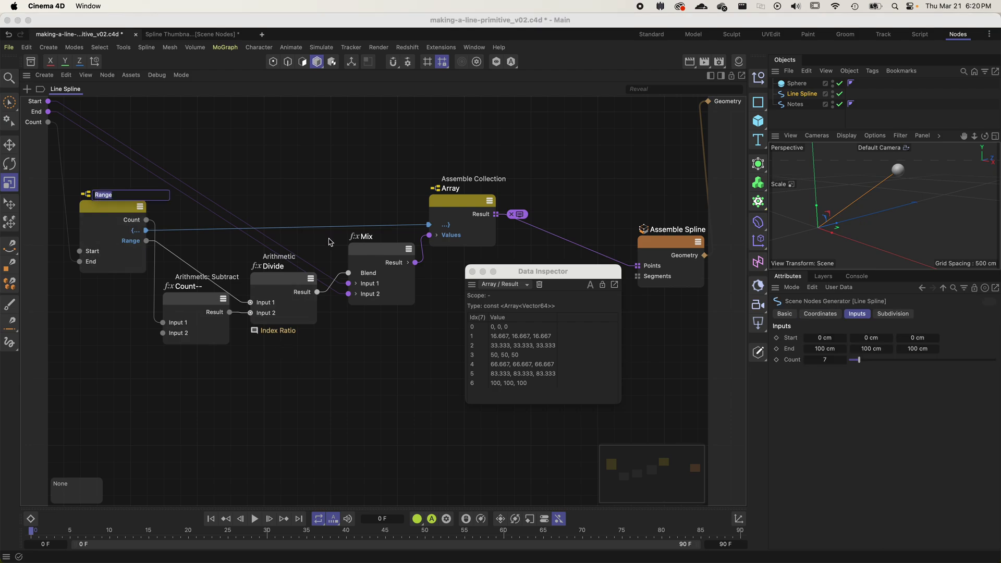
key("BackSpace")
type("Iter Indexes")
key("Return")
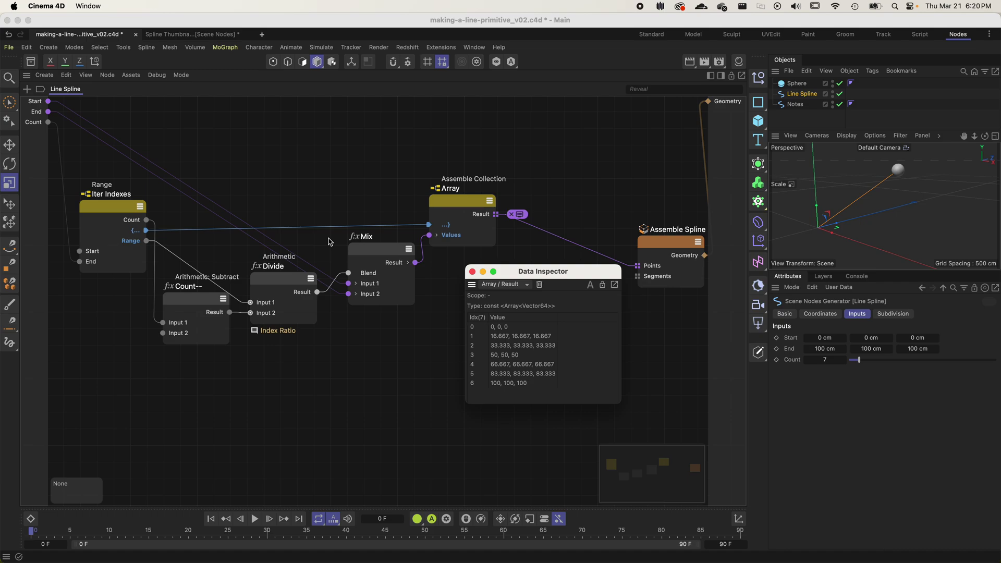
- Rename the Array assemble node to "Collect Point Positions" and shift it slightly
double_click(452, 189)
type("Collect")
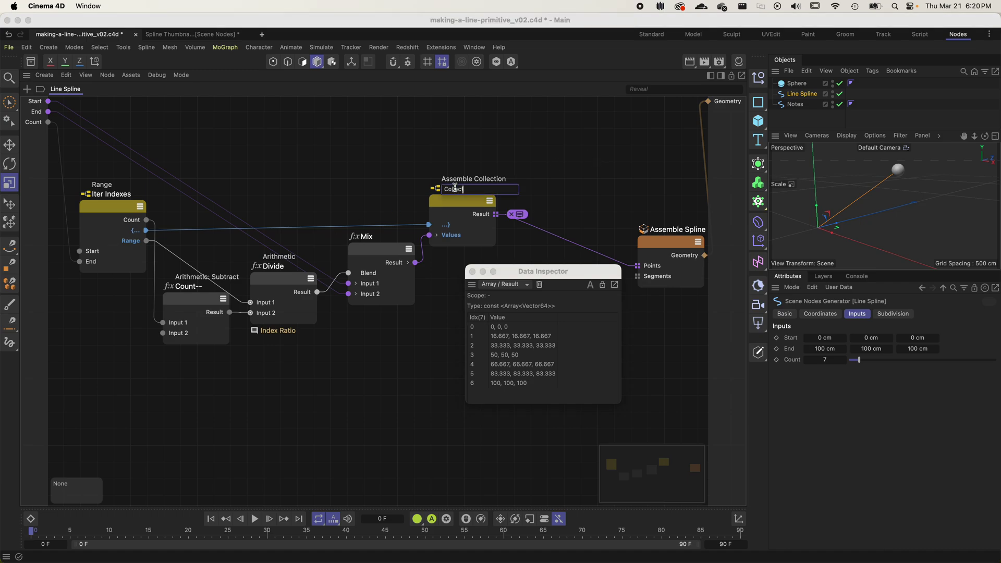
type(" Point Positions")
key("Return")
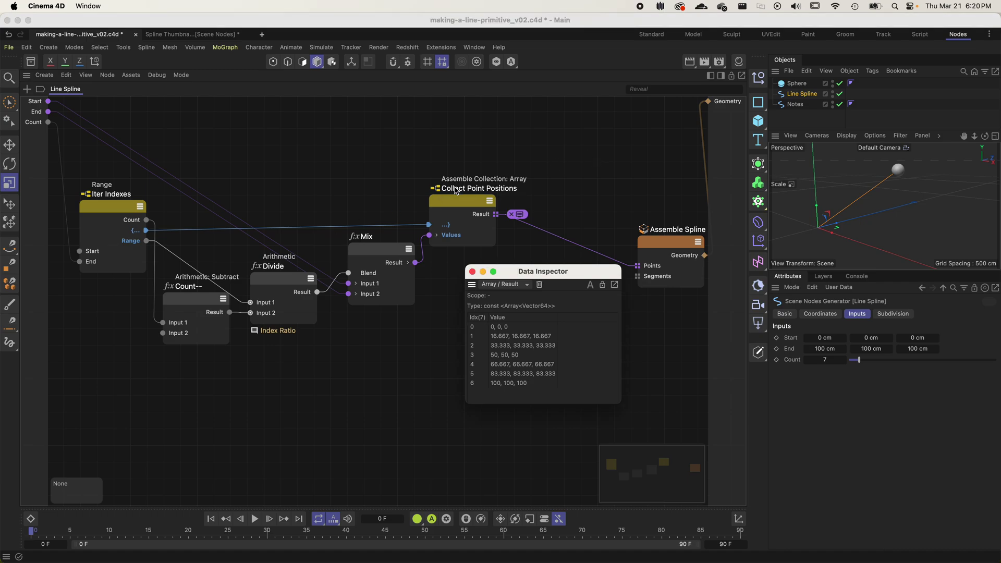
left_click_drag(456, 190, 459, 198)
- Add the comment "LERP between Start/End Points based on Index Ratio." to the Mix node
left_click_drag(388, 252, 386, 250)
key("ctrl+shift+n")
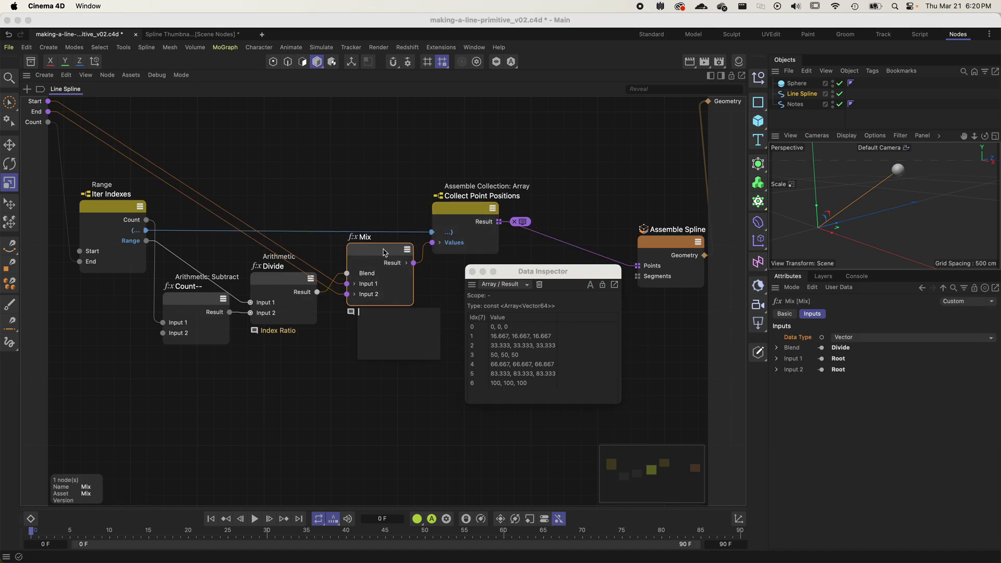
type("LERP between Start/End Points based on Index ")
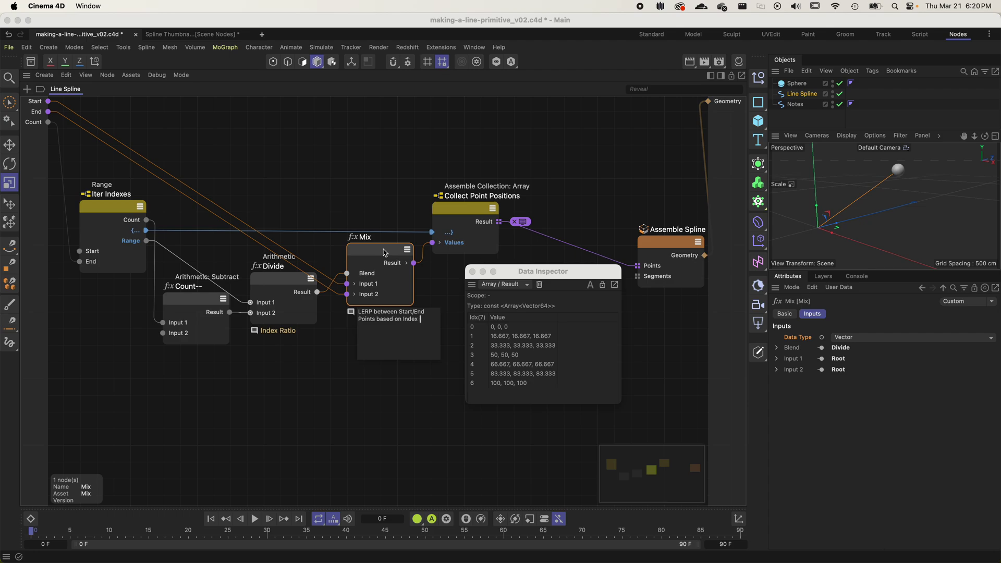
type("Ratio.")
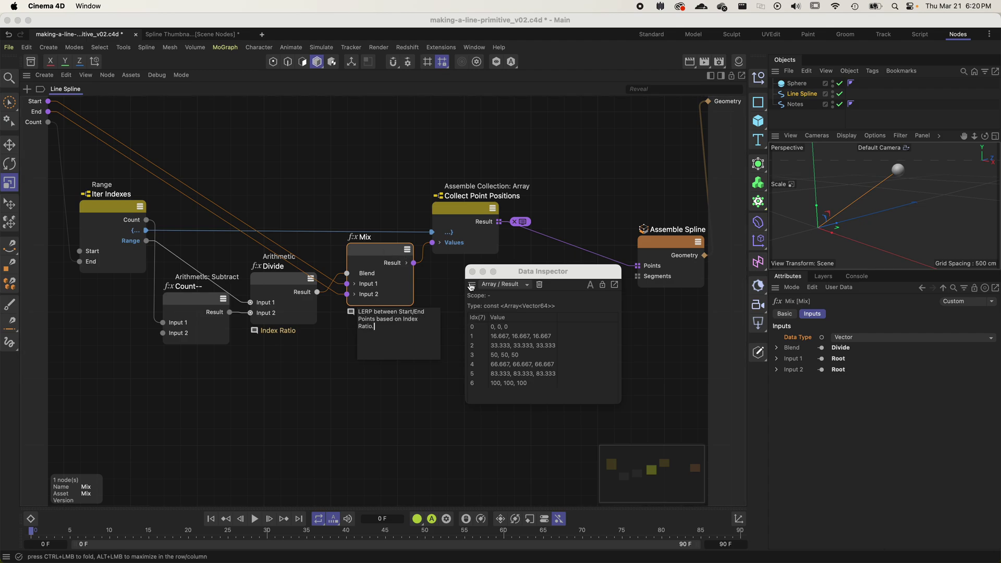
- Close the Data Inspector, remove its port from the Collect Point Positions result, and move Assemble Spline close beside that node
left_click(473, 272)
left_click_drag(663, 236, 620, 192)
left_click_drag(520, 222, 531, 259)
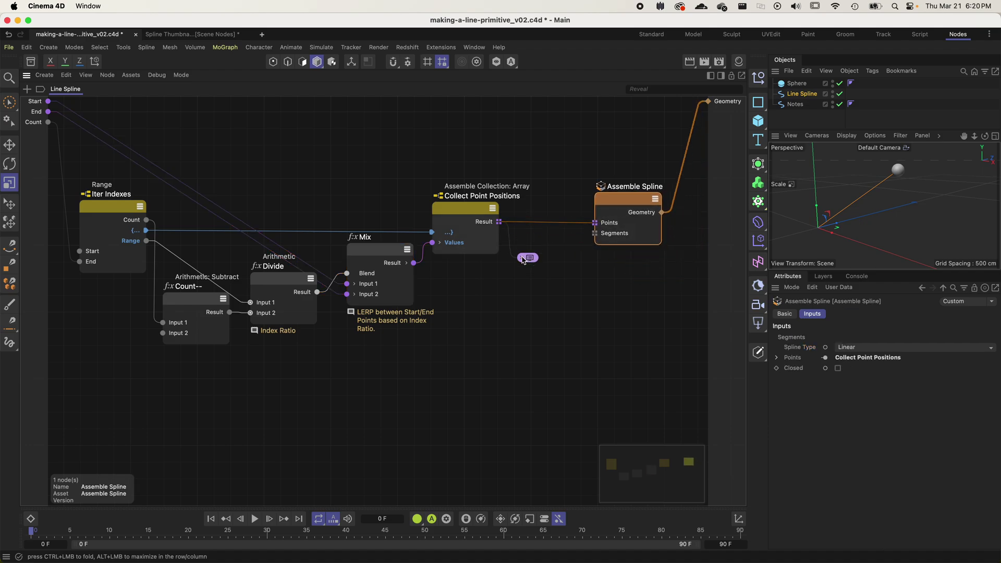
left_click(520, 335)
left_click_drag(635, 207, 574, 207)
left_click(519, 311)
scroll(513, 334, "left", 3)
left_click(532, 357)
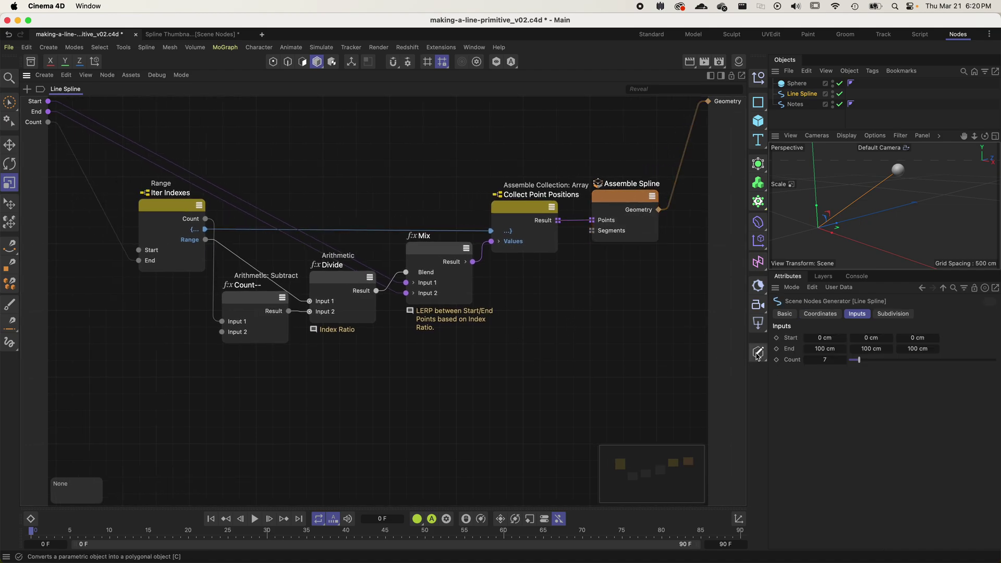
- Set the Line Spline's Count to 14 and review the node chain up to Collect Point Positions
mouse_move(860, 362)
left_mouse_down()
mouse_move(883, 365)
mouse_move(847, 369)
mouse_move(888, 371)
mouse_move(843, 373)
mouse_move(870, 374)
left_mouse_up()
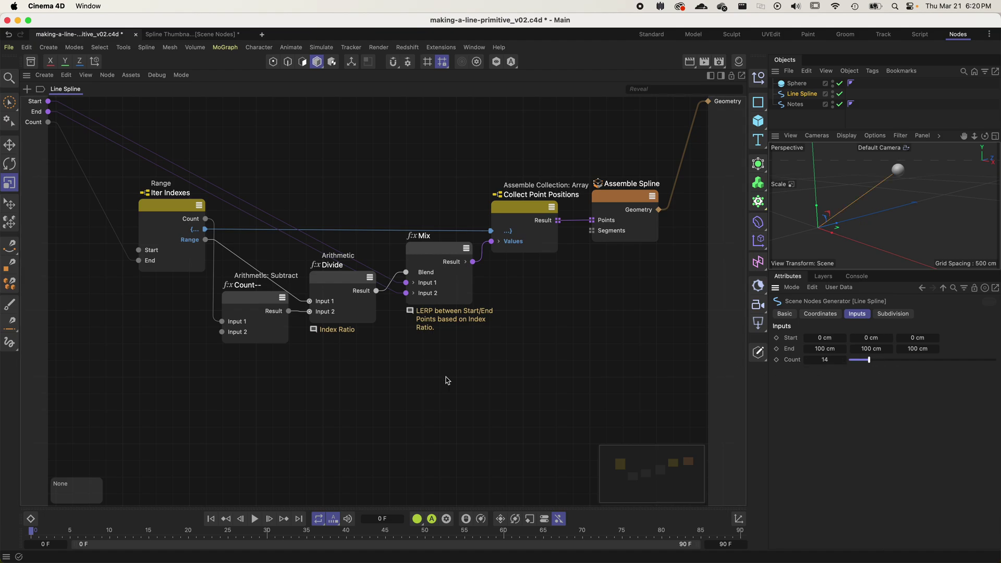
scroll(437, 375, "up", 3)
scroll(478, 368, "down", 2)
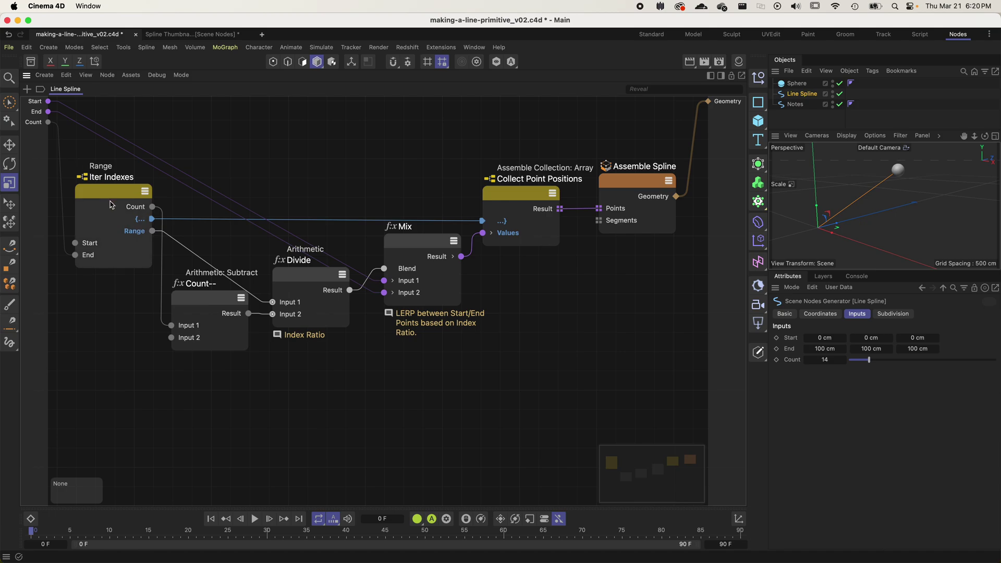
left_click(521, 198)
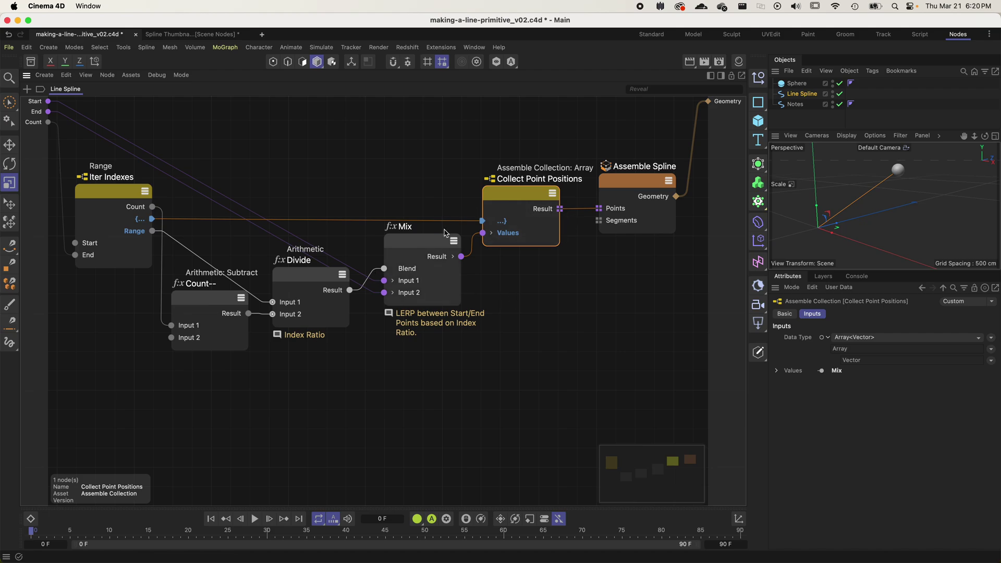
left_click(519, 384)
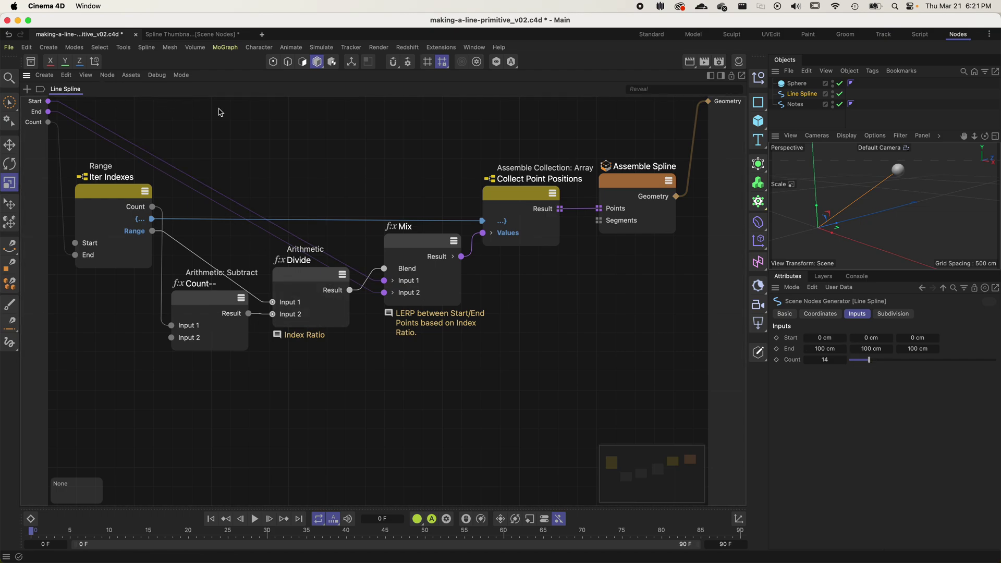
- Review the topic notes in the Notes object, from Don't Reinvent the Wheel through Creating a Custom UI
left_click(811, 106)
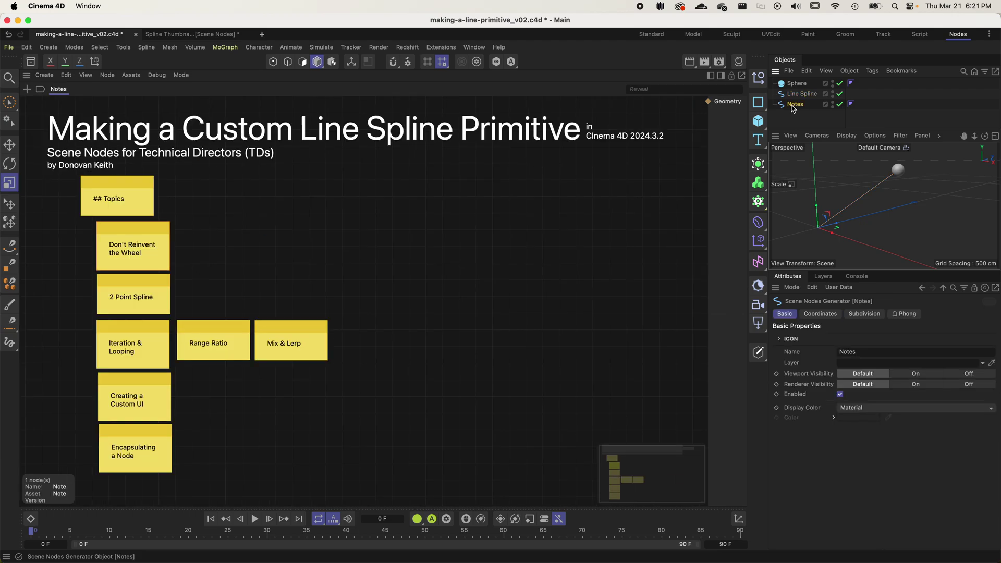
left_click(151, 252)
left_click(124, 301)
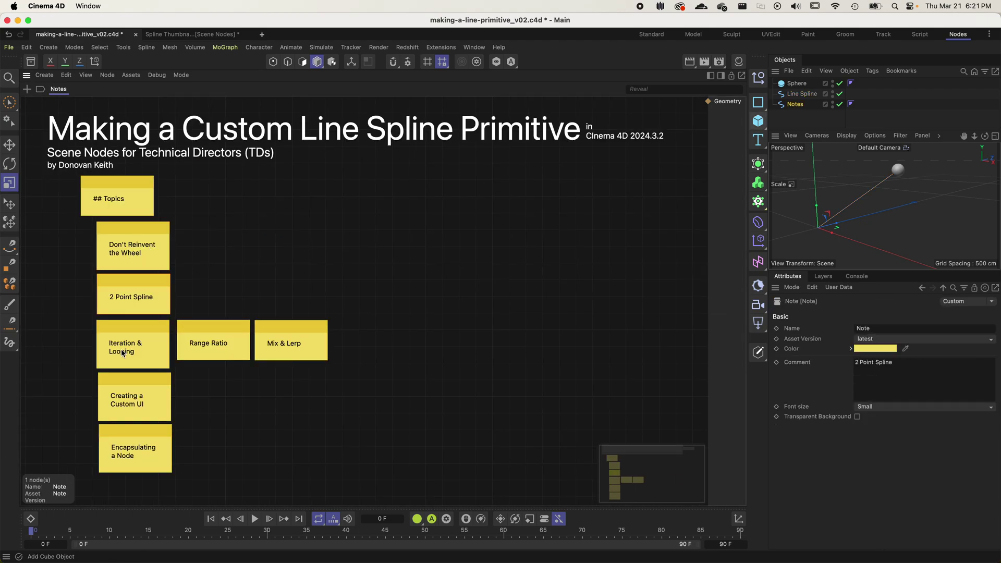
left_click(124, 354)
left_click_drag(390, 335, 97, 344)
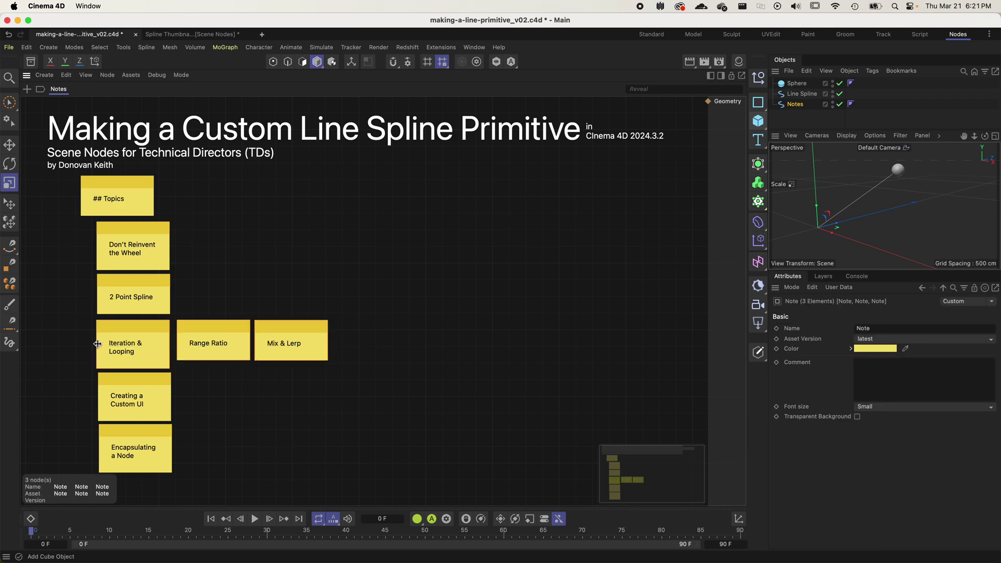
left_click(115, 412)
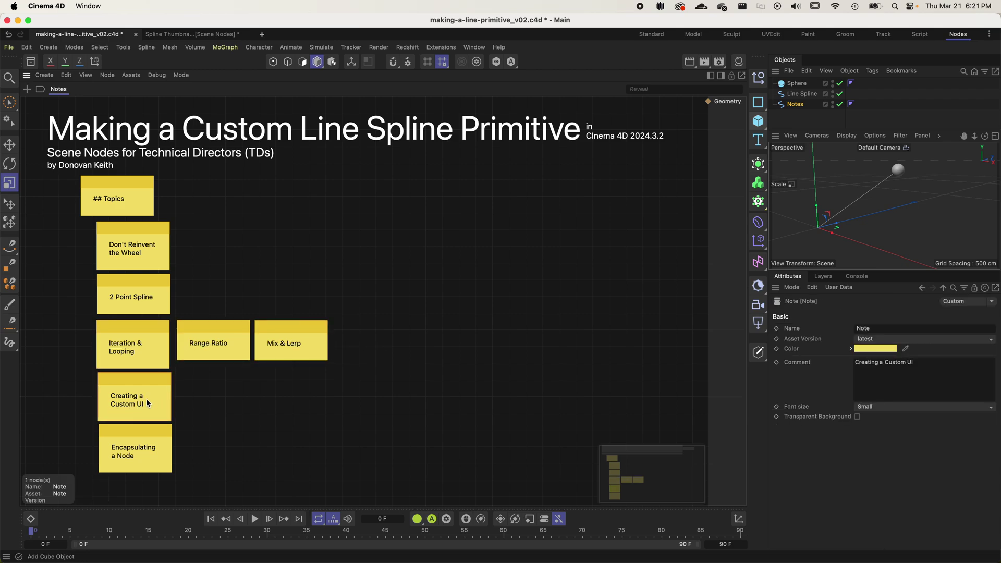
left_click(796, 105)
- Return to the Line Spline graph and open the Resource Editor for its root inputs, repositioned over the graph
left_click(801, 95)
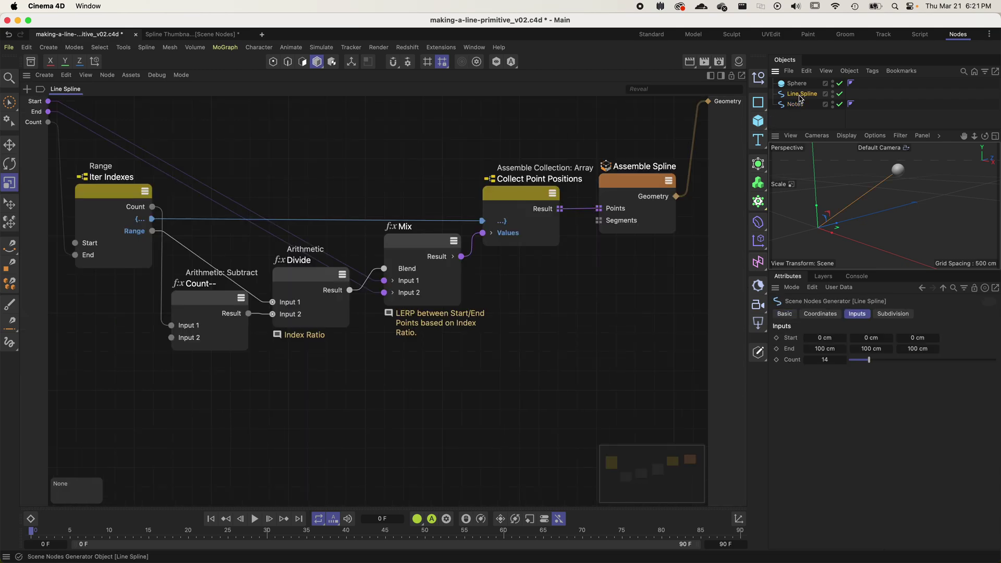
right_click(37, 237)
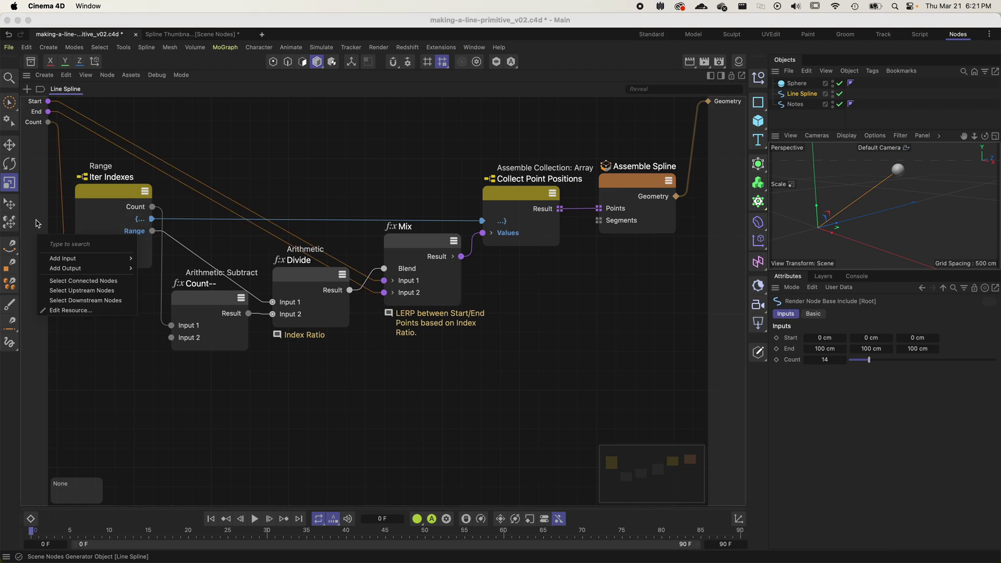
left_click(73, 311)
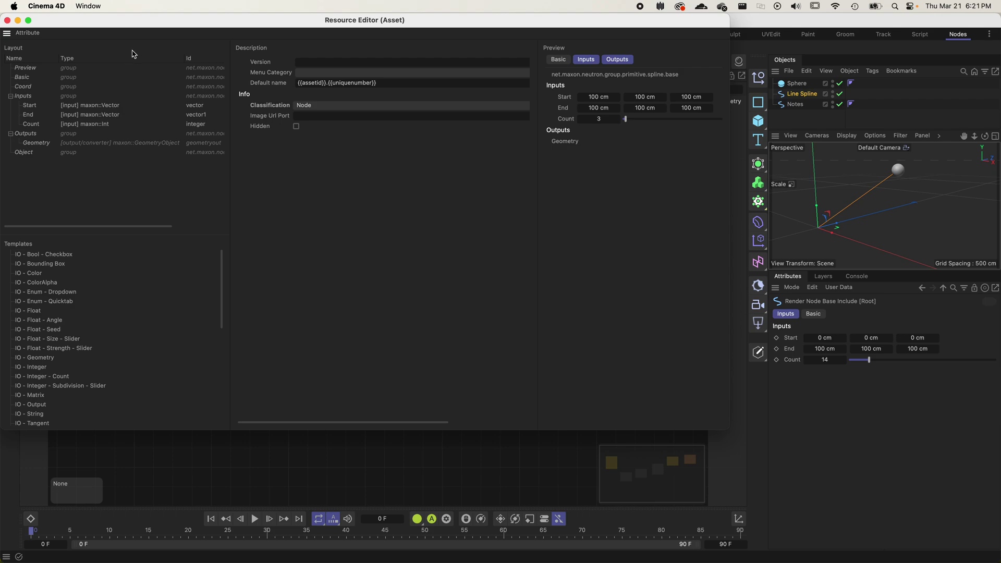
left_click_drag(136, 41, 213, 65)
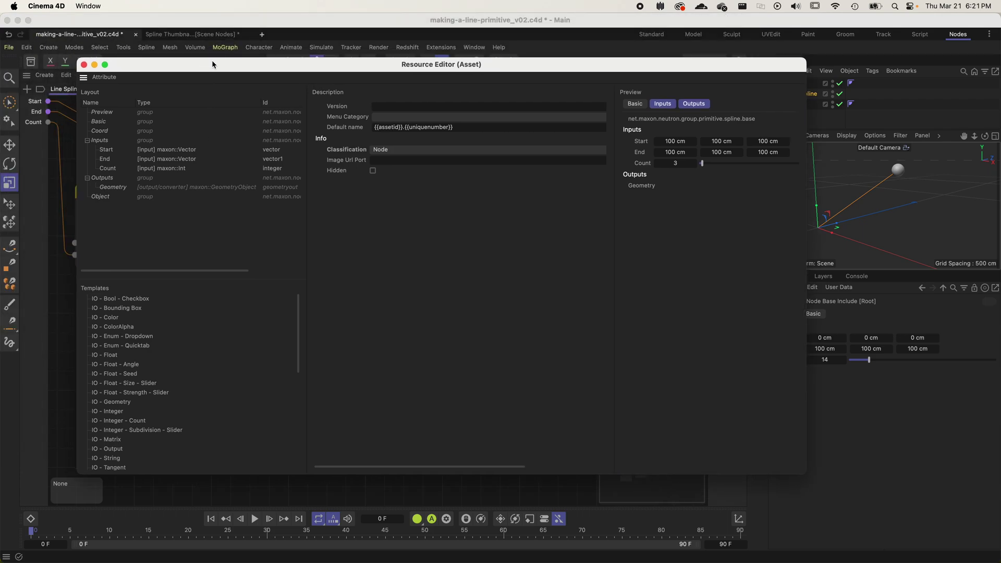
- Set the Start input's default value to 0, 0, 0 cm
left_click(106, 151)
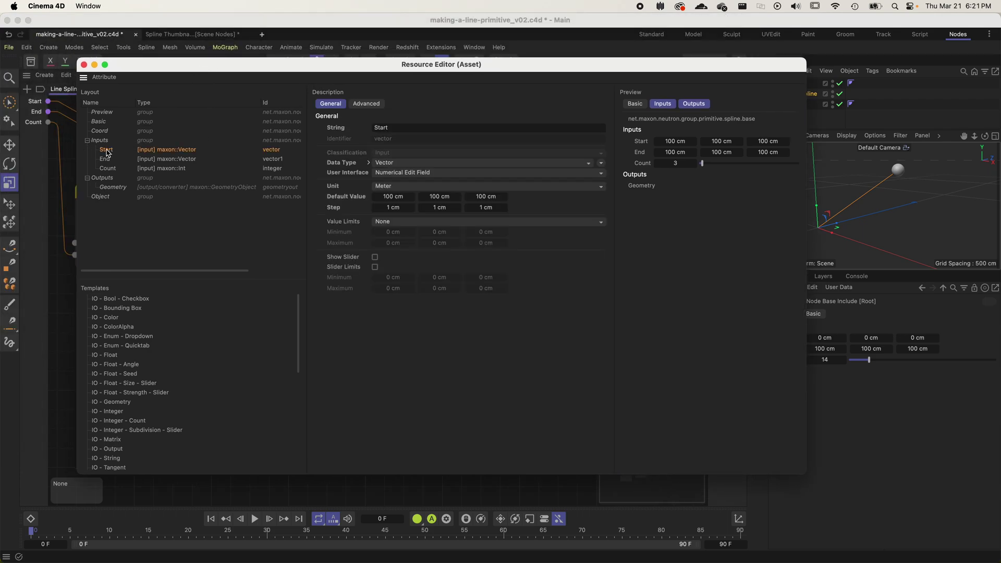
left_click(400, 197)
type("0")
key("Tab")
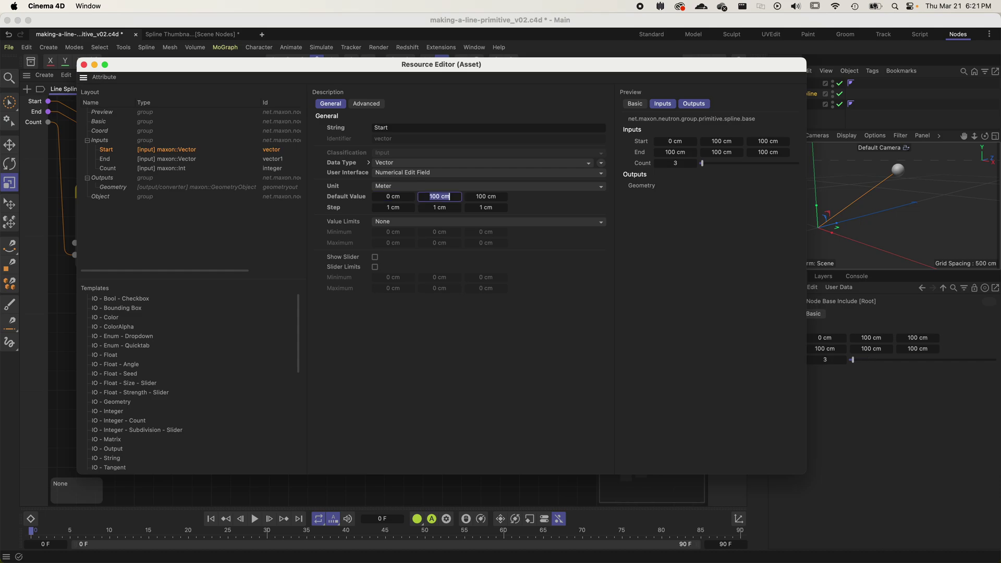
type("0")
key("Tab")
type("0")
key("Return")
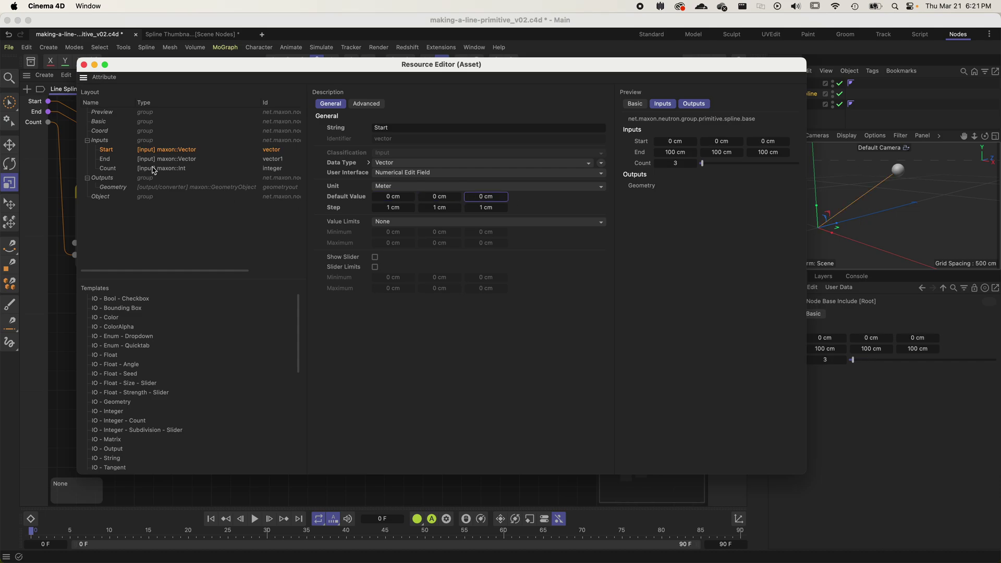
- Set the End input's default value to 100, 0, 0 cm
left_click(112, 159)
left_click(412, 196)
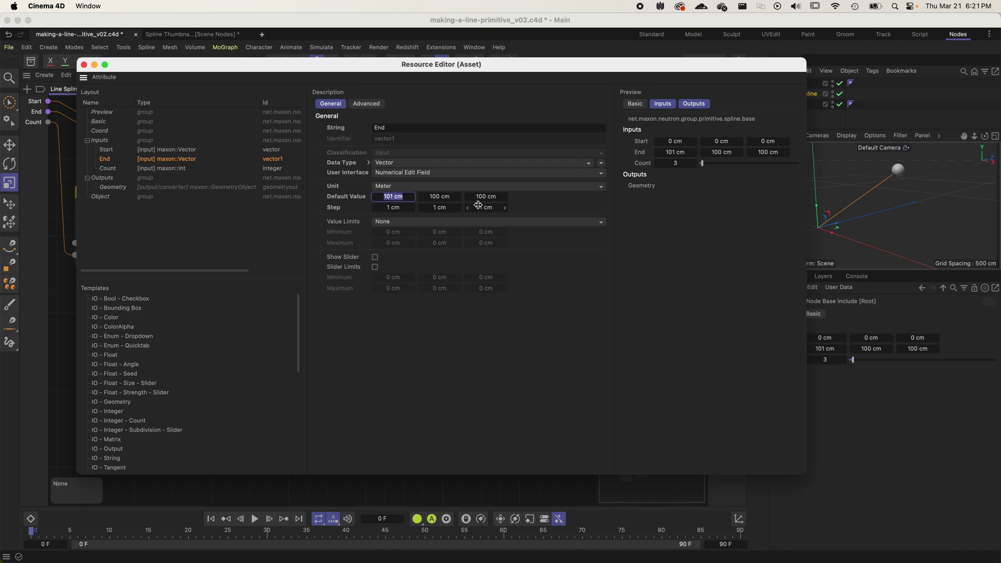
type("0")
key("Tab")
type("0")
key("Tab")
type("0")
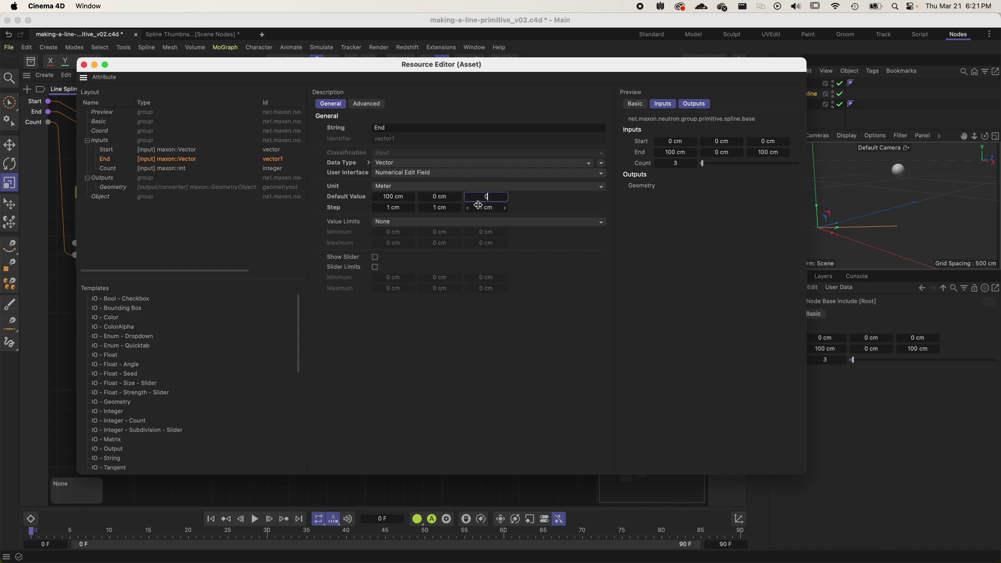
key("Return")
- Set the Count input's default value to 2, insert a UI separator between End and Count, and close the Resource Editor
left_click(106, 168)
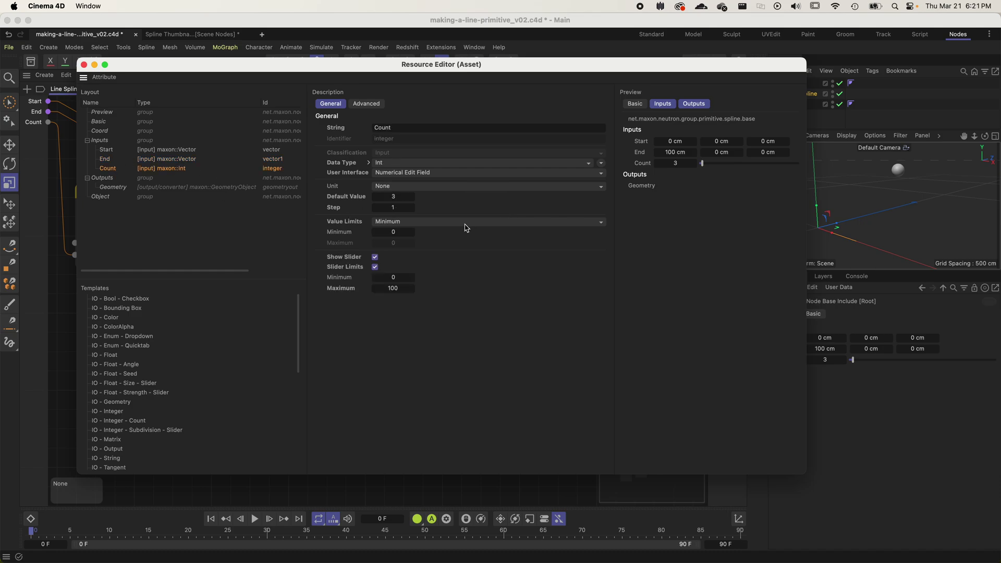
left_click(376, 197)
scroll(151, 452, "down", 5)
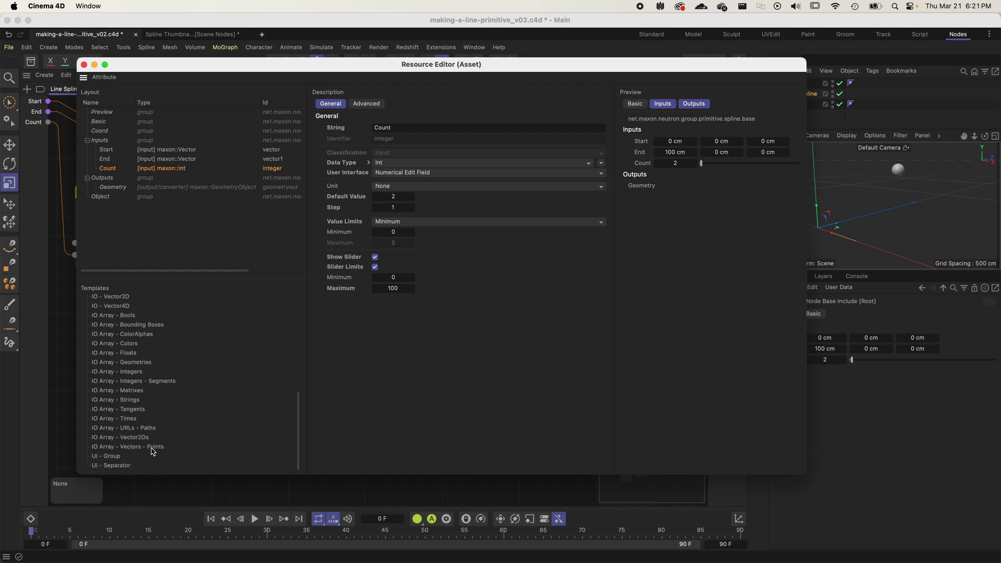
left_click_drag(114, 469, 117, 167)
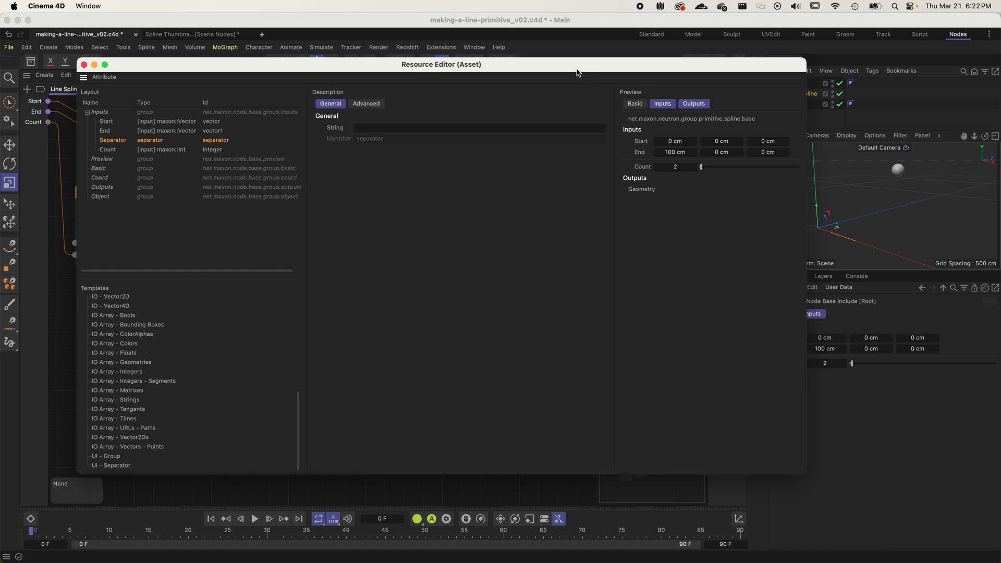
left_click_drag(576, 71, 596, 94)
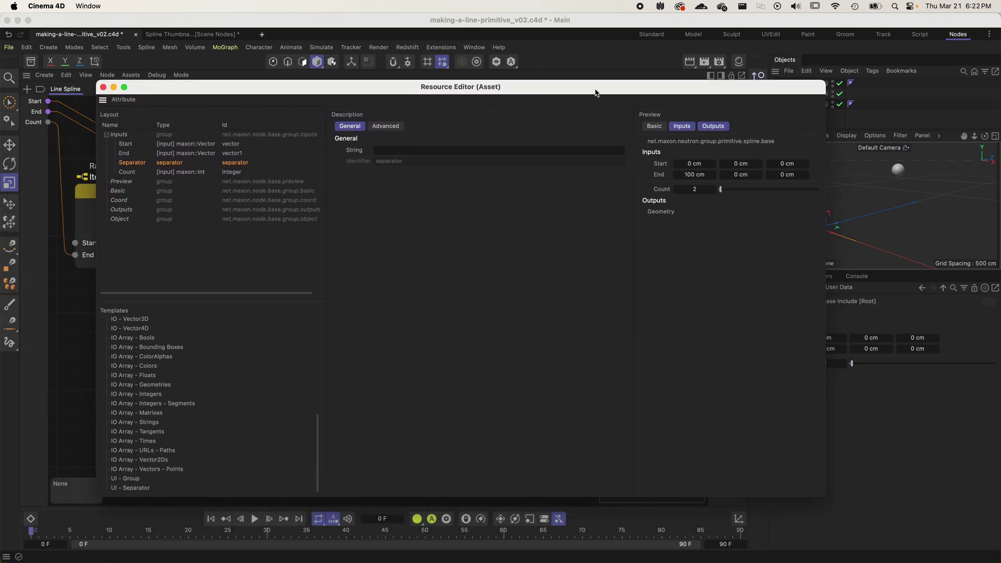
left_click(102, 88)
key("h")
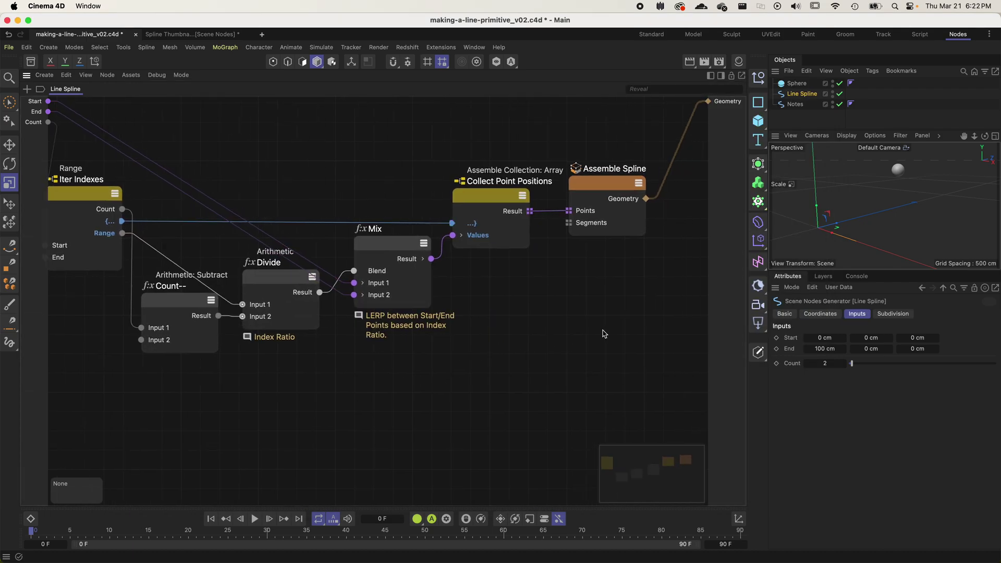
- Try a Resample Spline node with a Count of 86 in the Line Spline graph and delete the node
scroll(603, 334, "down", 2)
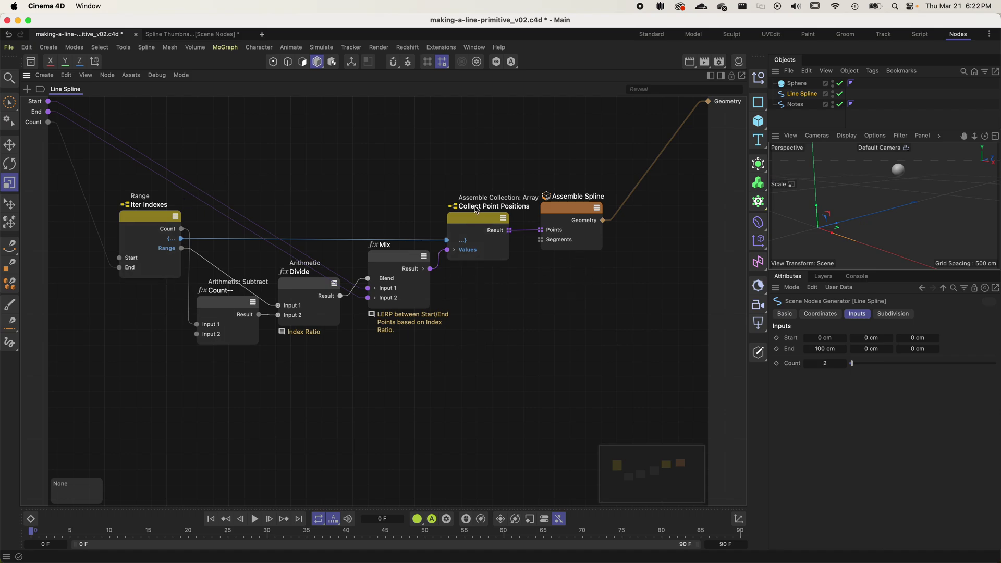
scroll(646, 302, "right", 5)
key("shift+c")
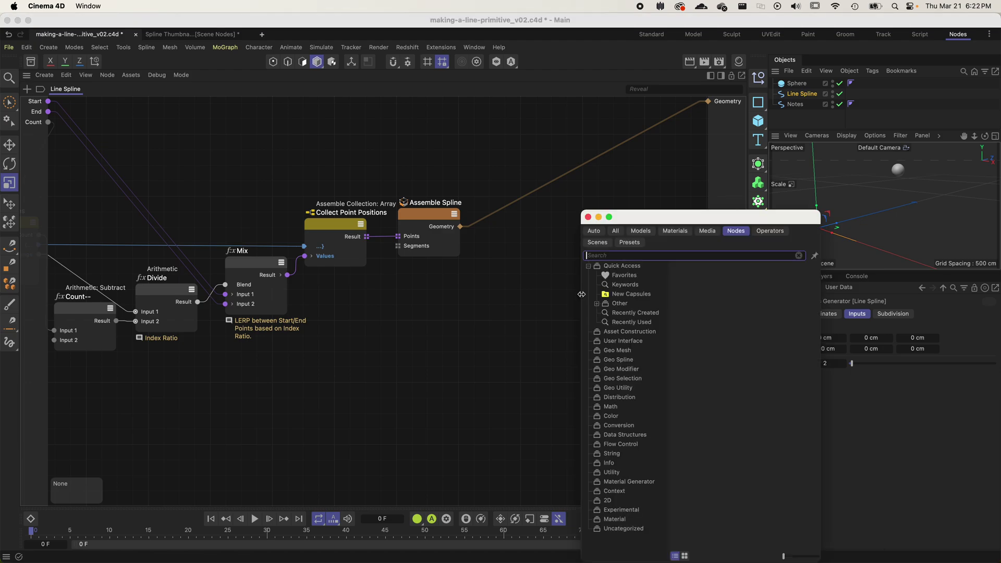
type("resam")
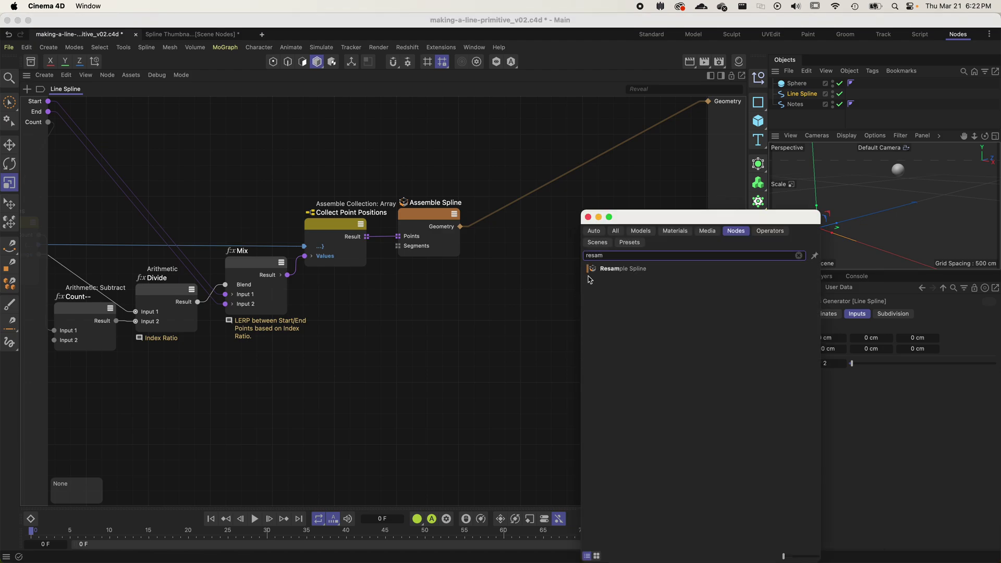
left_click_drag(617, 269, 451, 320)
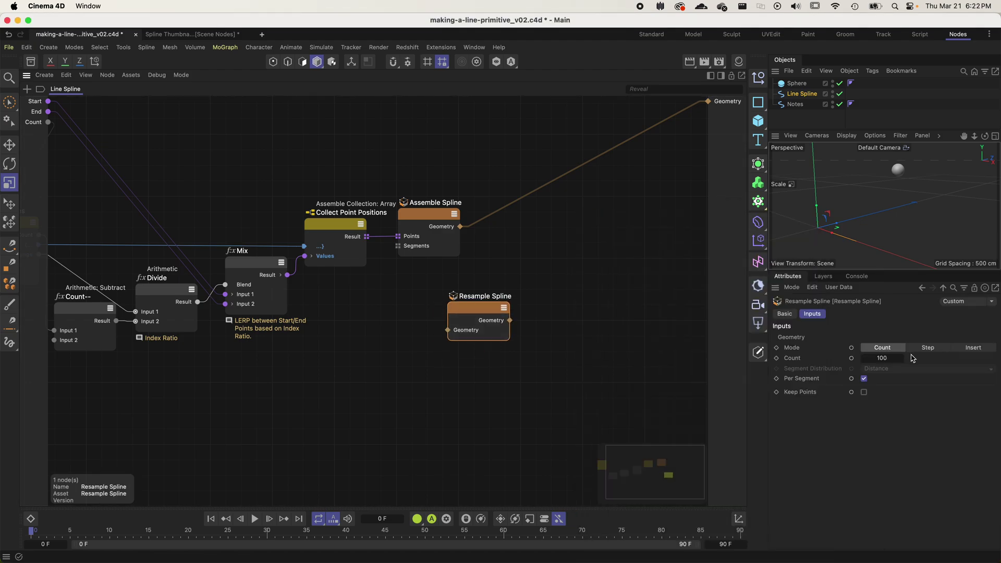
left_click_drag(882, 358, 871, 358)
left_click_drag(468, 315, 496, 296)
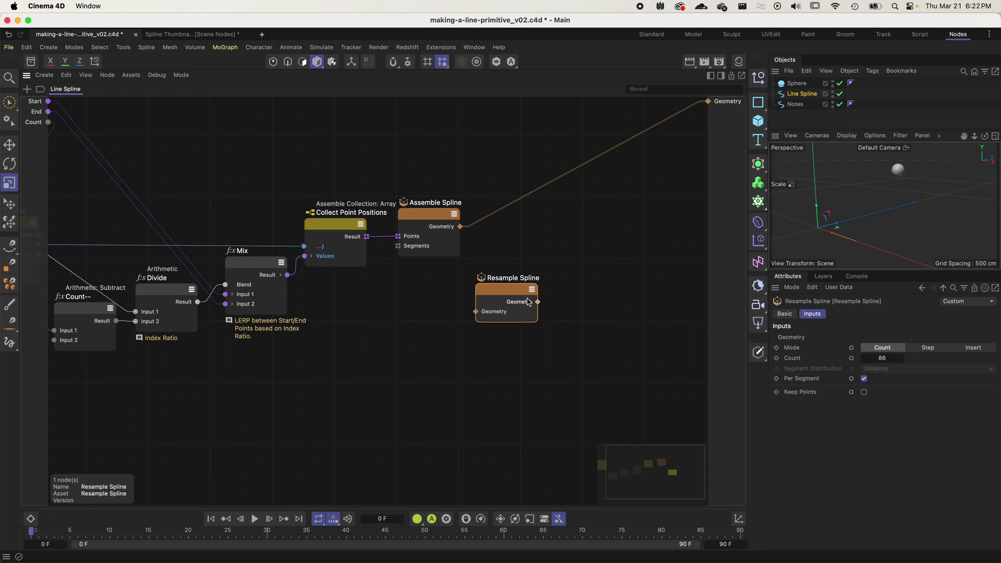
key("BackSpace")
key("h")
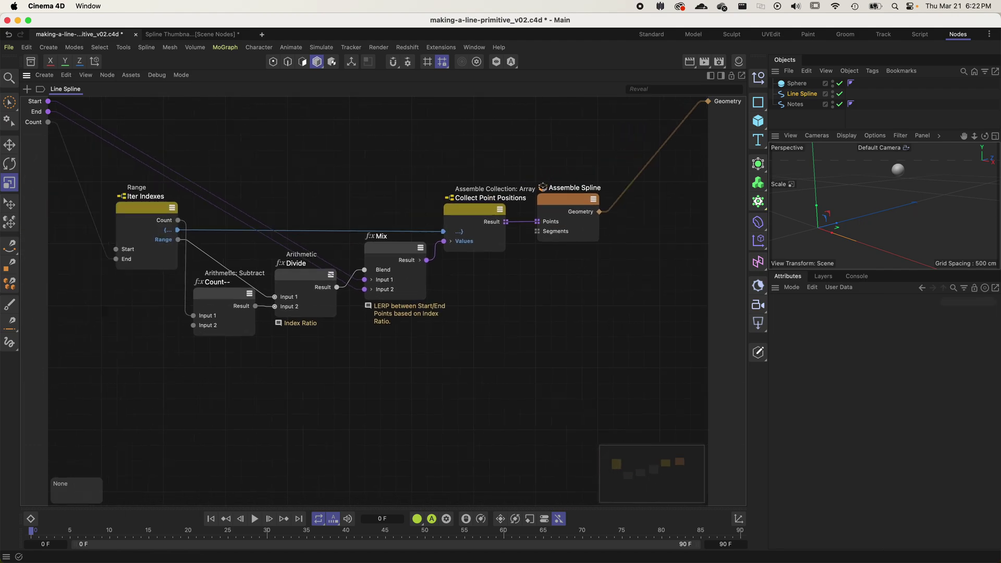
scroll(455, 295, "up", 3)
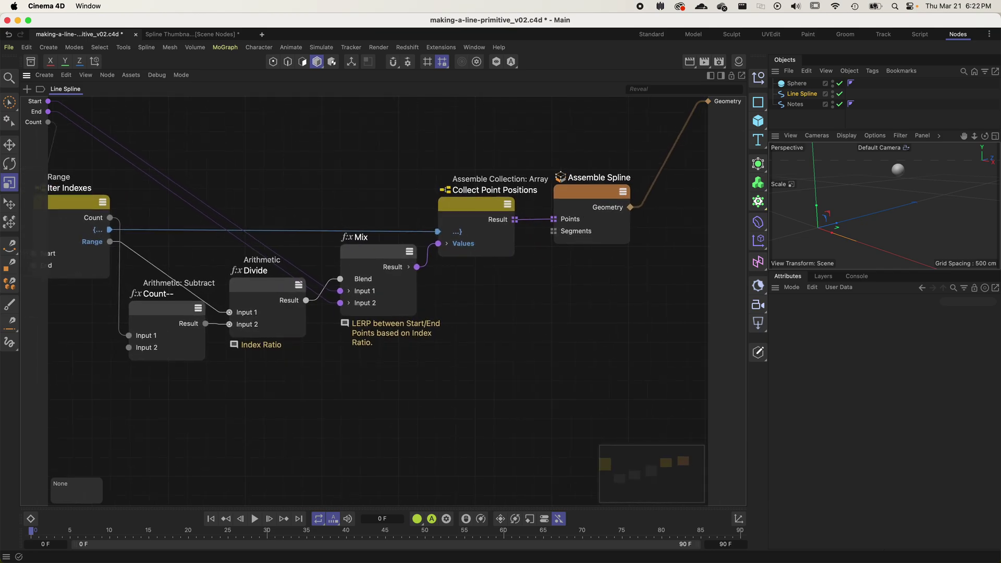
left_click(101, 207)
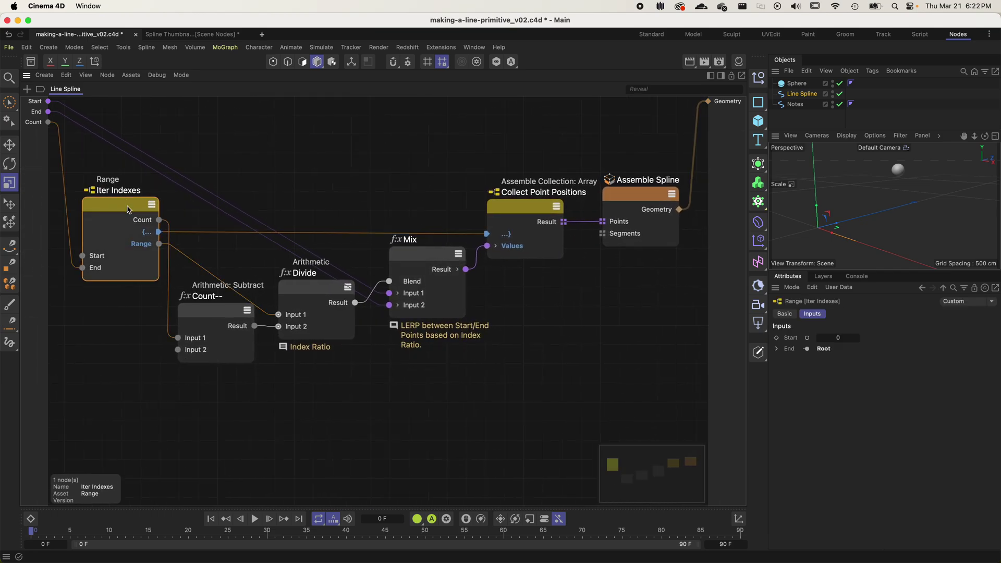
left_click(498, 220)
left_click(578, 399)
scroll(575, 381, "right", 1)
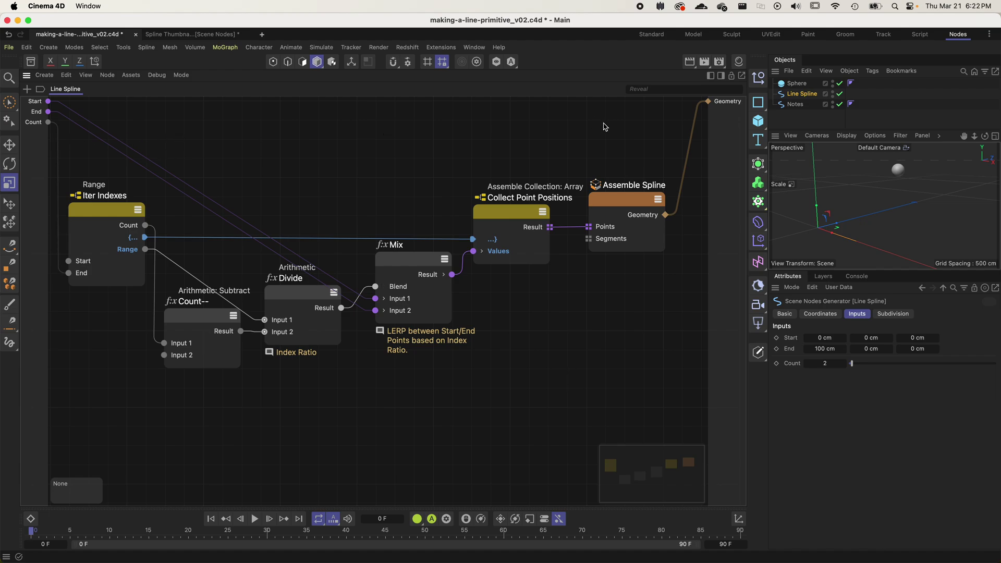
- Rename the Line Spline object as Line
double_click(801, 95)
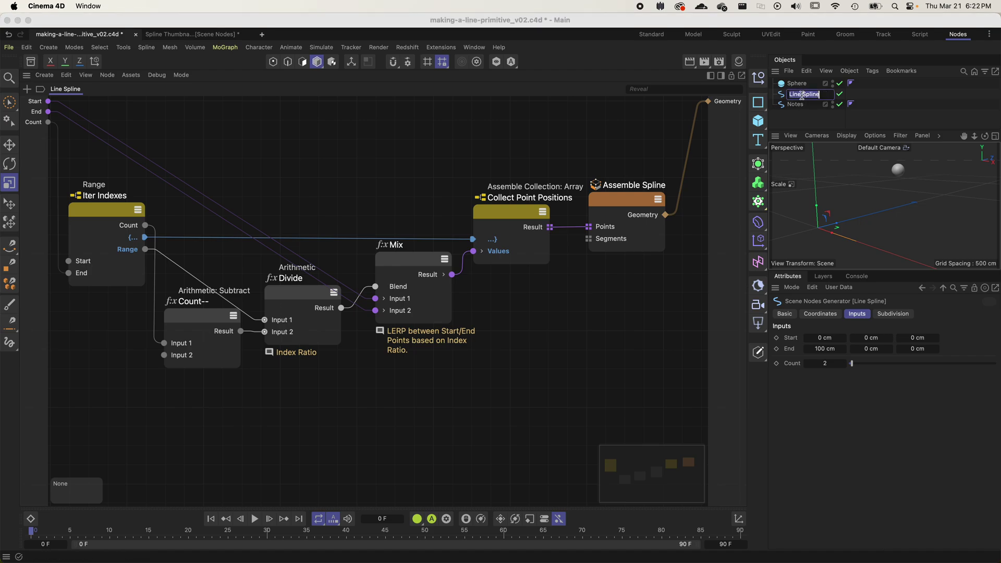
type("Line")
key("Return")
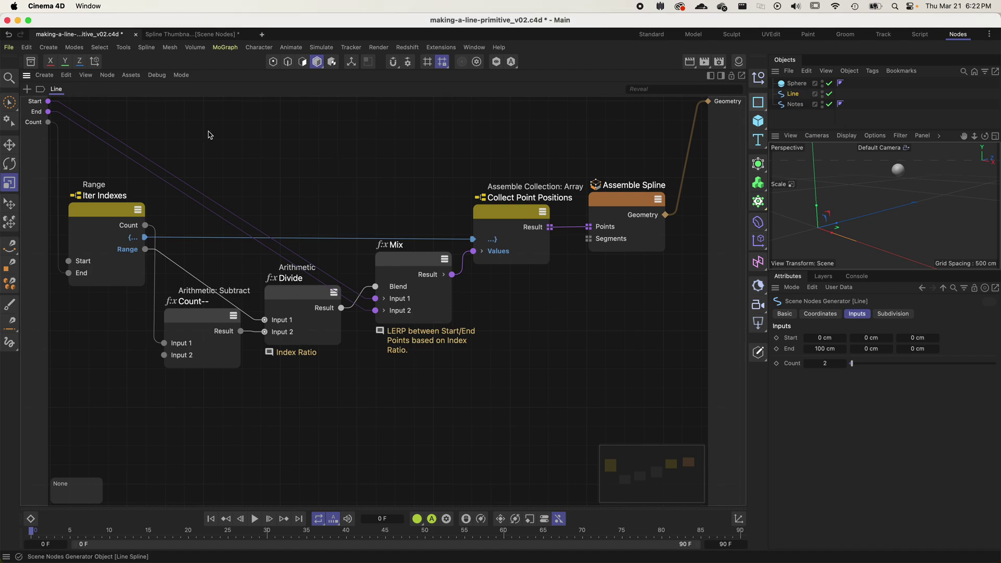
- Start converting the Line graph to an asset named Line, with version info 0.1.0 and the making-a-line-primitive_v02.c4d scene as its database
left_click(130, 76)
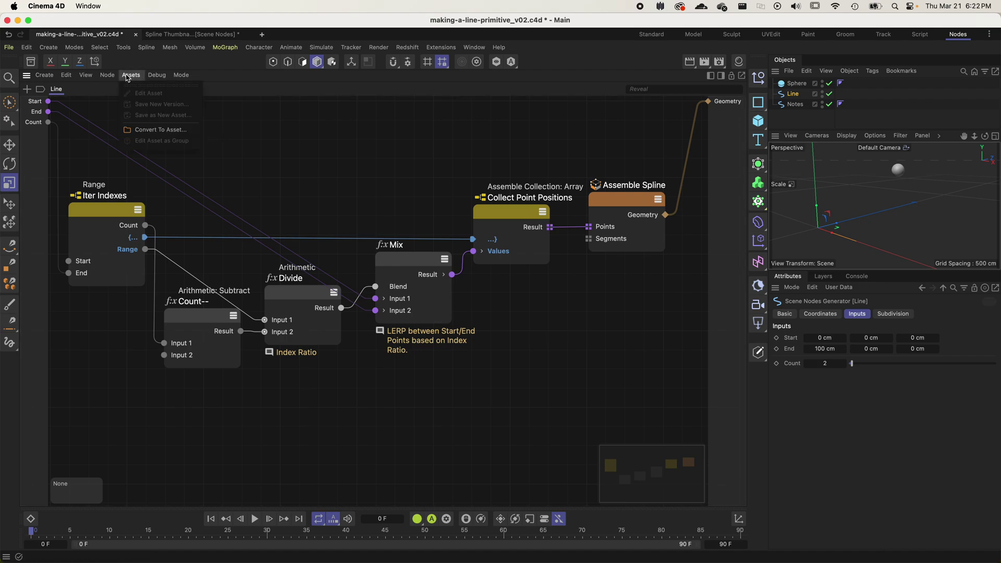
left_click(175, 129)
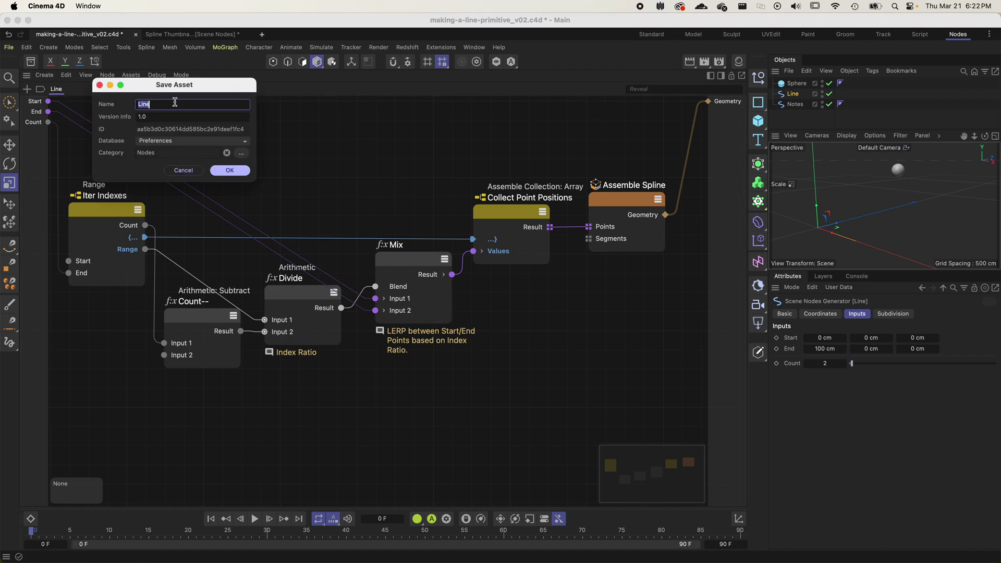
left_click_drag(168, 85, 295, 107)
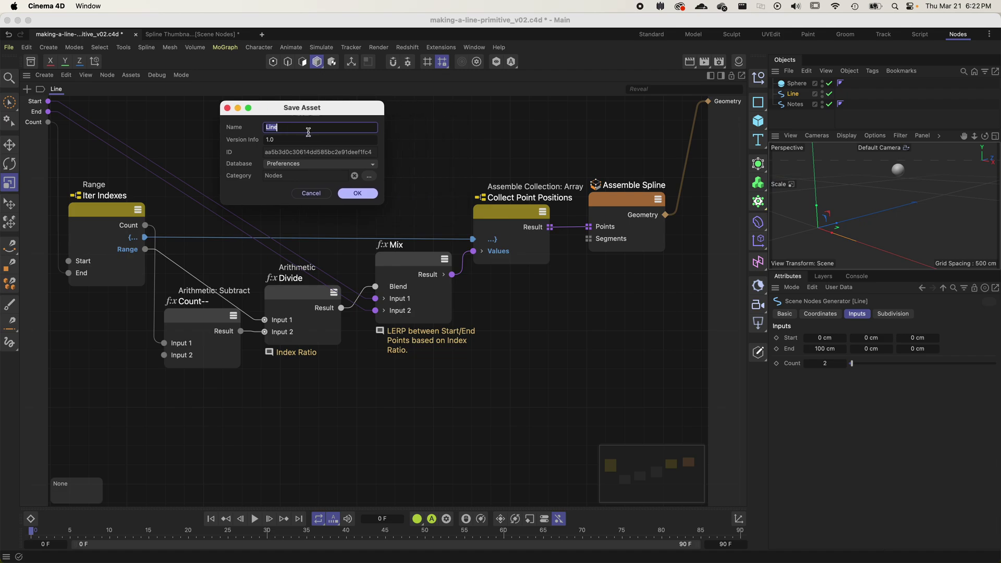
key("Tab")
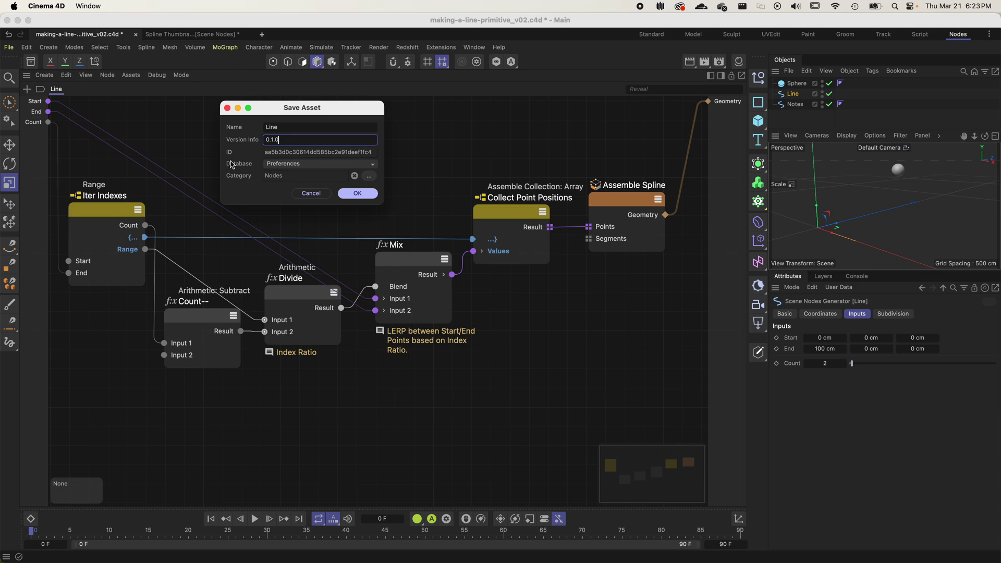
left_click(287, 164)
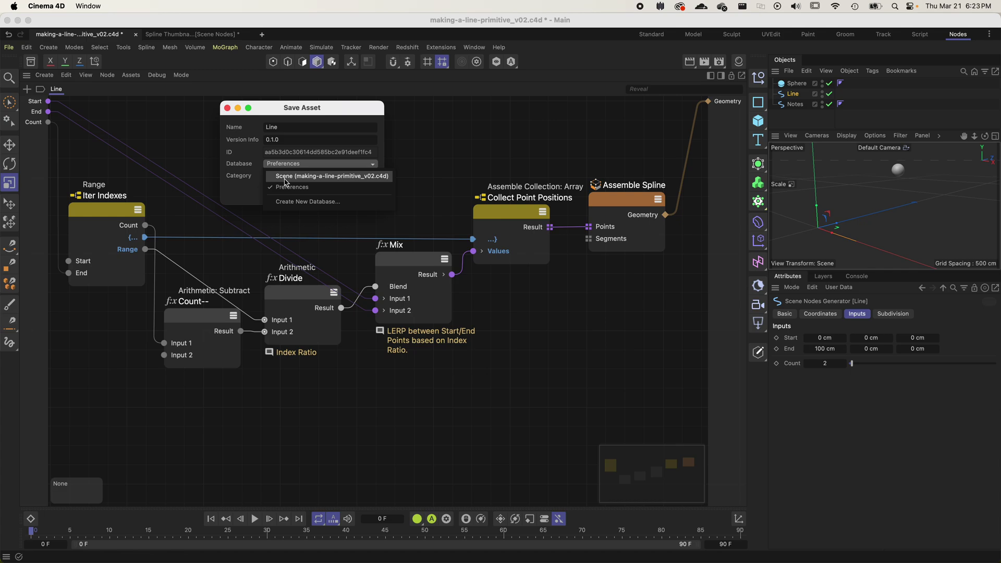
left_click(285, 177)
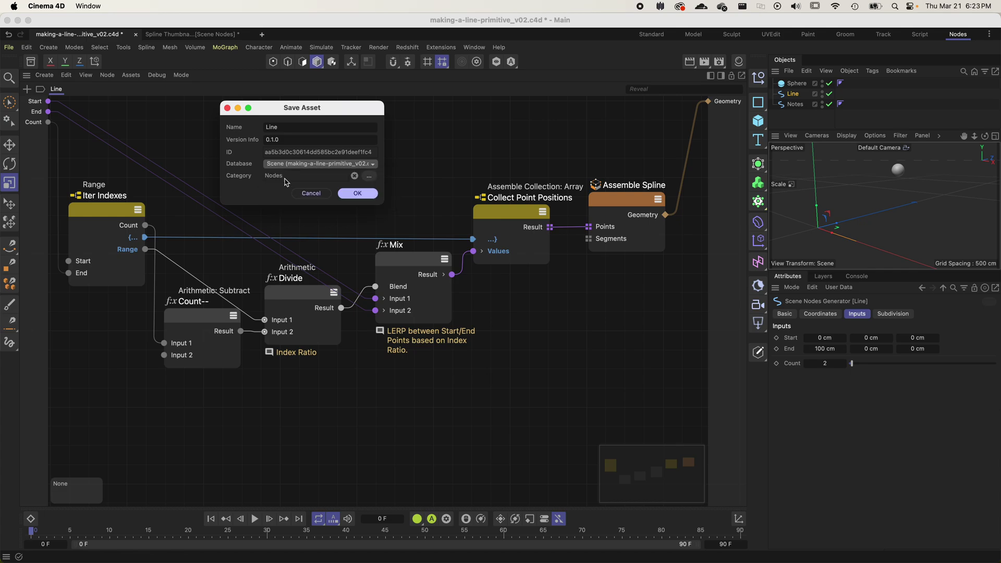
- Assign the Line asset to the Geo Spline category under Nodes and save it
left_click(370, 177)
left_click(265, 112)
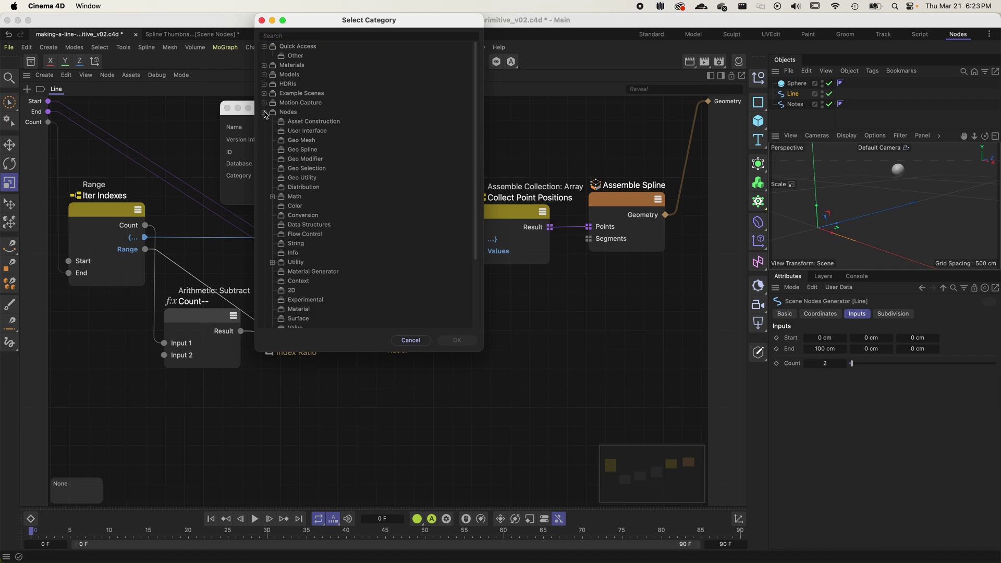
left_click(314, 151)
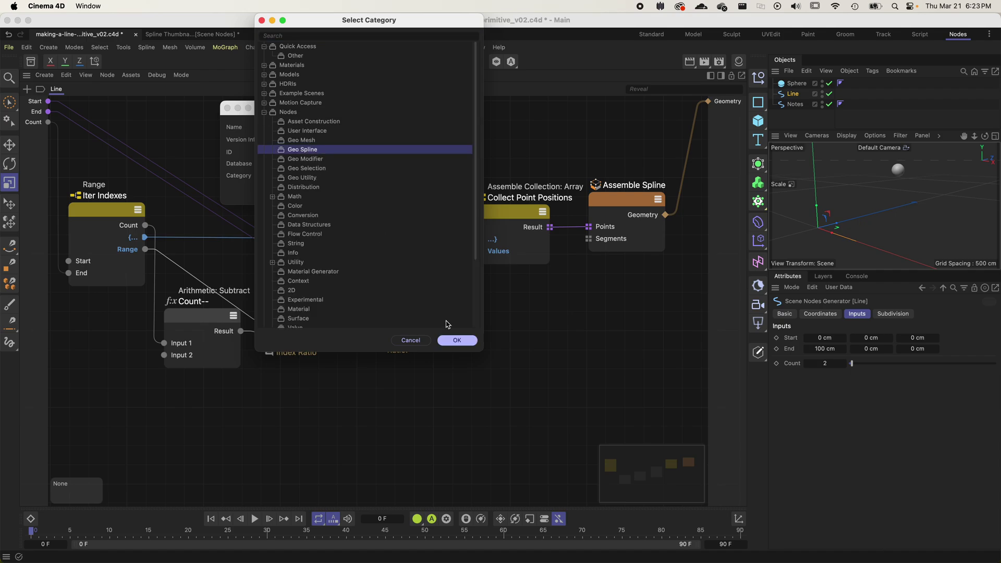
left_click(457, 340)
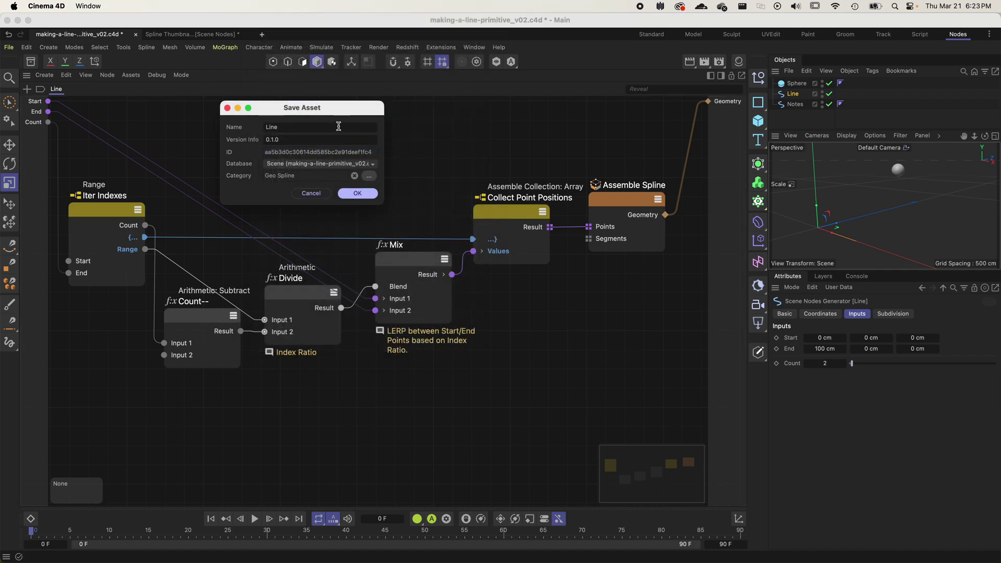
left_click(358, 193)
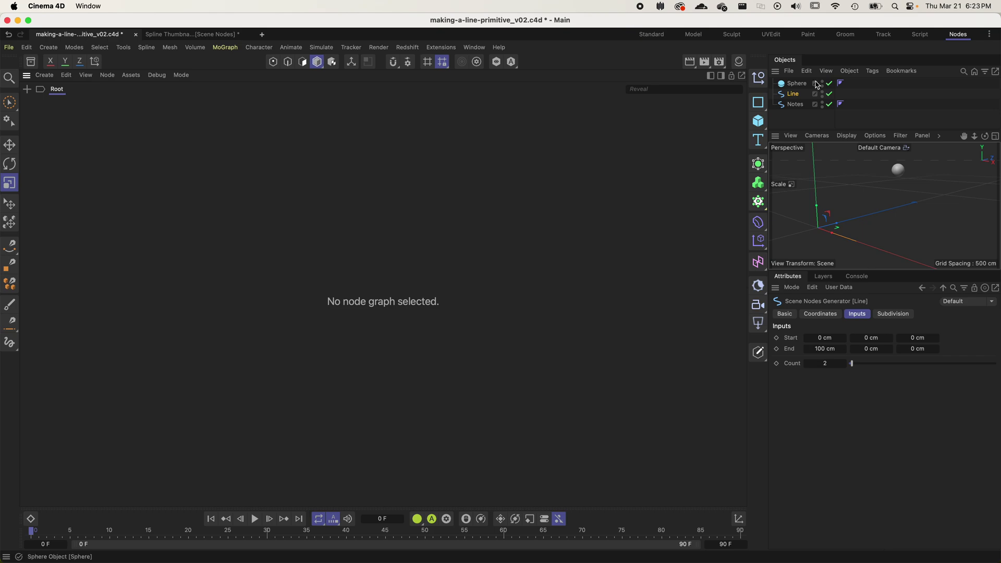
- Add the Geo Spline Line asset to the scene objects and set its Start to 40, 64, 0 cm and End to 100, 113, 0 cm
left_click(787, 113)
left_click(794, 97)
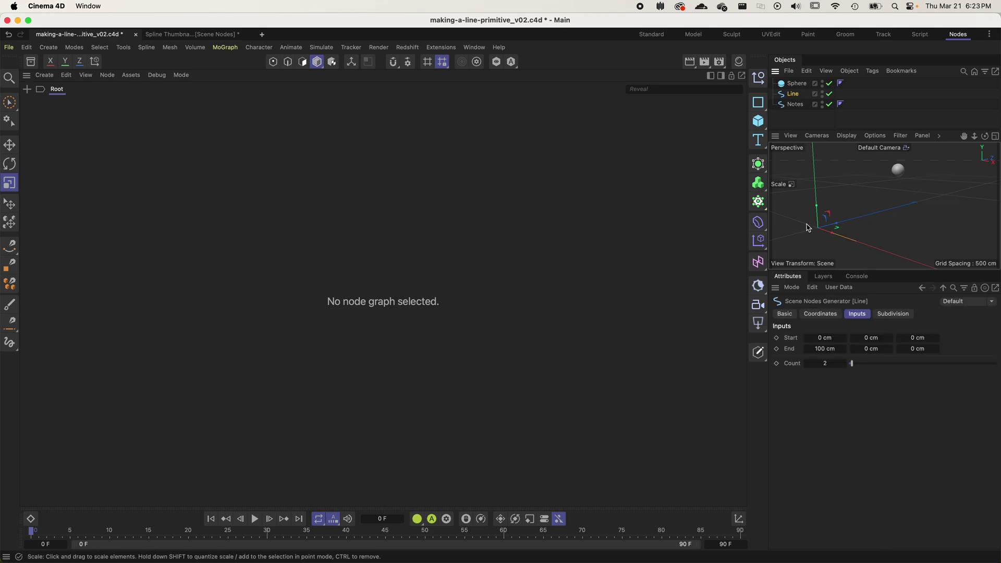
left_click(796, 119)
key("shift+c")
type("line")
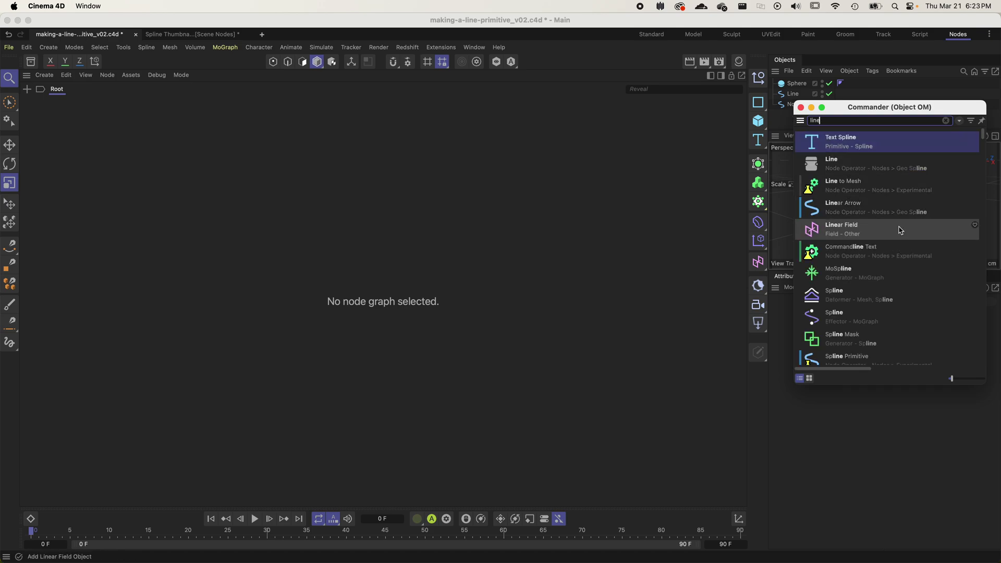
left_click(901, 165)
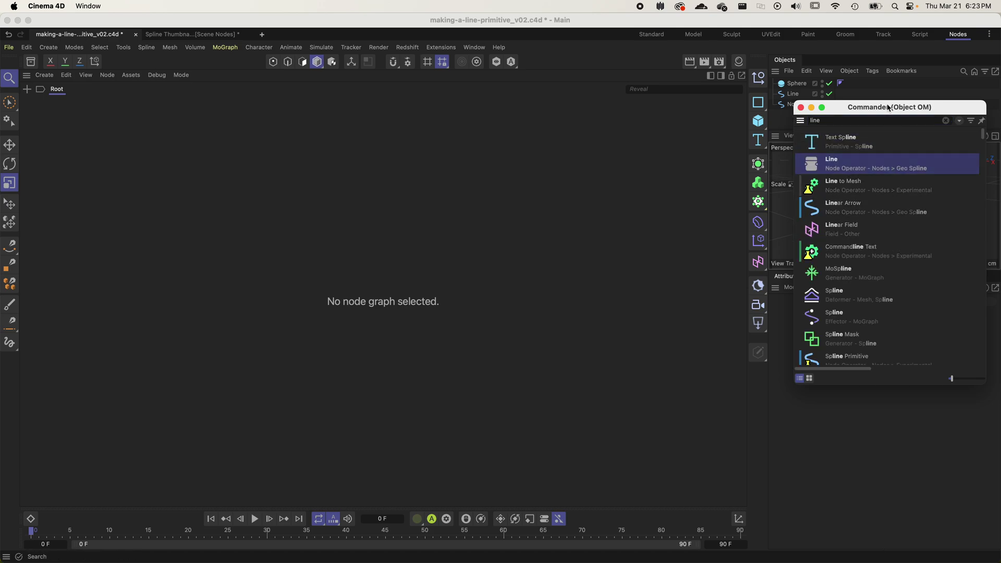
left_click_drag(886, 111, 543, 188)
left_click_drag(521, 241, 794, 107)
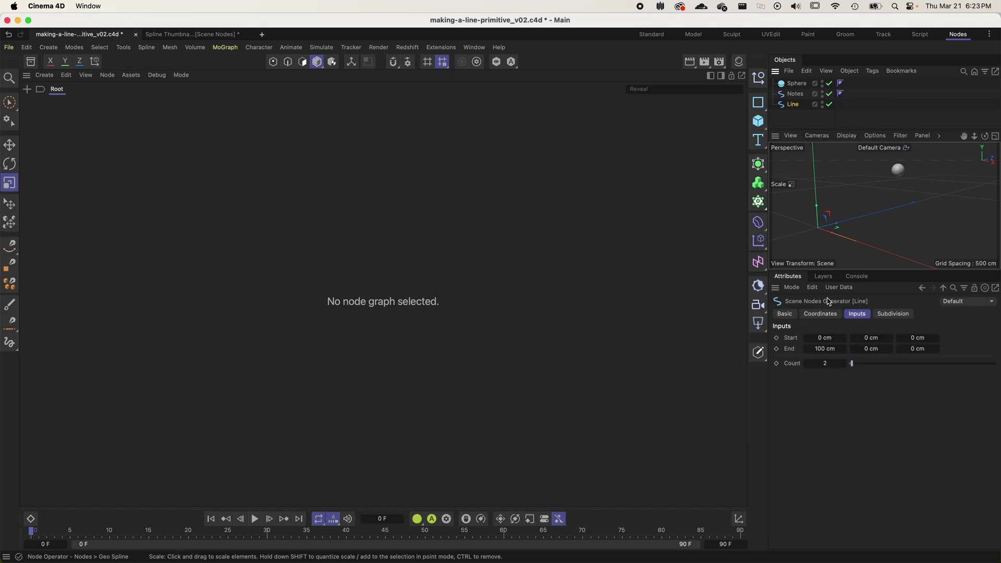
left_click_drag(822, 335, 887, 349)
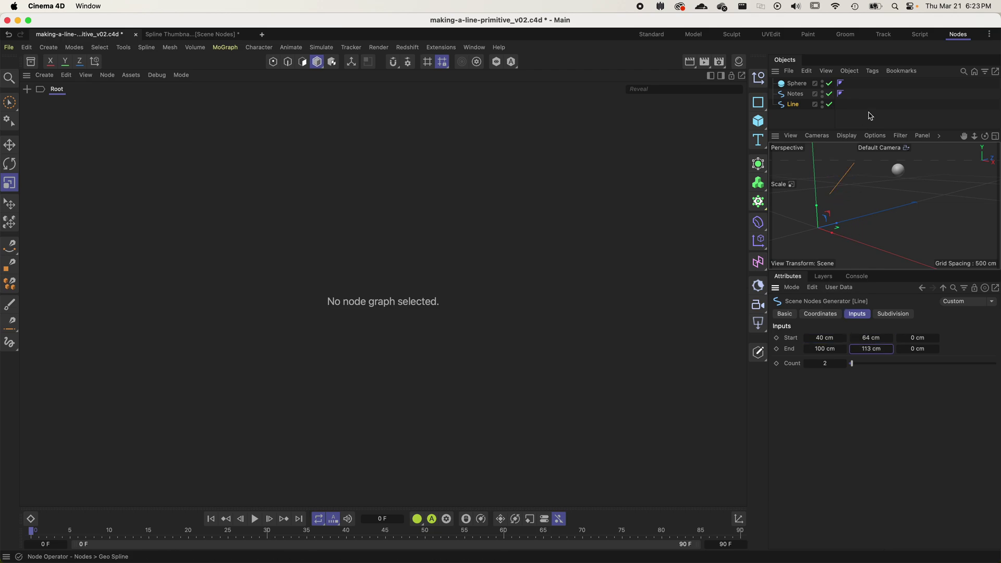
- Add a Line asset node to the Notes graph and connect its Geometry to the graph's Geometry output
left_click(793, 94)
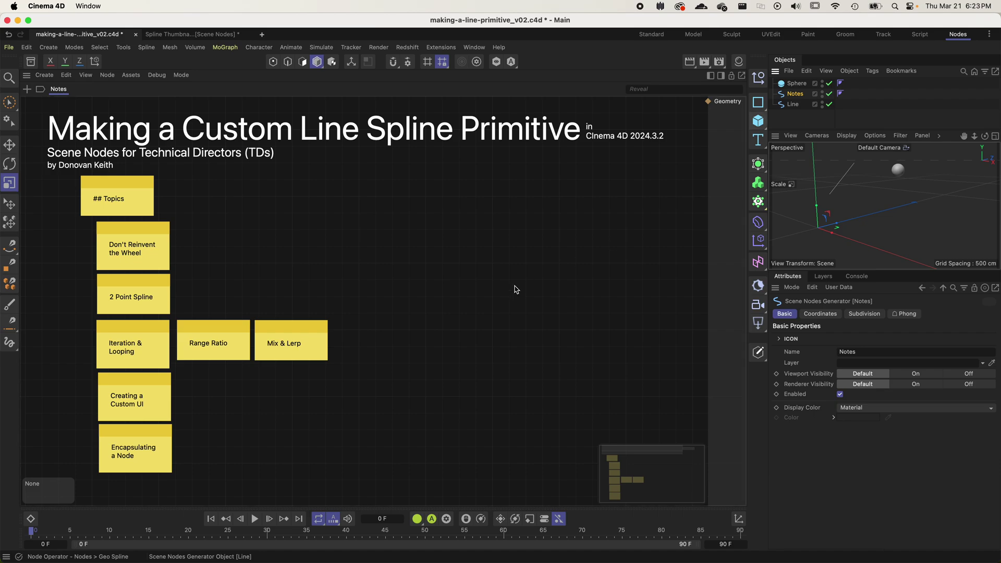
key("shift+c")
type("line")
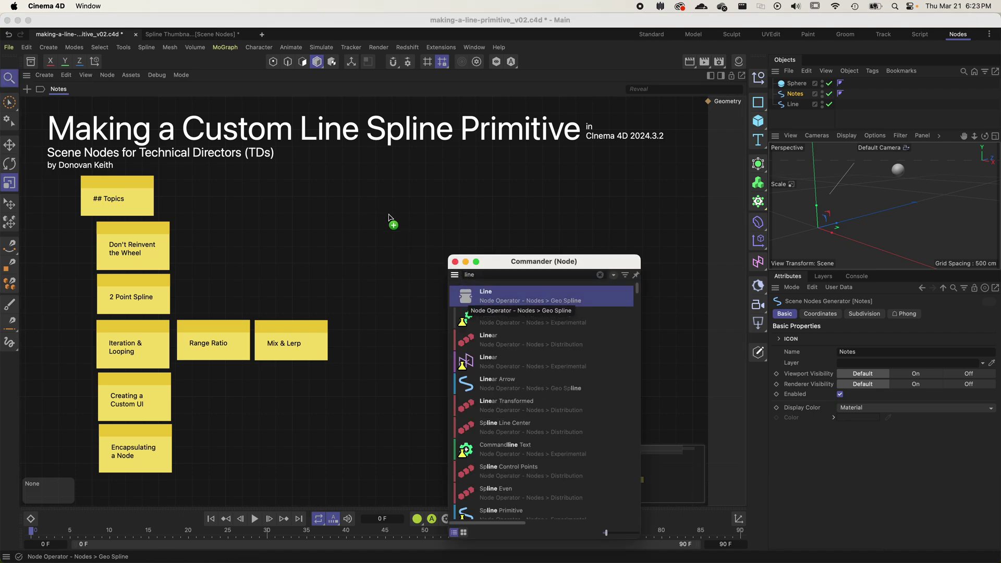
key("Return")
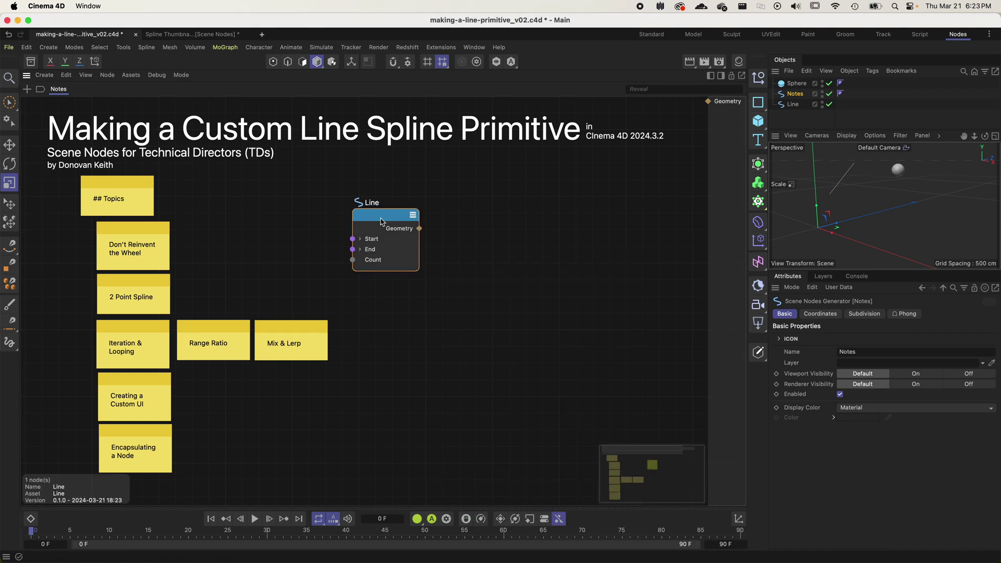
left_click_drag(396, 235, 420, 255)
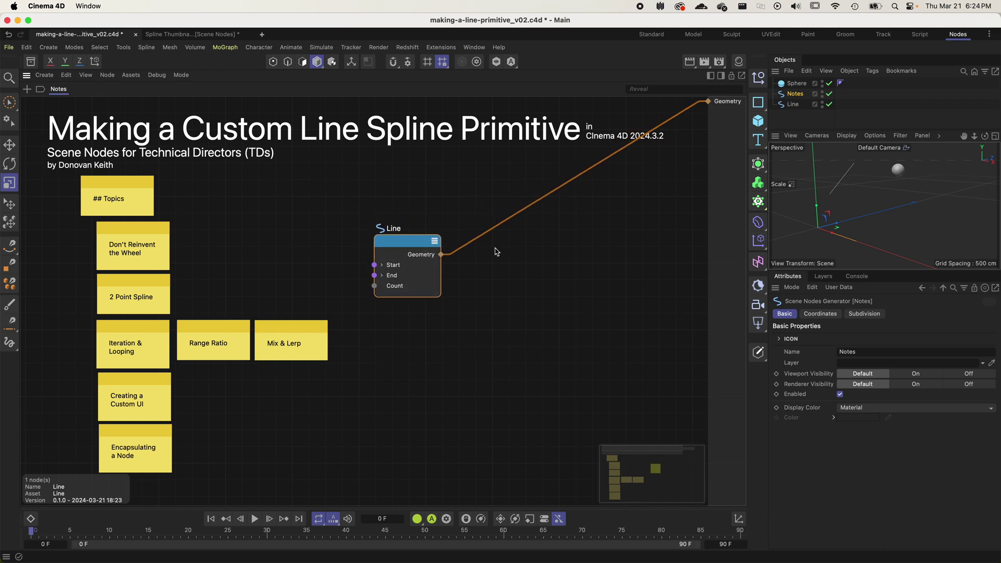
- Set the Line node's Start to 63, 0, 0 cm and its End to 142, 56, 24 cm
left_click(415, 247)
left_click_drag(830, 334, 912, 349)
left_click_drag(830, 349, 932, 349)
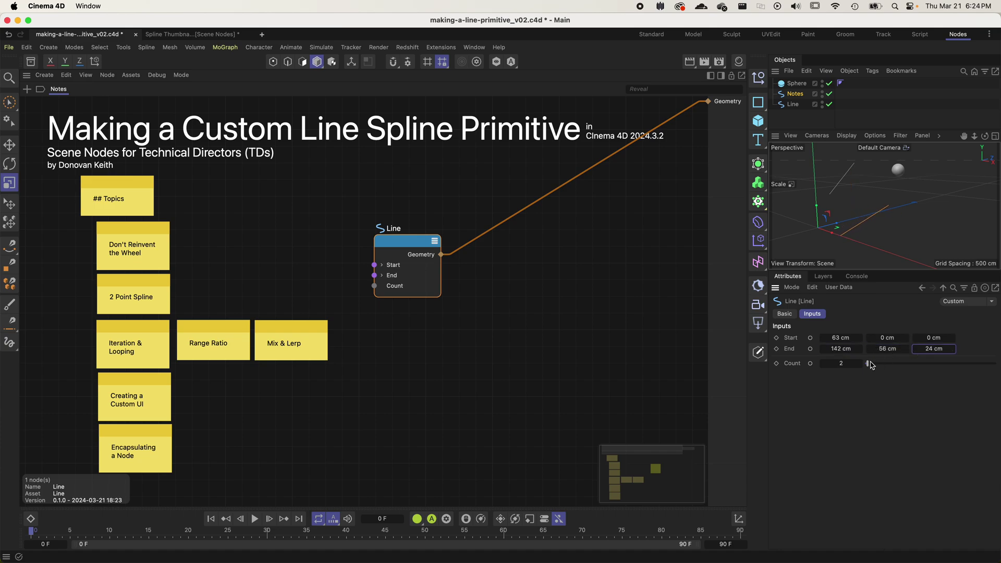
left_click(636, 355)
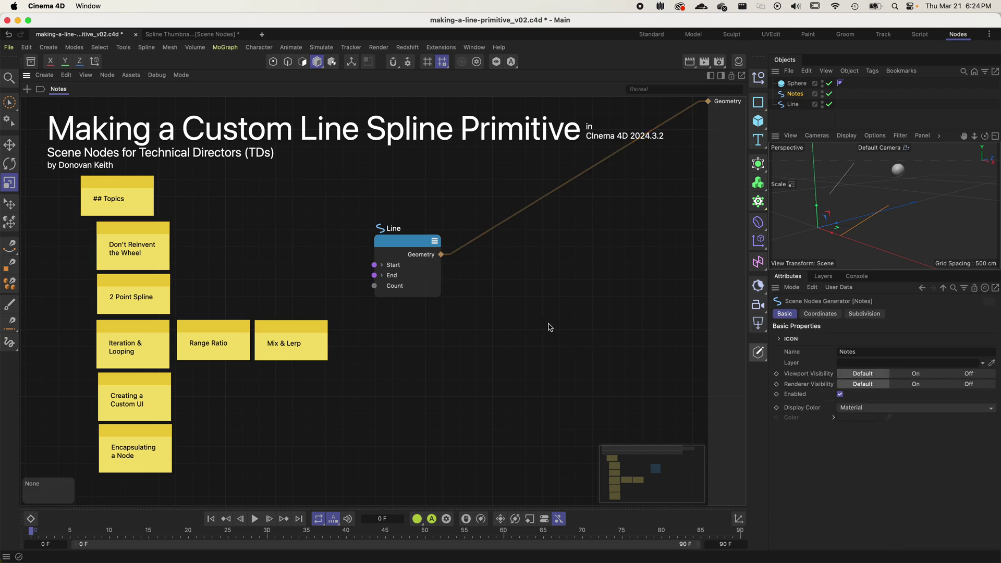
- Reposition the Line node in the Notes graph and convert it for editing as a group
mouse_move(405, 244)
left_mouse_down()
mouse_move(419, 261)
mouse_move(414, 294)
mouse_move(414, 245)
mouse_move(502, 240)
mouse_move(386, 245)
left_mouse_up()
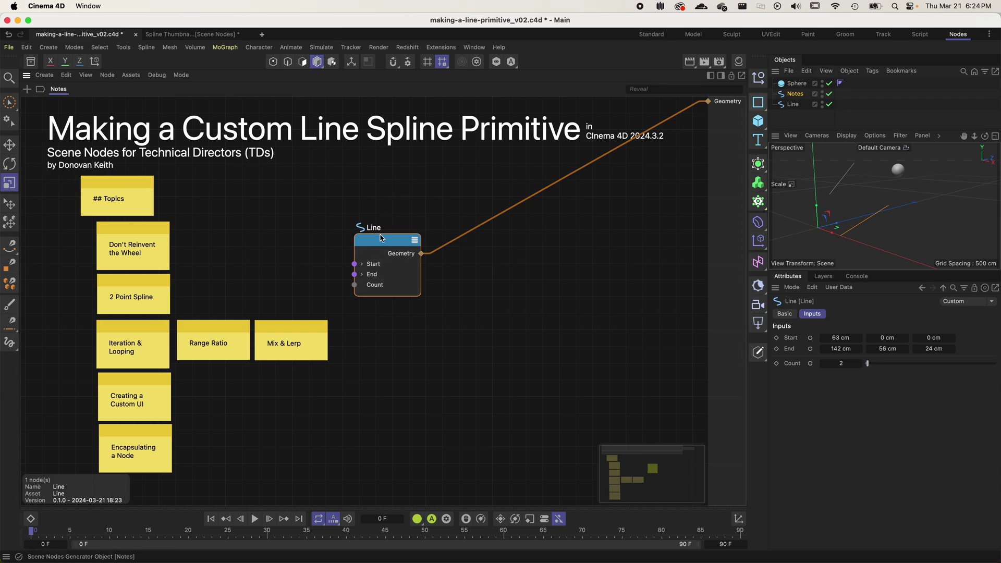
left_click_drag(382, 235, 417, 241)
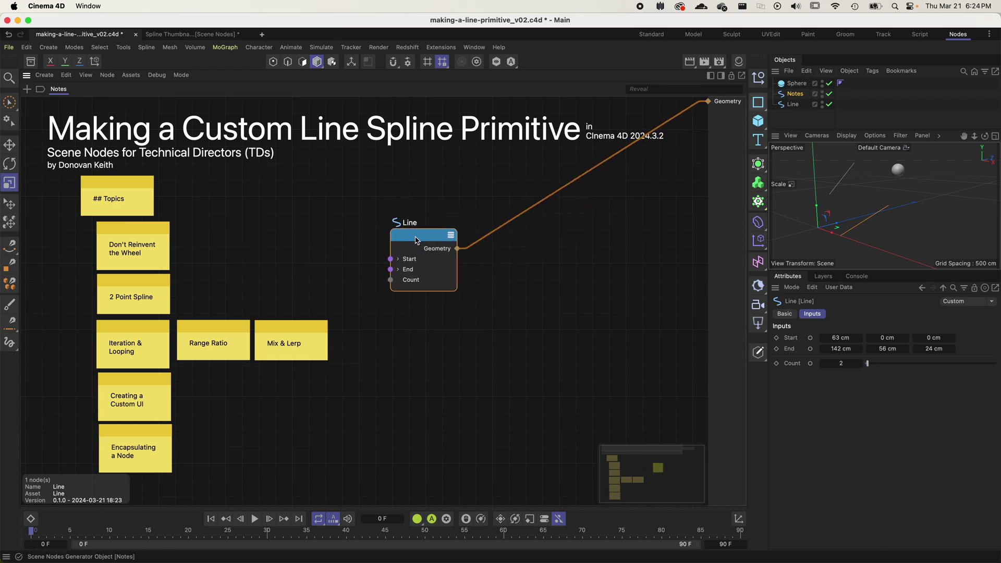
left_click(131, 75)
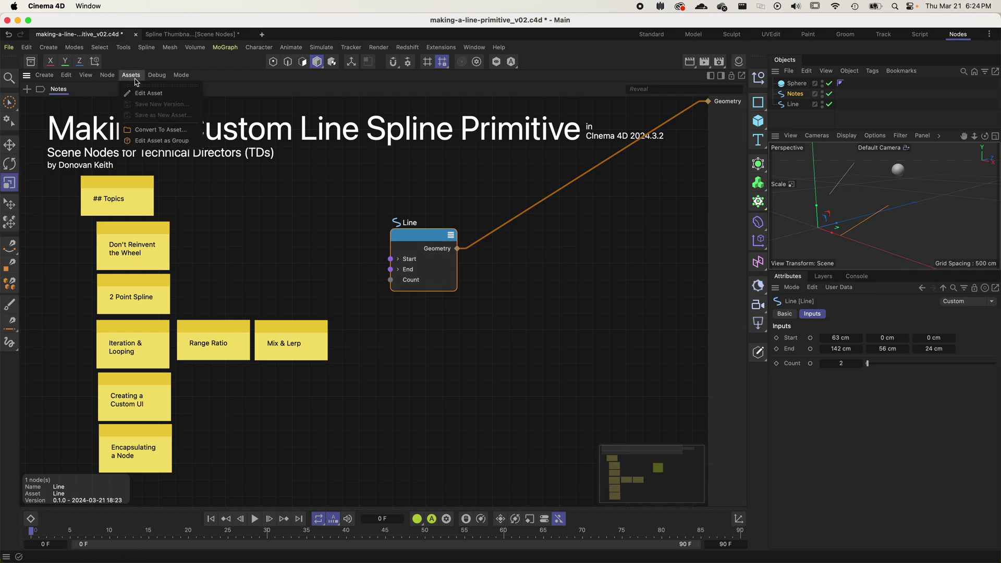
left_click(160, 142)
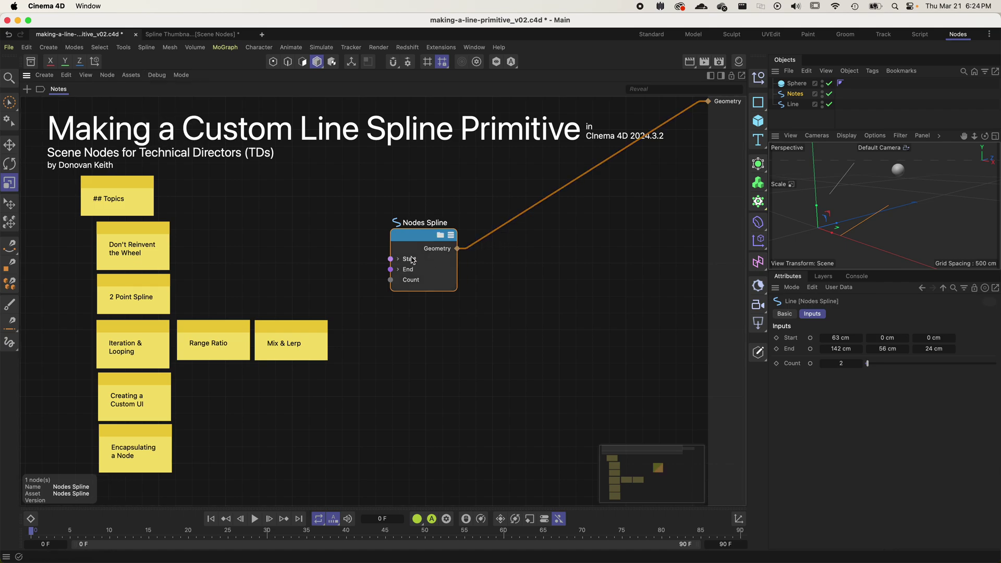
- Remove the Count, Start and End ports from the Nodes Spline group node
left_click(416, 287)
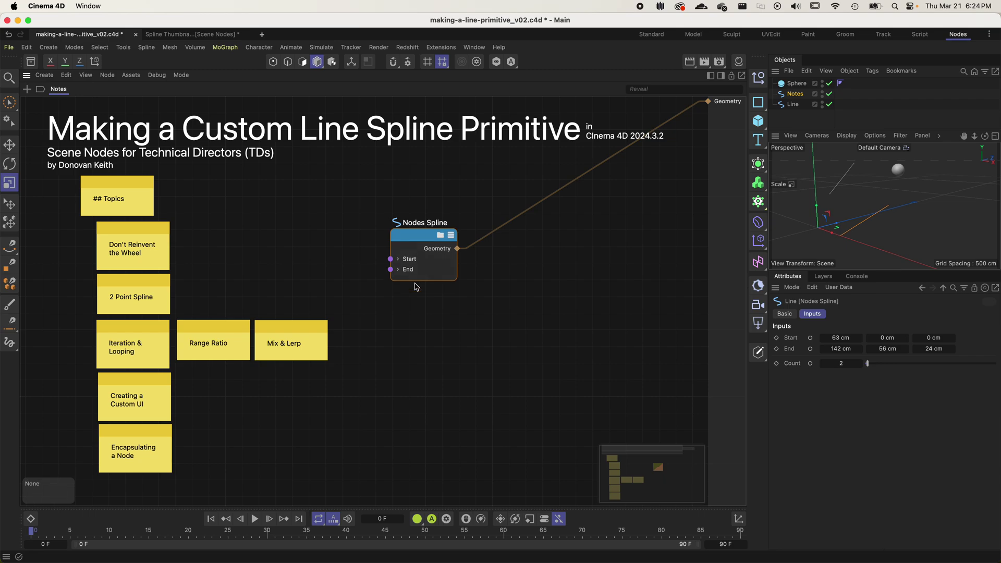
left_click(409, 259)
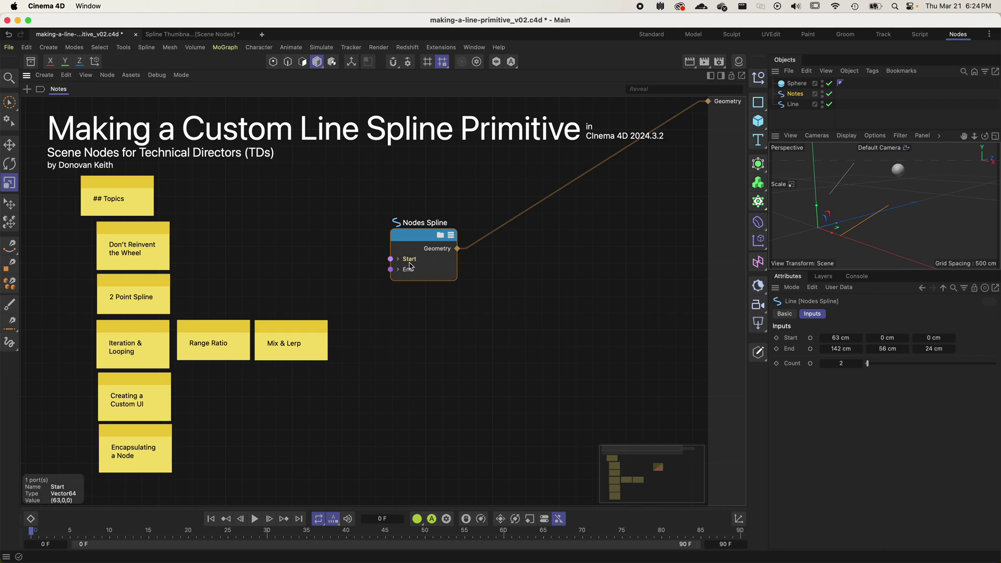
left_click(408, 270, "shift")
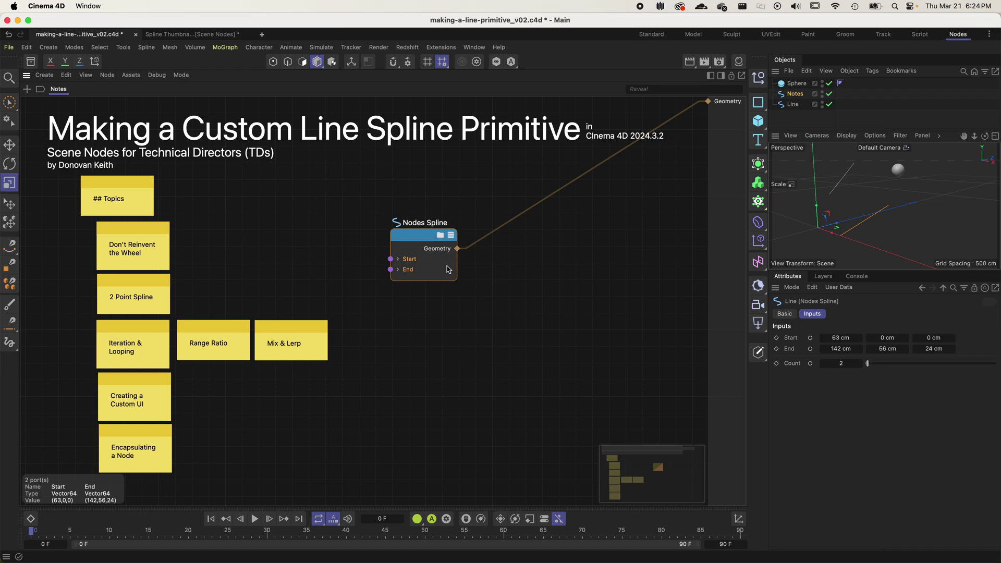
key("BackSpace")
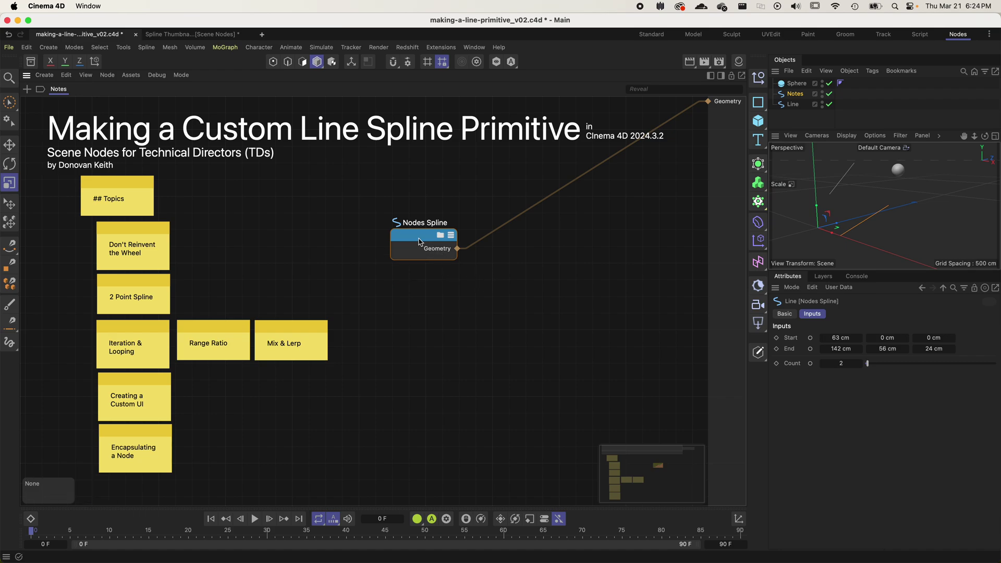
- Set the group node's default Start to 0, 0, 0 cm and End to 100, 0, 0 cm
left_click(420, 242)
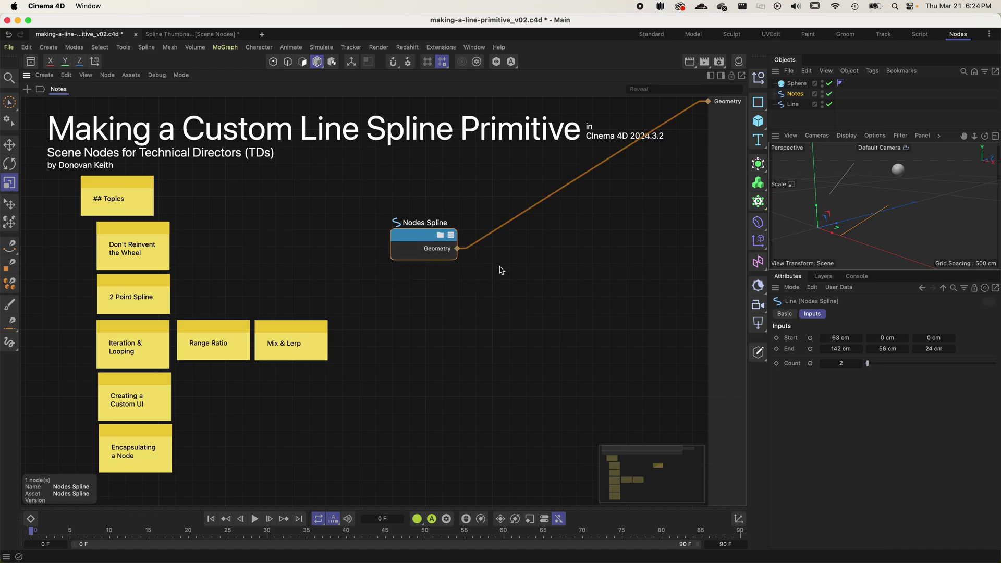
left_click(853, 339)
type("0")
key("Return")
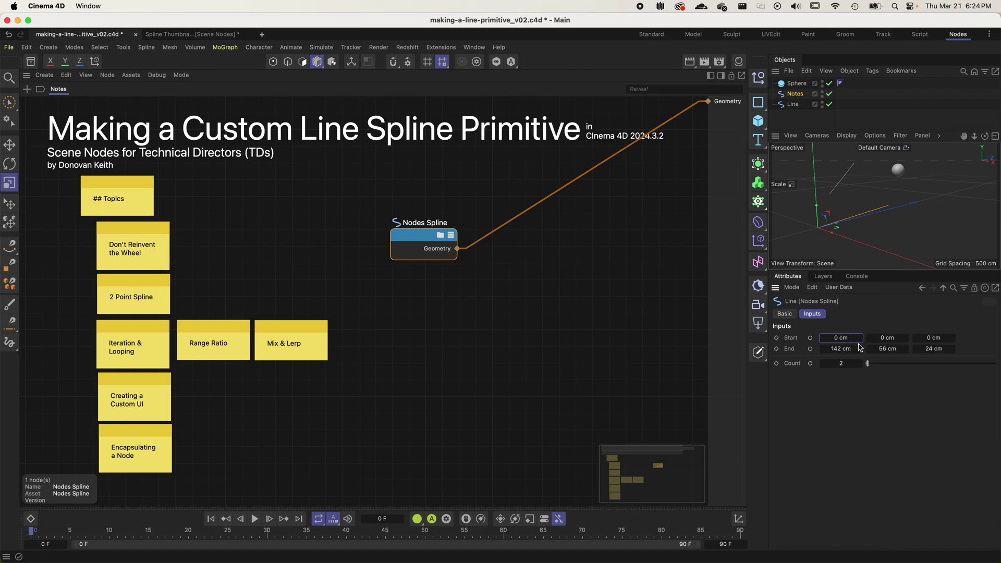
left_click(861, 348)
type("100")
key("Return")
left_click(901, 349)
type("0")
key("Return")
left_click(954, 349)
type("0")
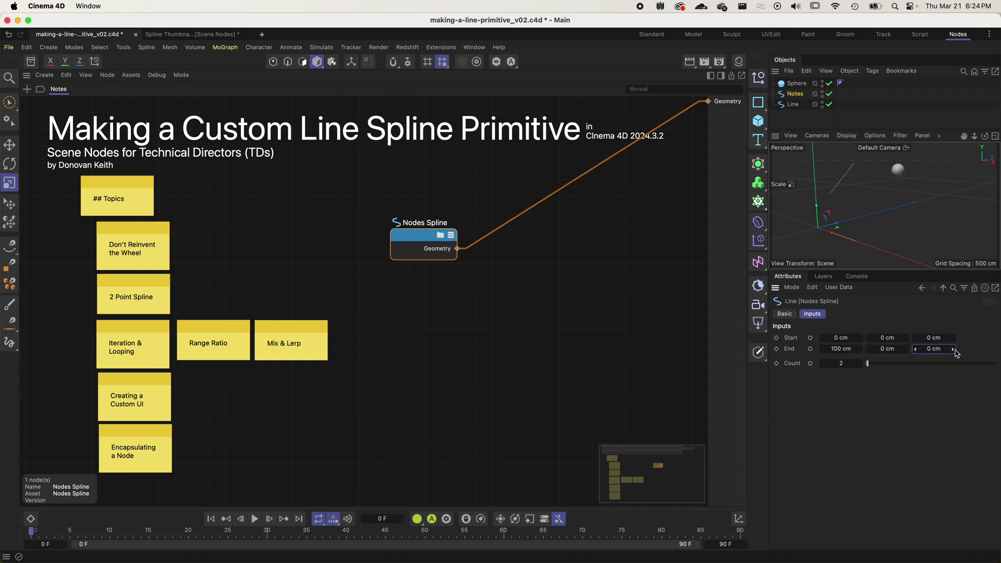
- Rename the Nodes Spline group node as Line
left_click(412, 235)
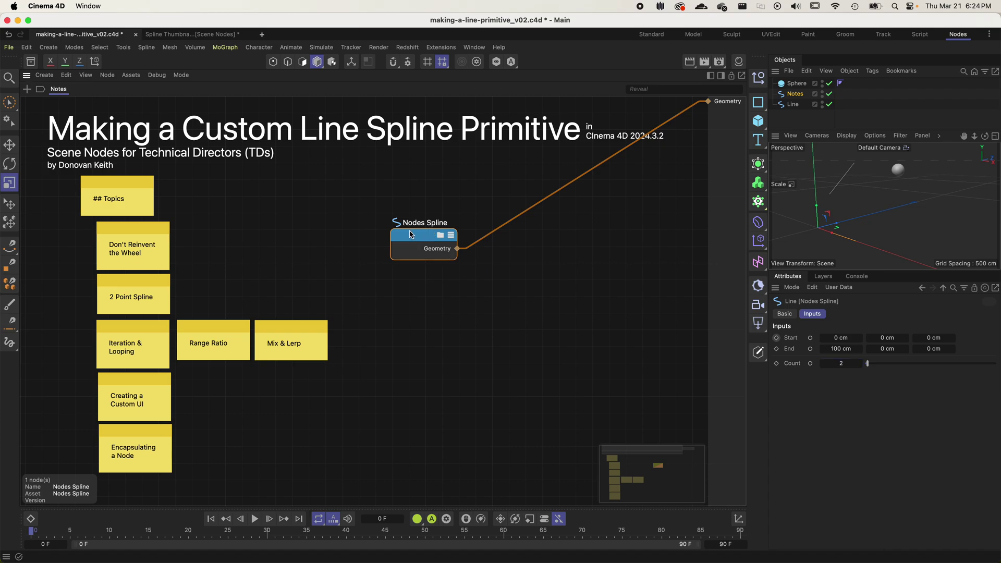
double_click(412, 223)
type("Line")
key("Return")
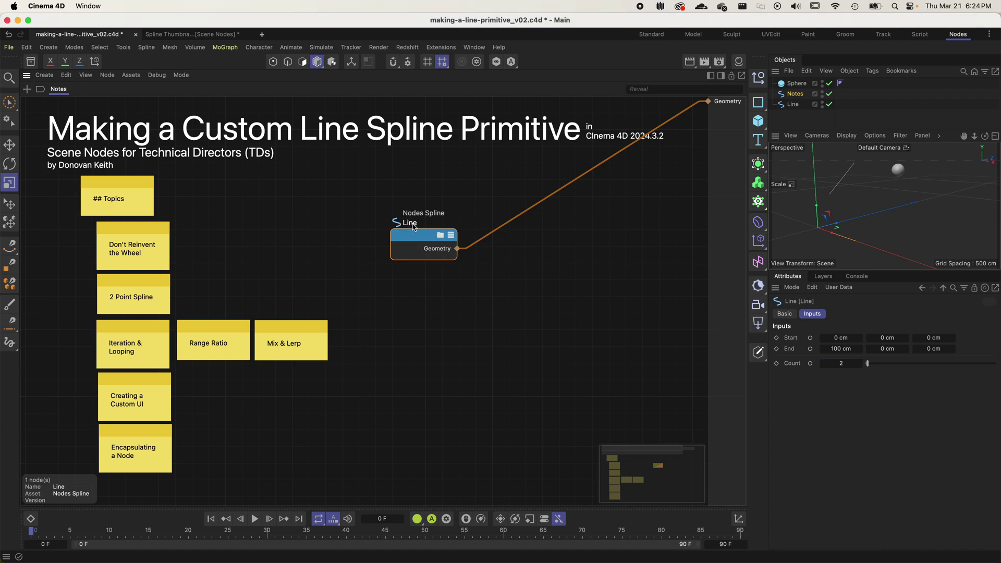
- Enter the Line group and save it as a new version, 0.1.1, of the Line asset in the Geo Spline category
left_click(439, 236)
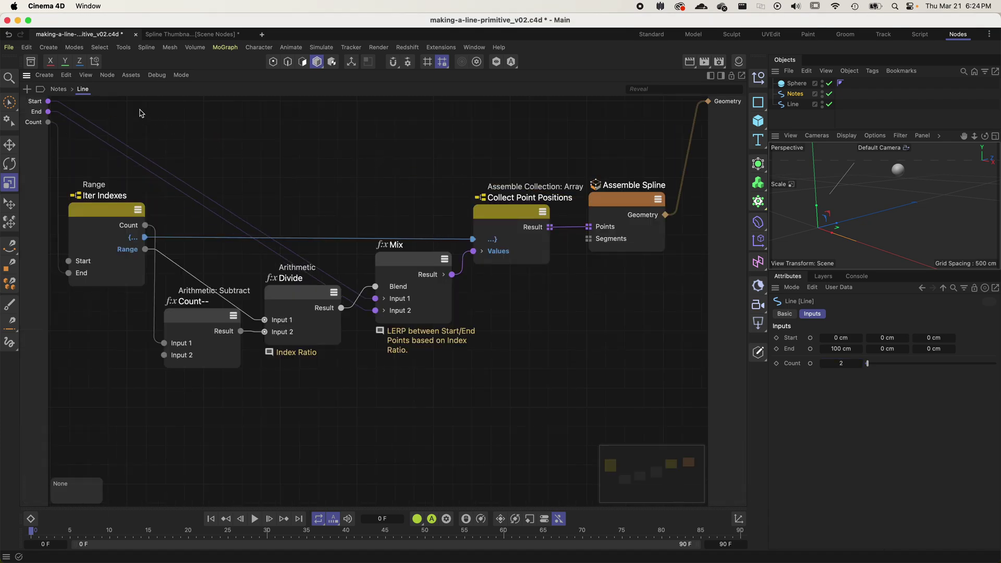
left_click(130, 76)
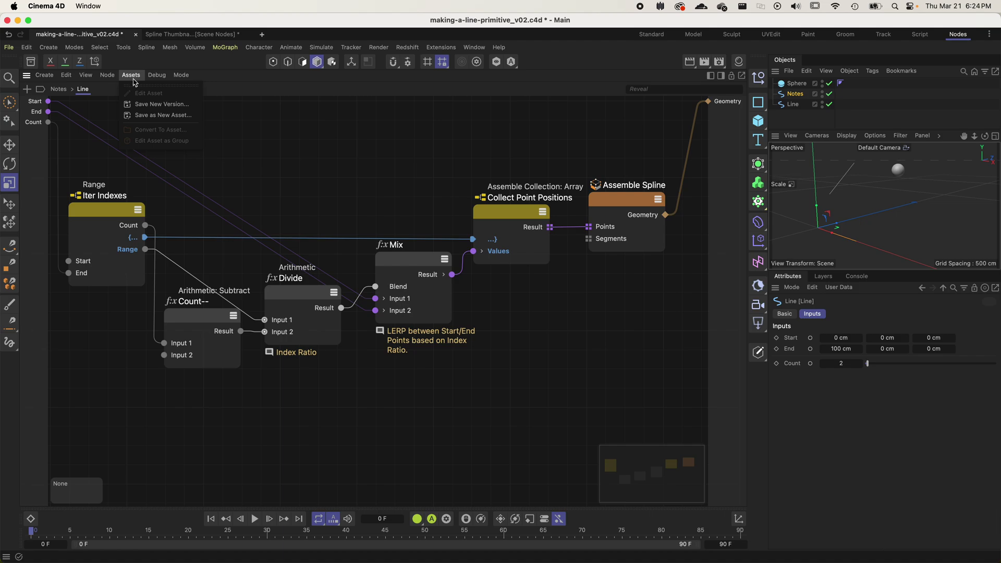
left_click(160, 104)
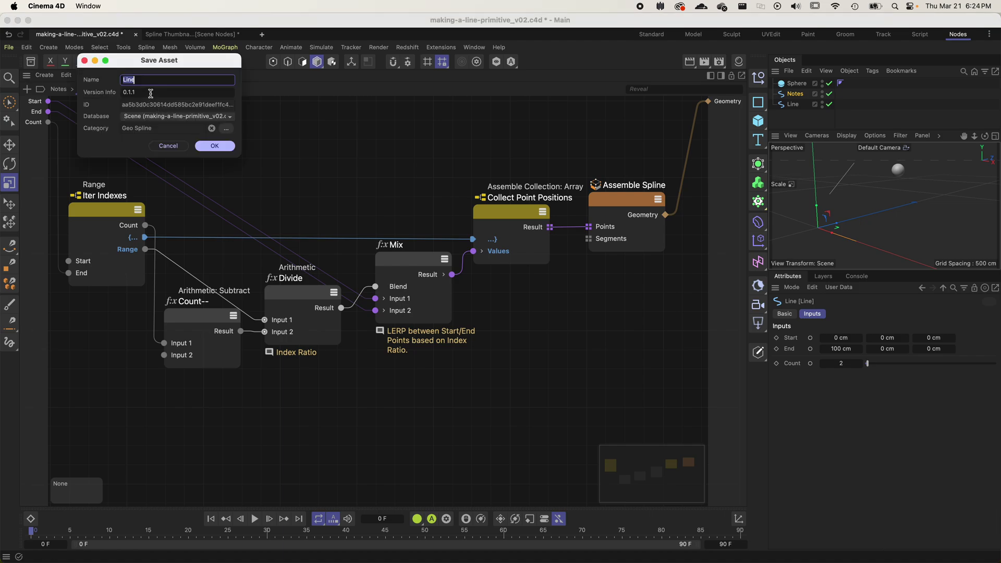
left_click(140, 92)
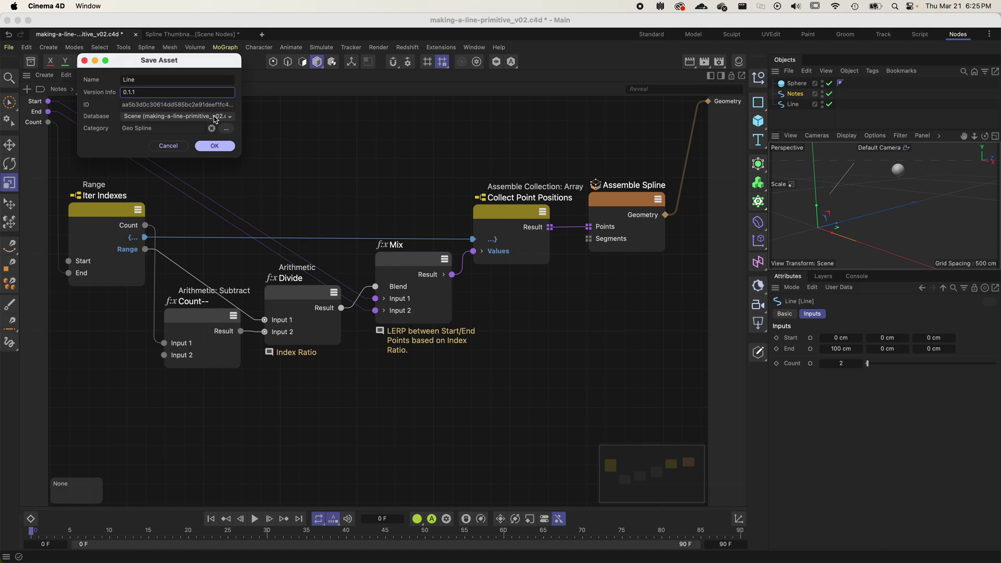
left_click_drag(185, 61, 395, 95)
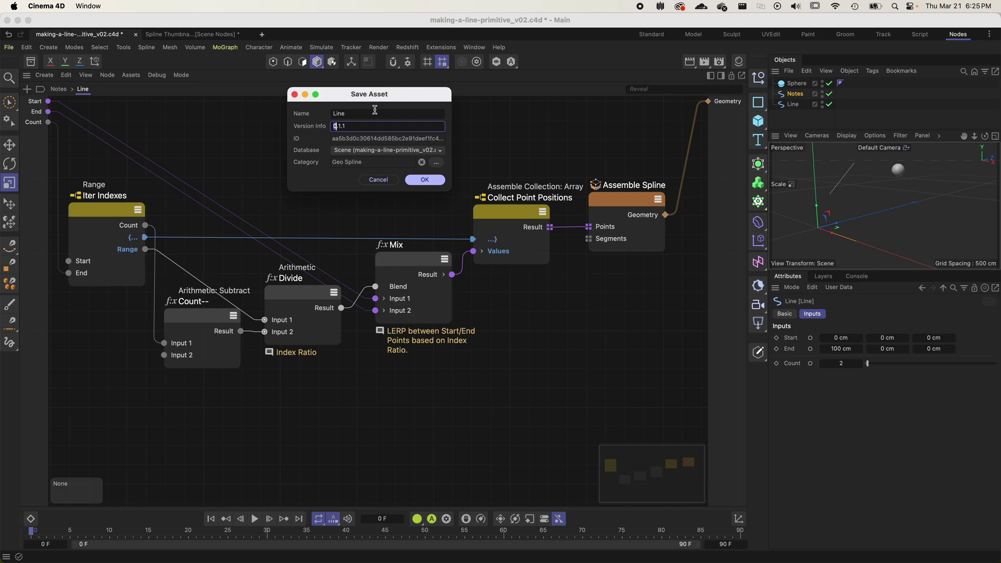
type("1")
left_click(422, 180)
- Add another Line asset node to the Notes graph to try the saved version, and delete it
key("shift+c")
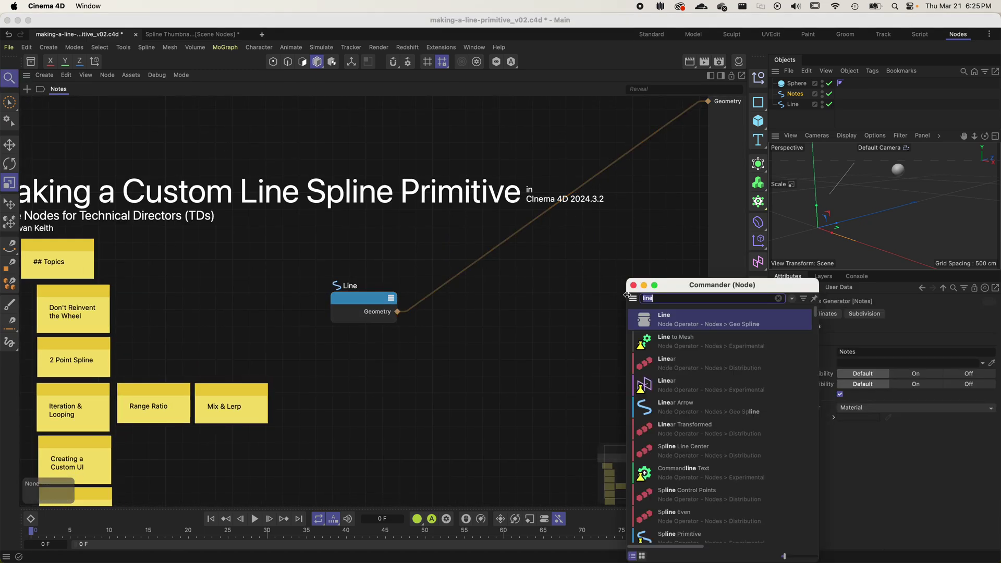
type("line")
key("Return")
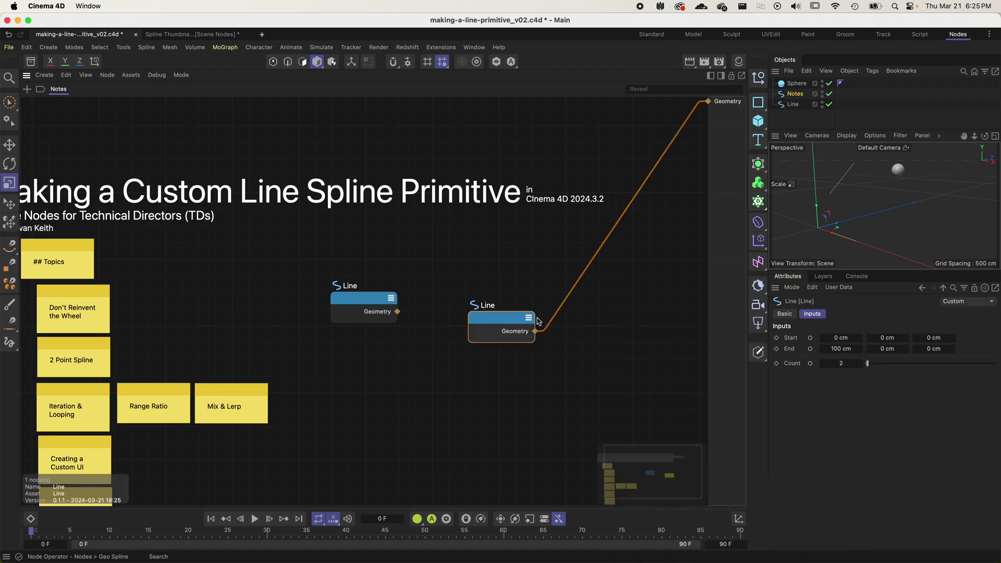
left_click_drag(485, 327, 371, 370)
key("Delete")
- Expose Start and End as input ports on the remaining Line node
left_click(364, 306)
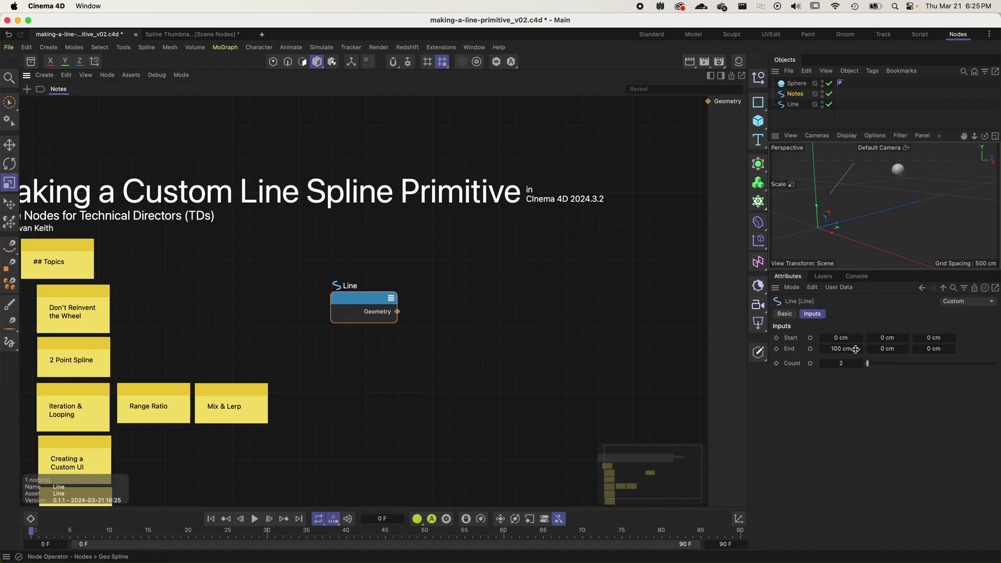
left_click(810, 338)
left_click(810, 349)
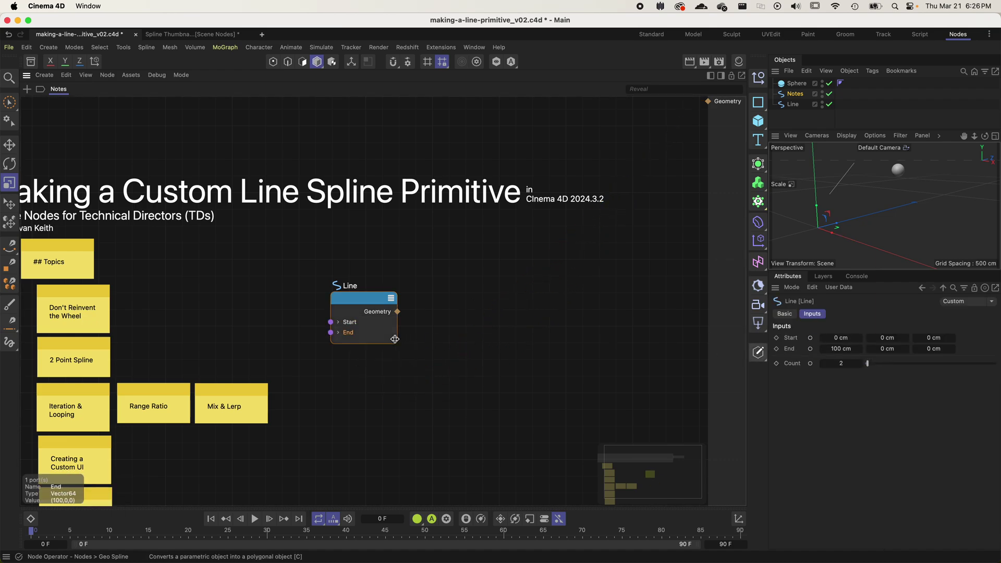
- Move the Line node into the empty area to the right of the topic notes
left_click_drag(360, 306, 411, 295)
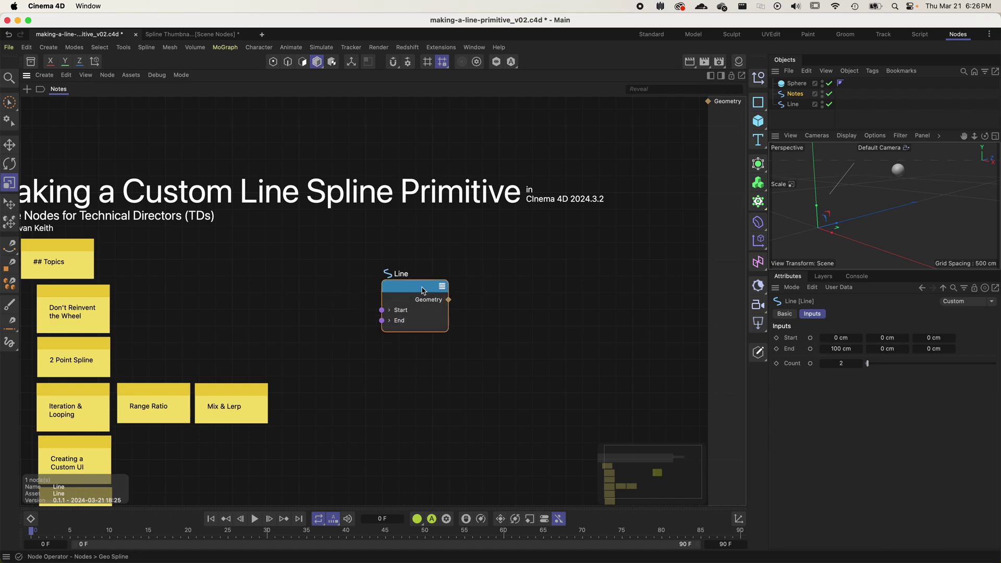
key("h")
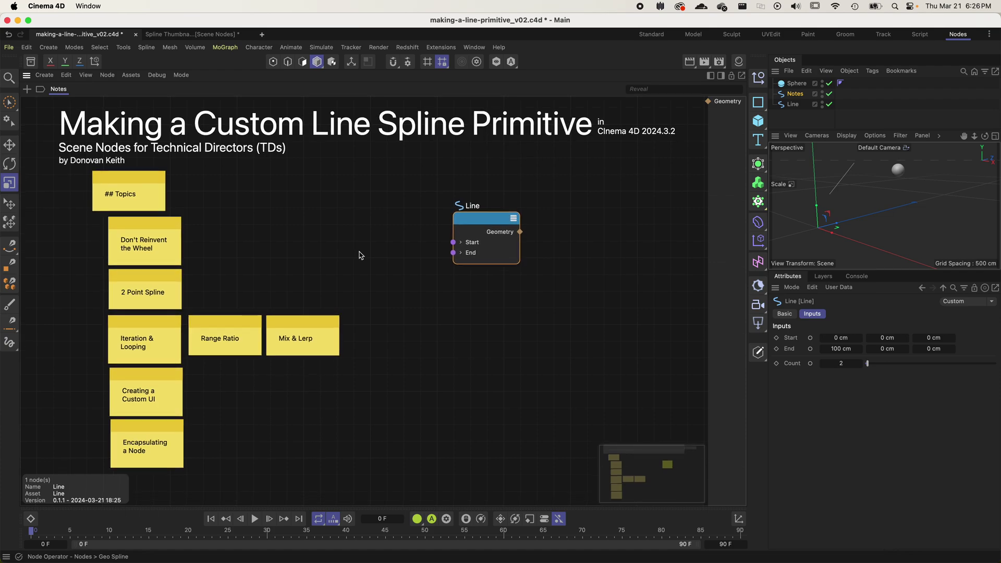
left_click_drag(495, 223, 459, 278)
left_click(463, 288)
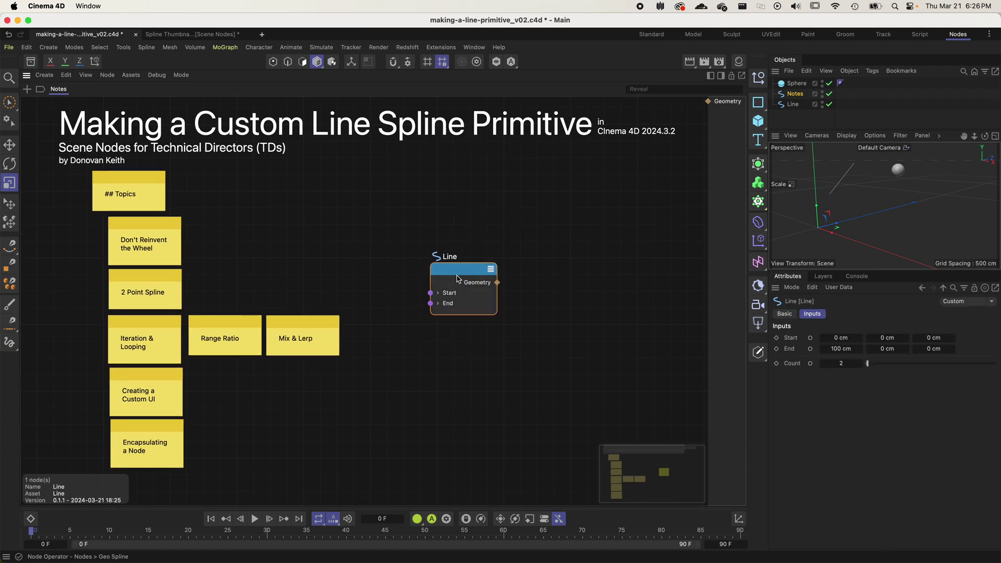